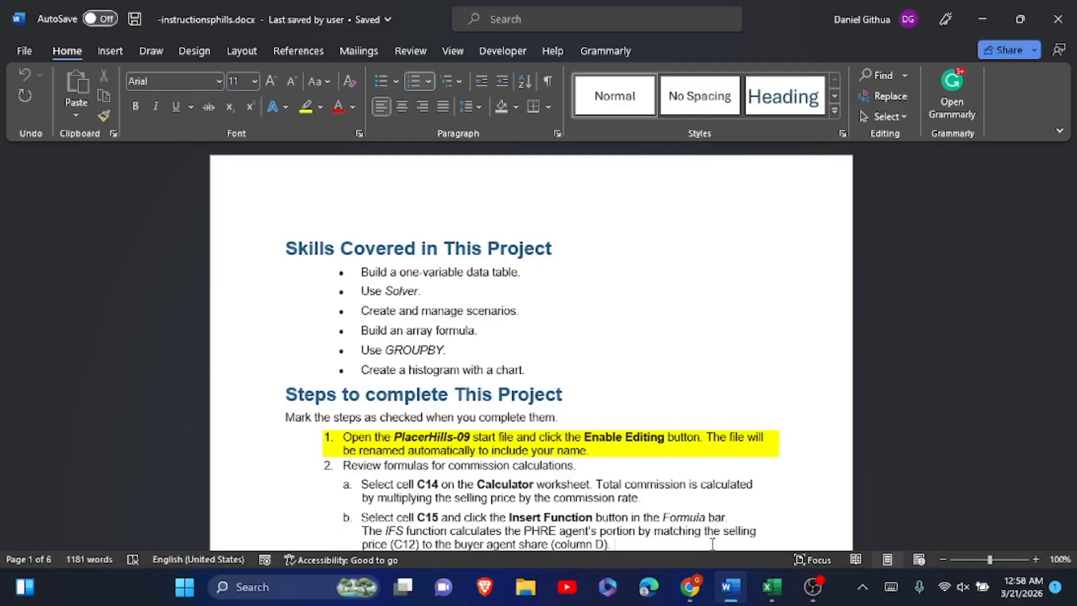
Step: Read the project's commission instructions, then switch to the PlacerHills-09 workbook in Excel and review the total commission formula in C14
scroll(712, 544, down, 3)
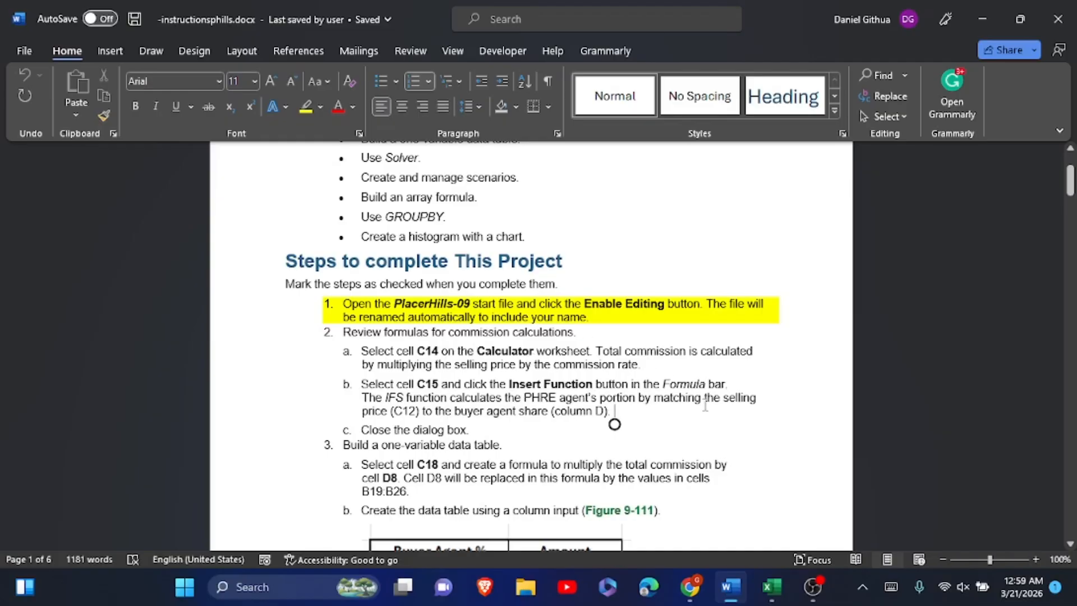
click(771, 587)
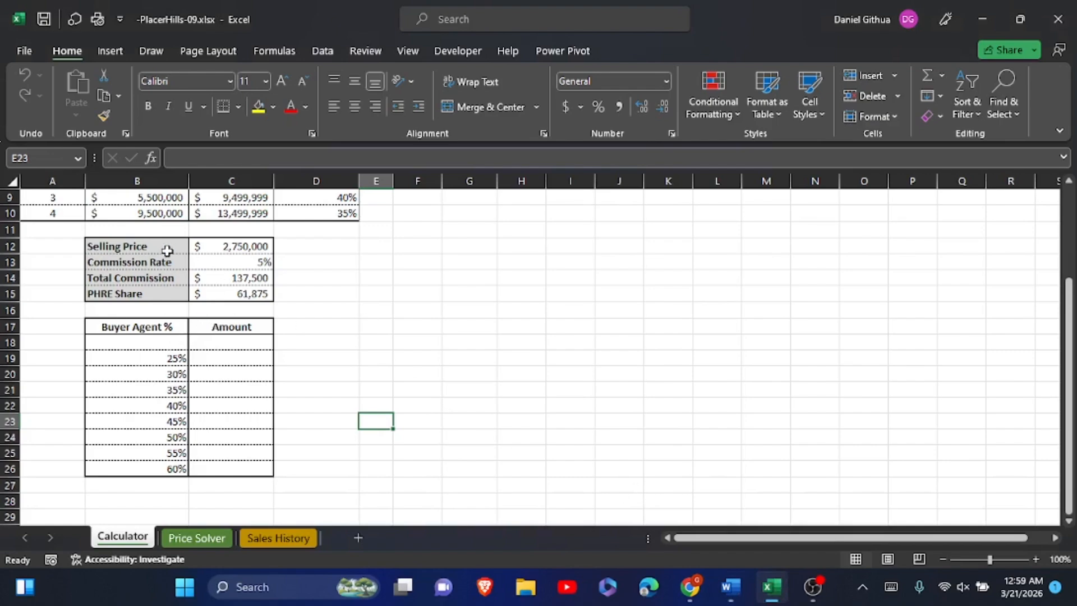
click(218, 276)
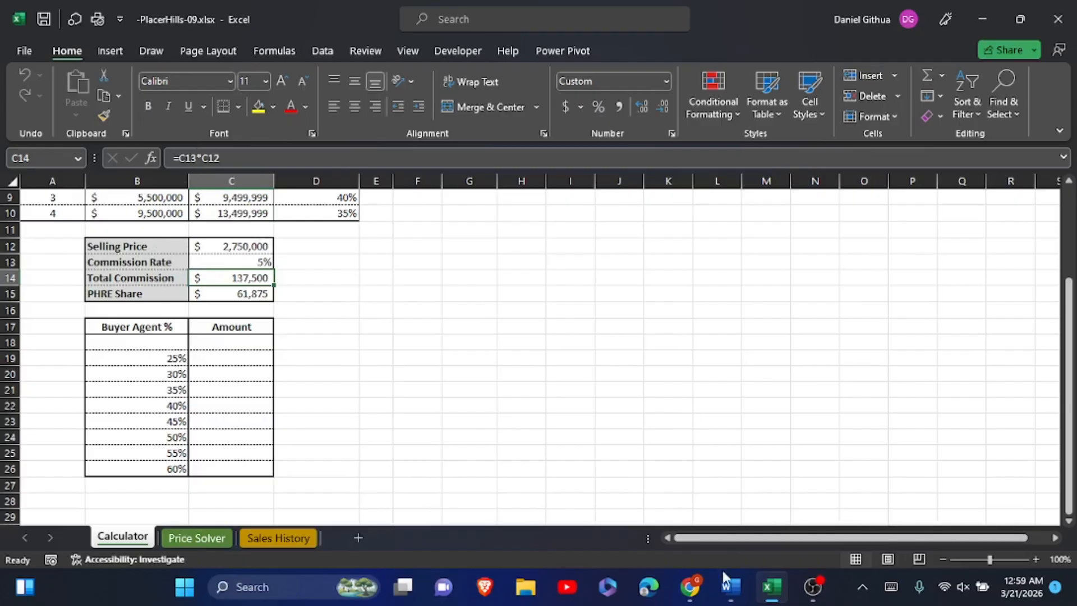
Step: Recheck the instructions in Word, then inspect the IFS function arguments for the PHRE share in C15 of the Excel workbook
click(728, 591)
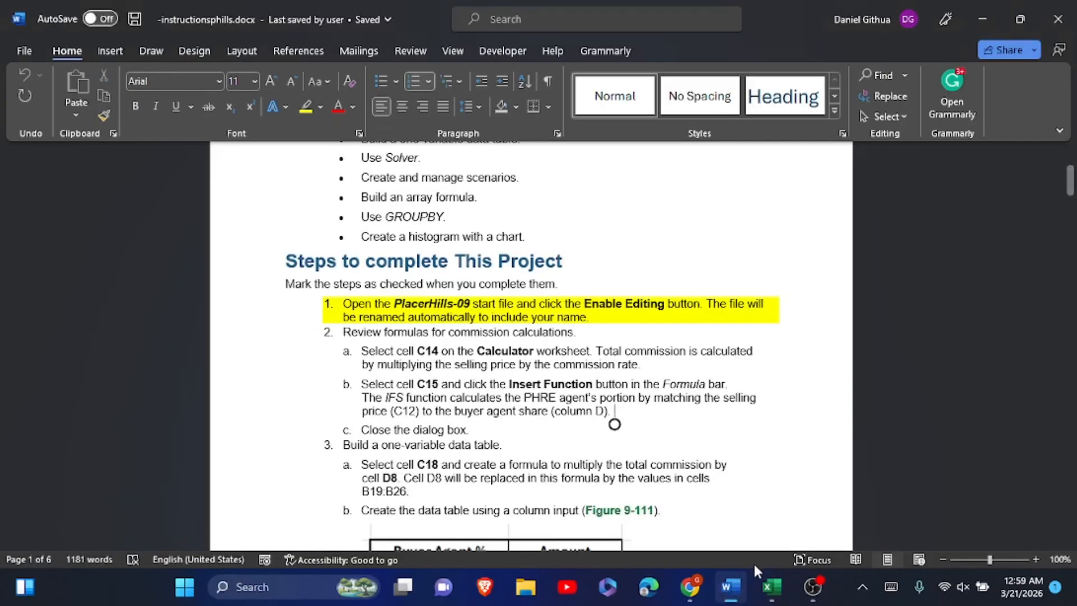
click(770, 593)
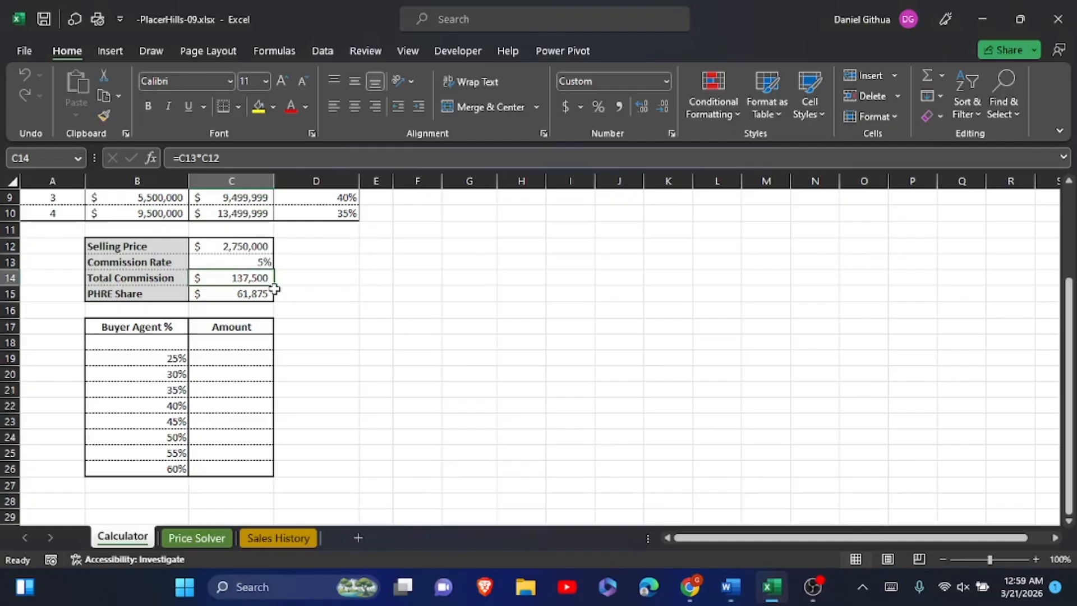
click(253, 293)
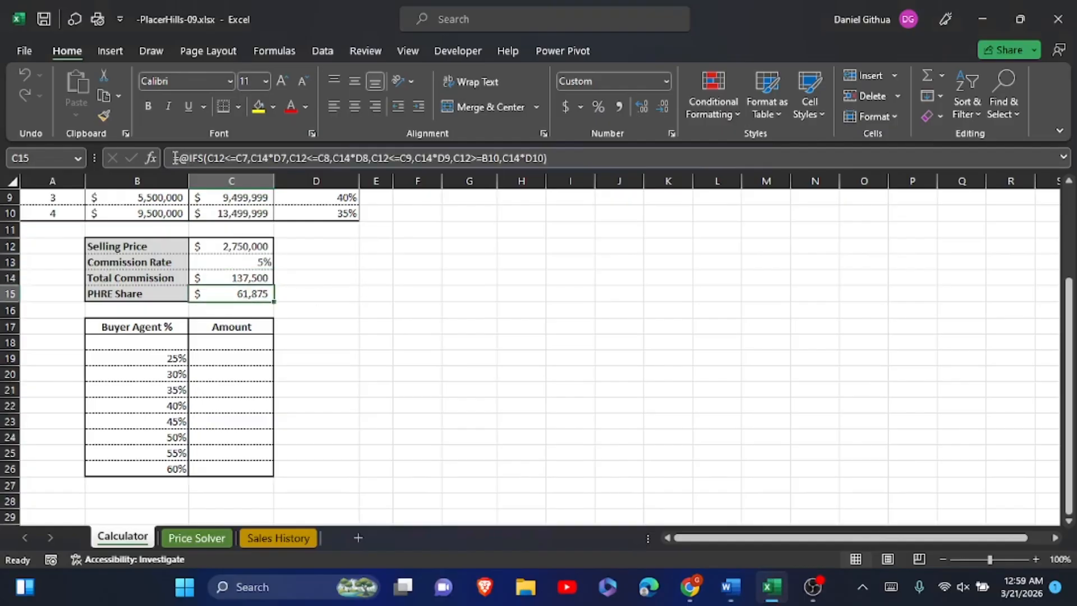
click(439, 158)
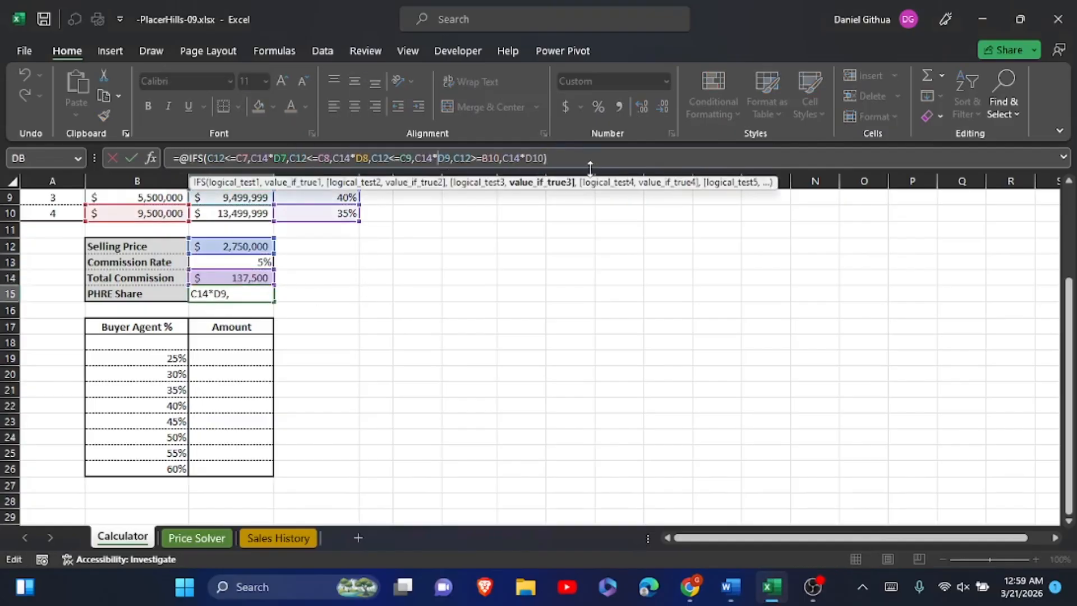
click(151, 157)
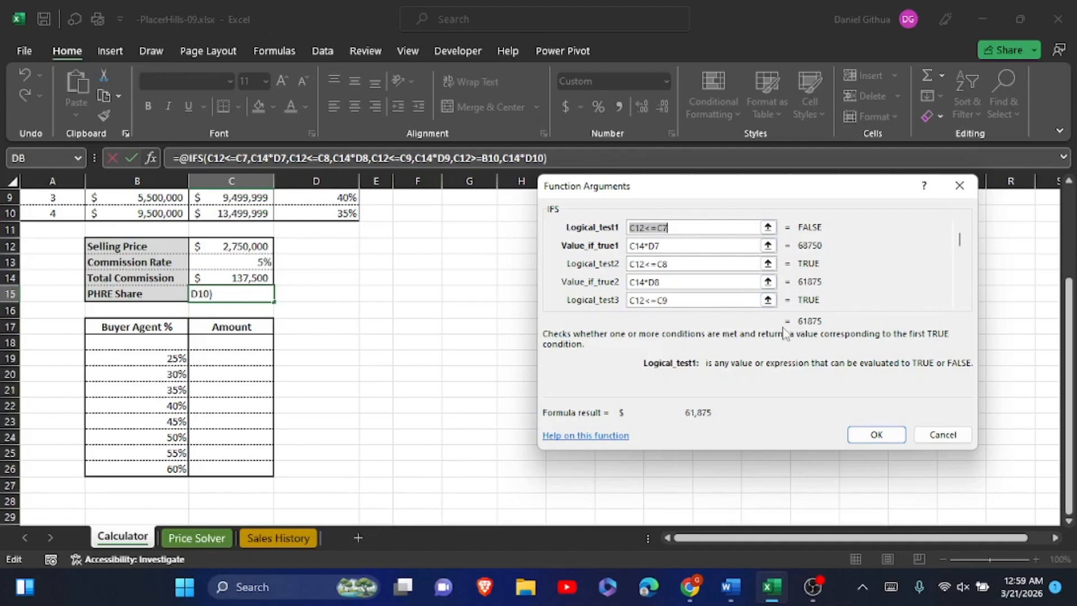
click(883, 433)
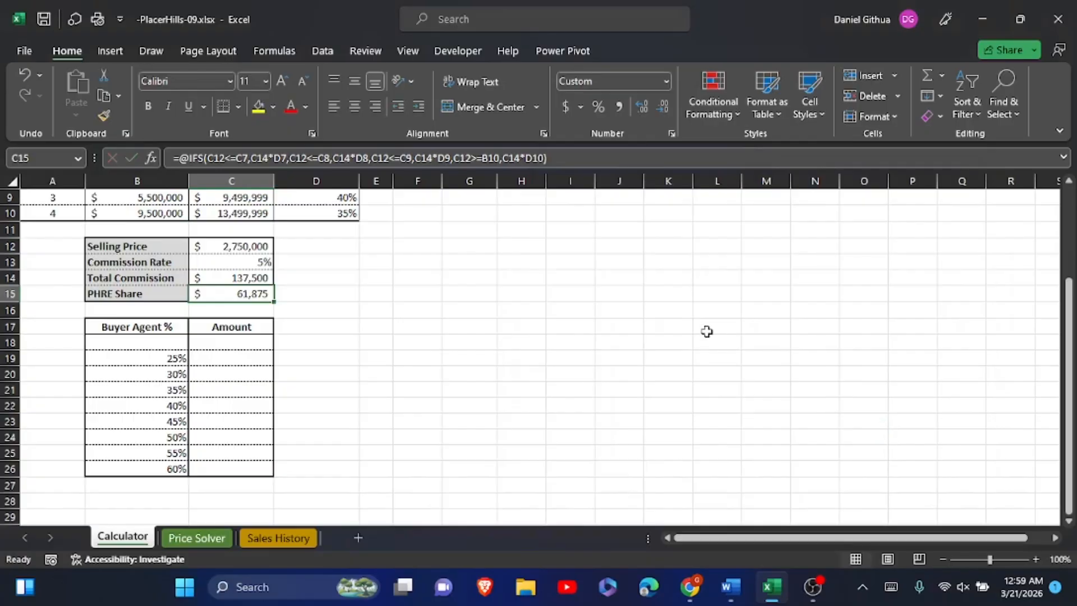
click(707, 331)
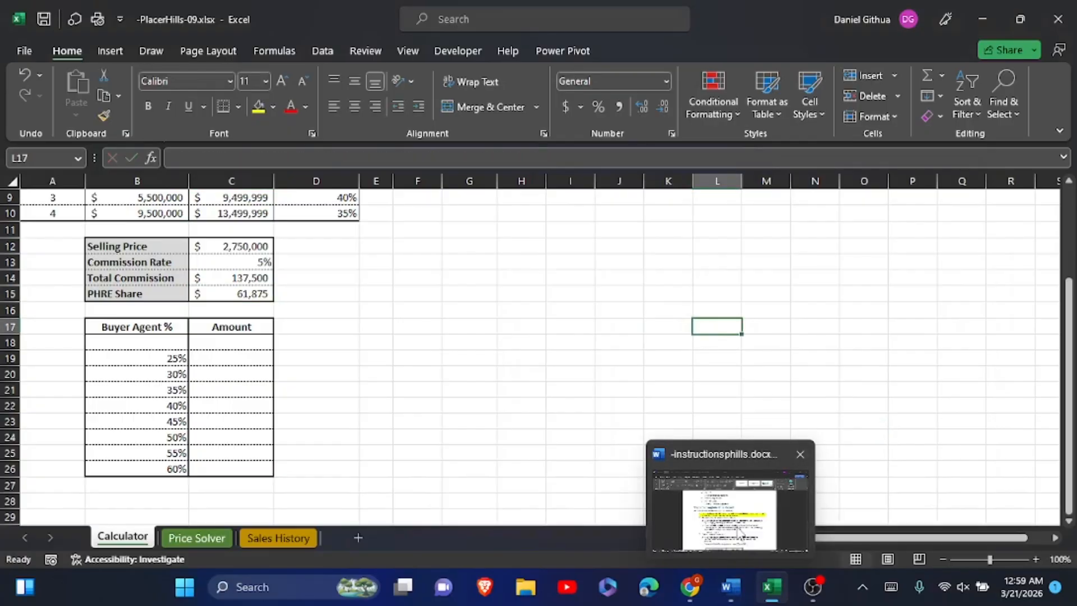
Step: Switch to the Word instructions and highlight all of step 2, including sub-steps a to c, in yellow
click(732, 587)
scroll(737, 524, down, 3)
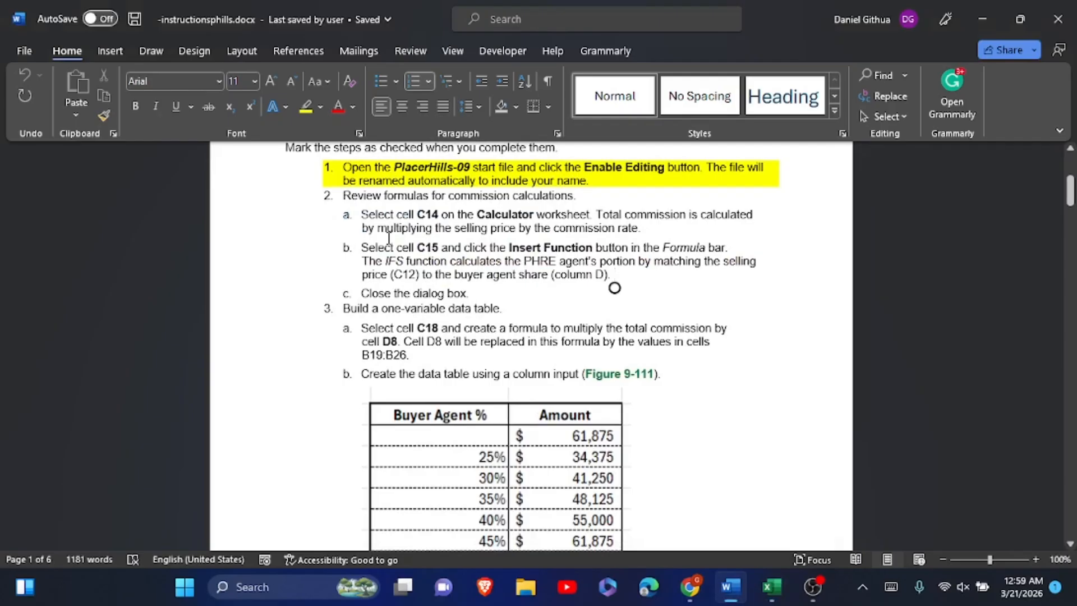
drag(343, 196, 488, 291)
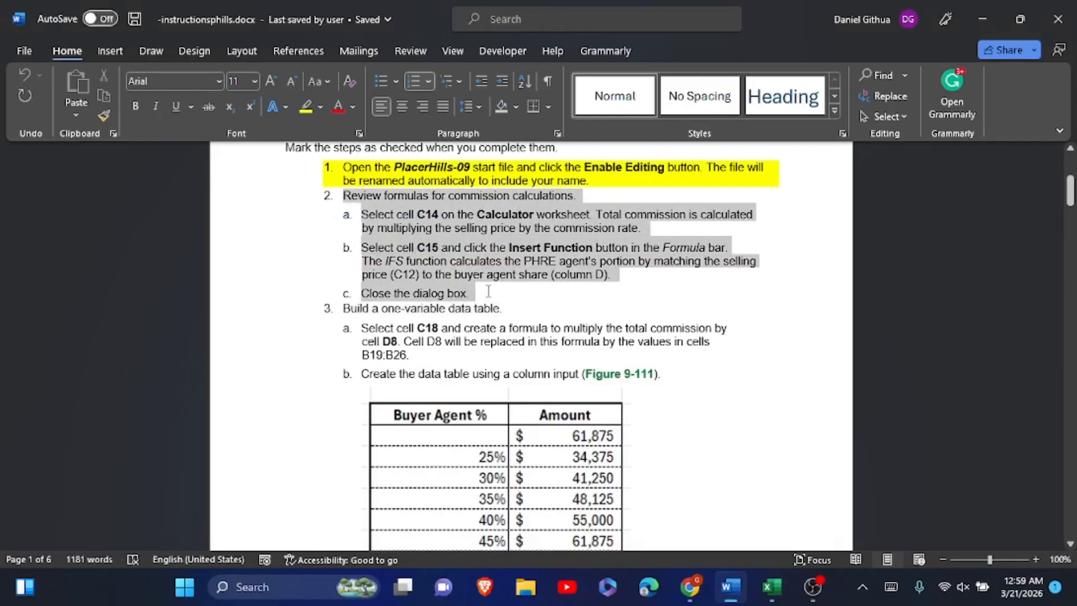
click(305, 106)
click(359, 318)
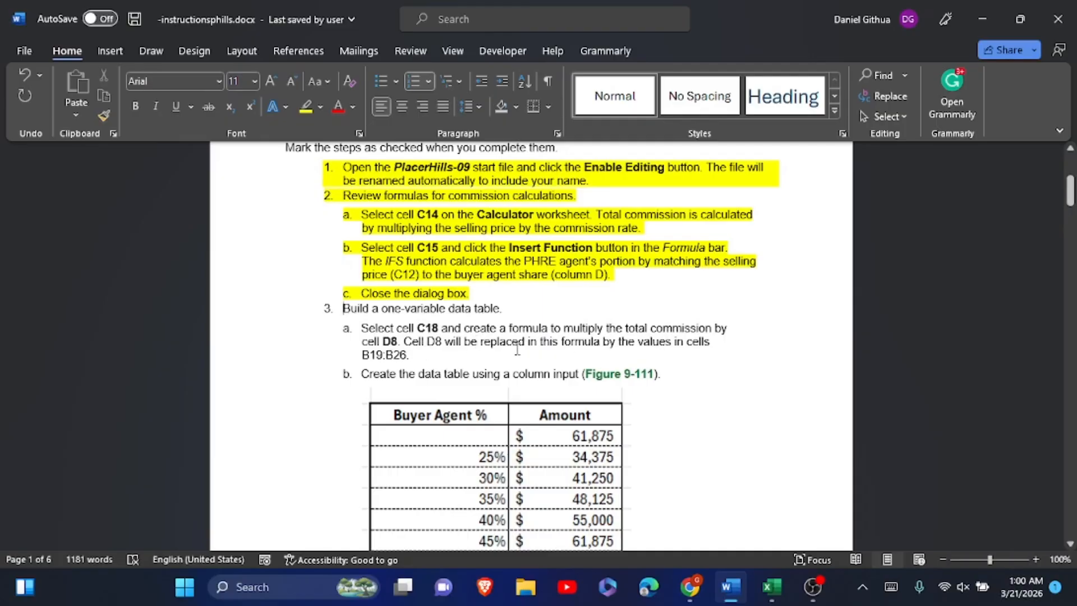
Step: Switch to the Excel workbook and enter the formula =C14*D8 in cell C18 of the Calculator sheet
mouse_move(762, 586)
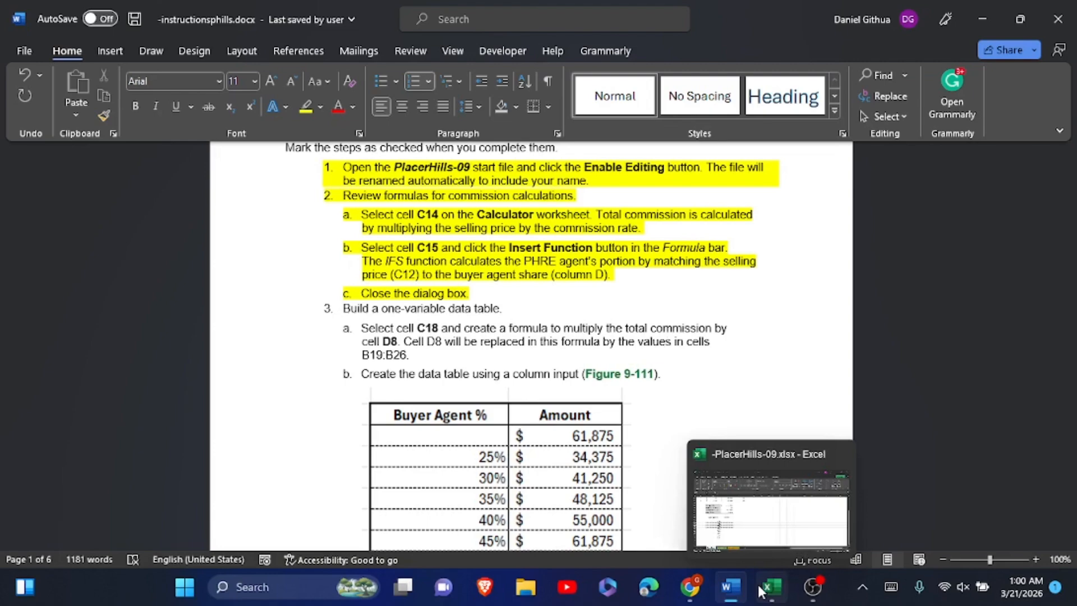
click(762, 545)
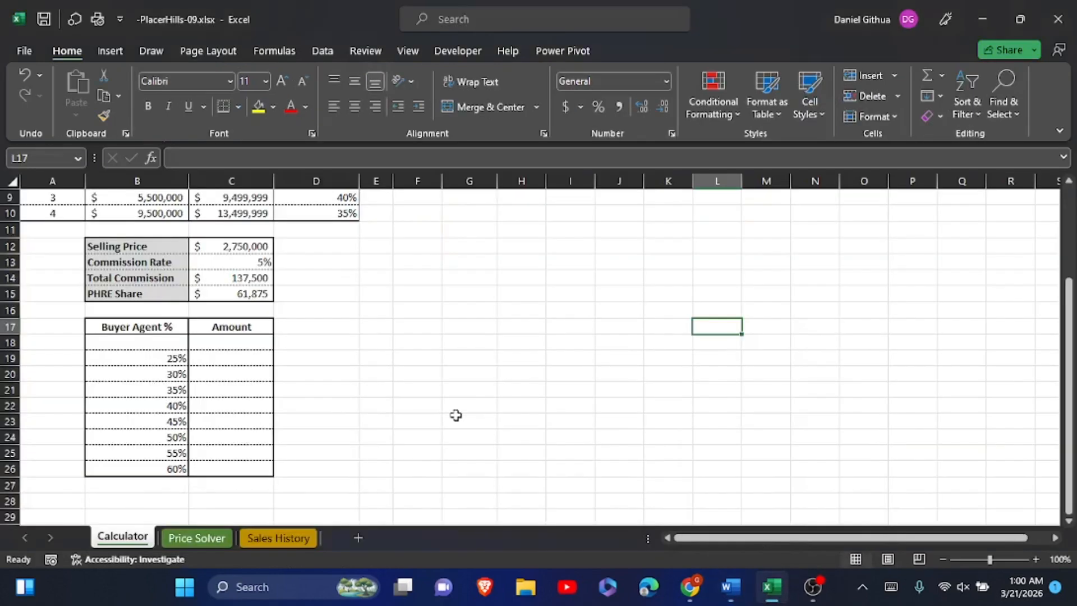
click(246, 343)
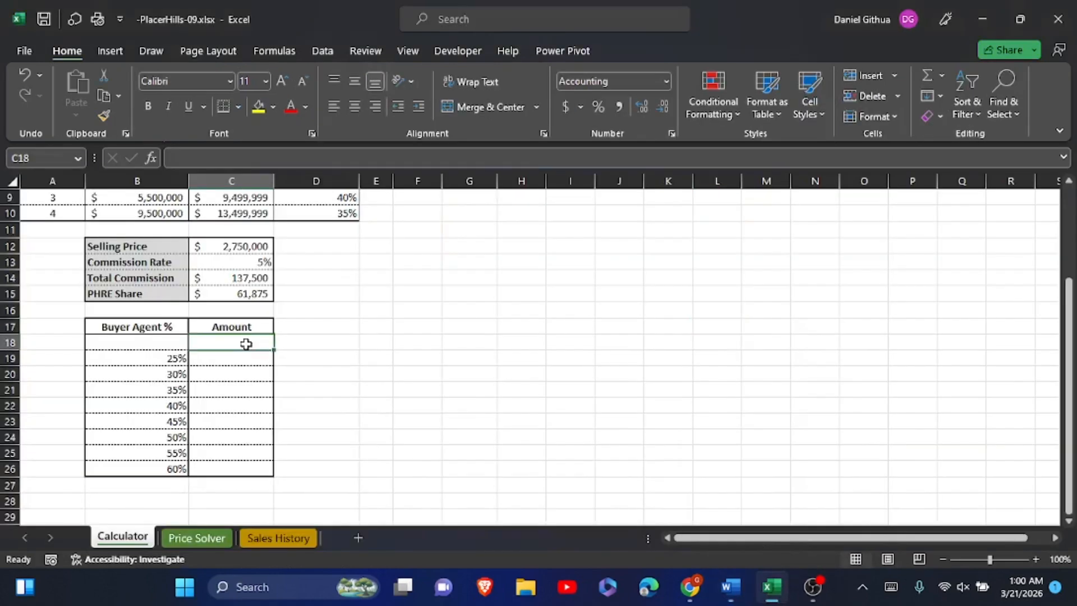
text(=)
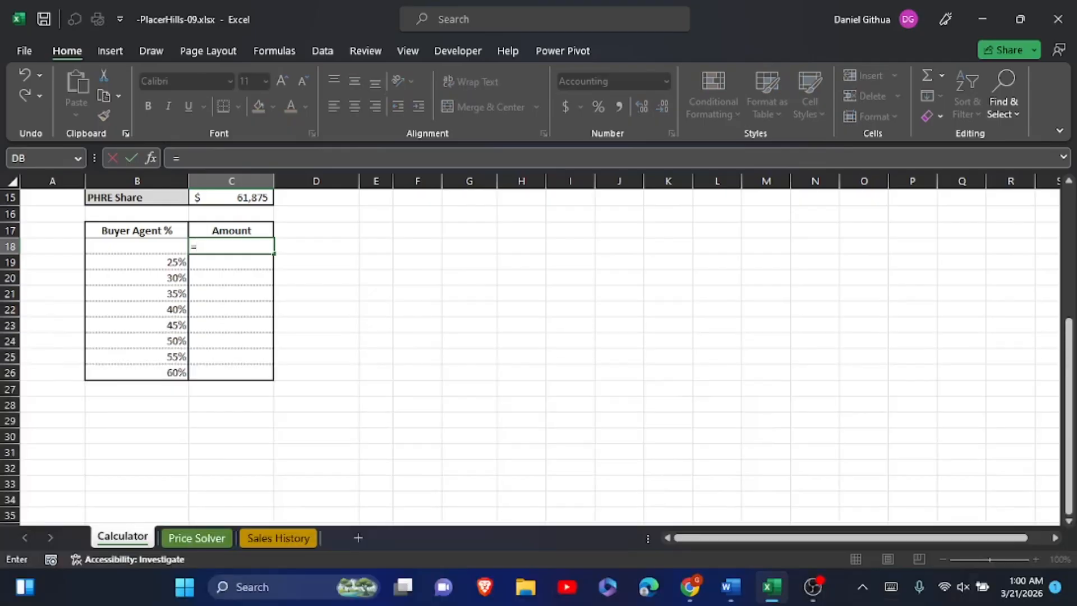
scroll(540, 356, up, 3)
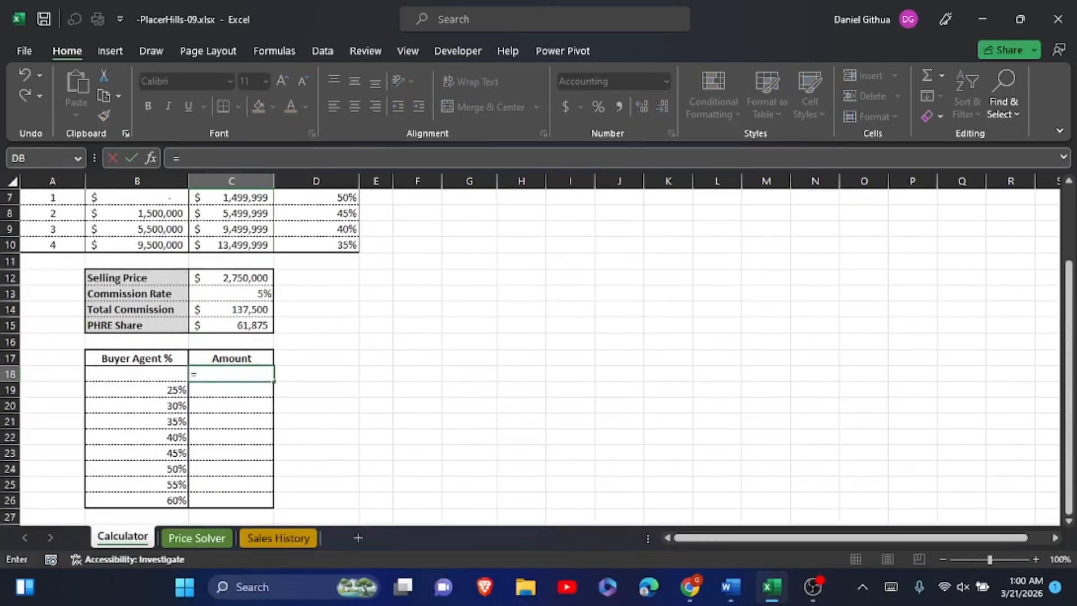
click(225, 307)
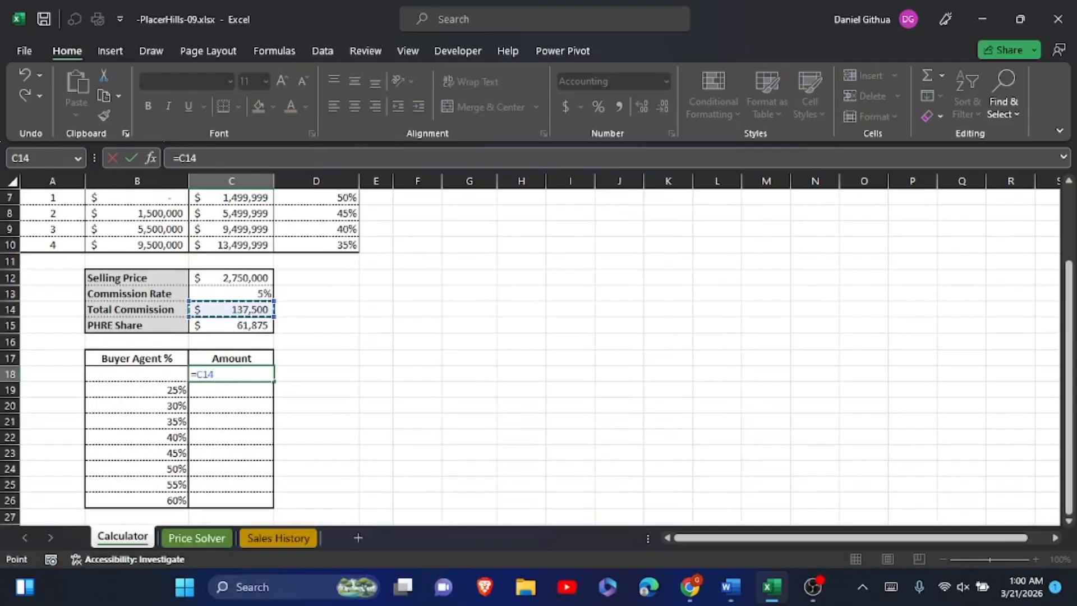
text(*)
scroll(539, 357, up, 1)
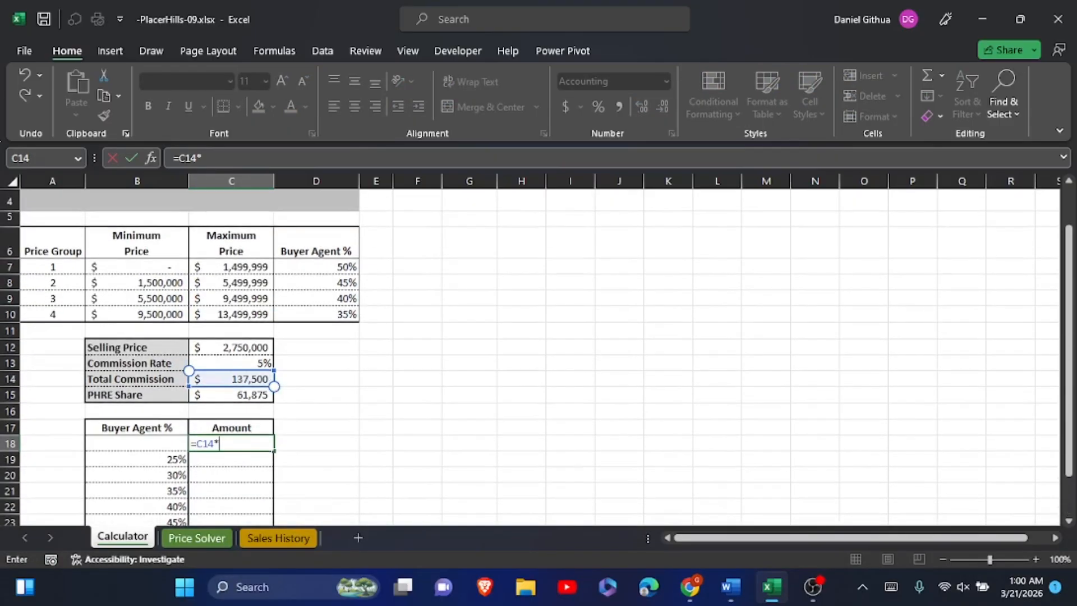
click(315, 282)
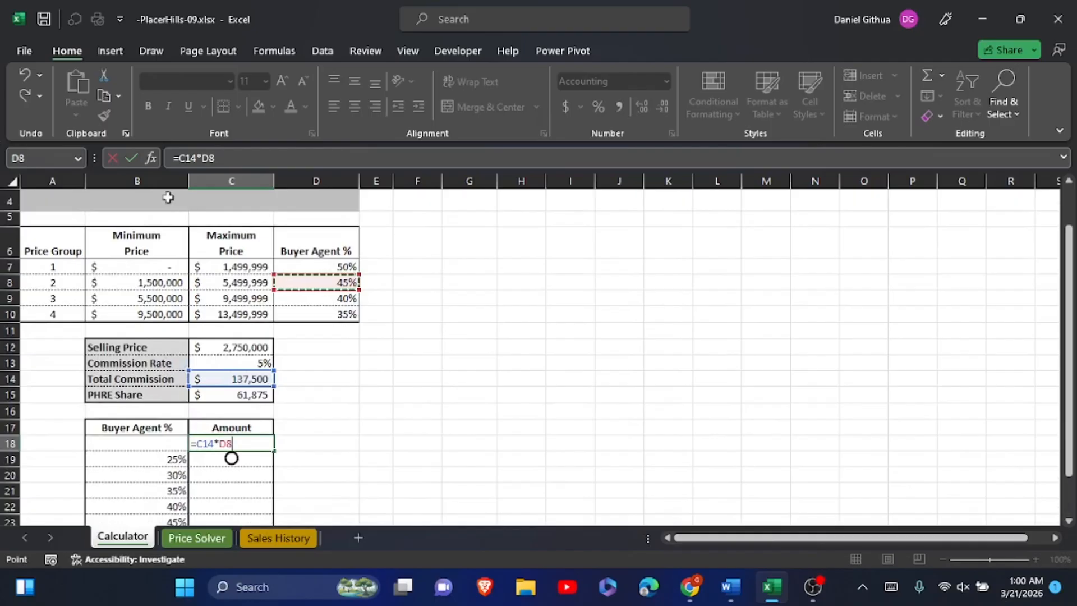
key(ctrl+Return)
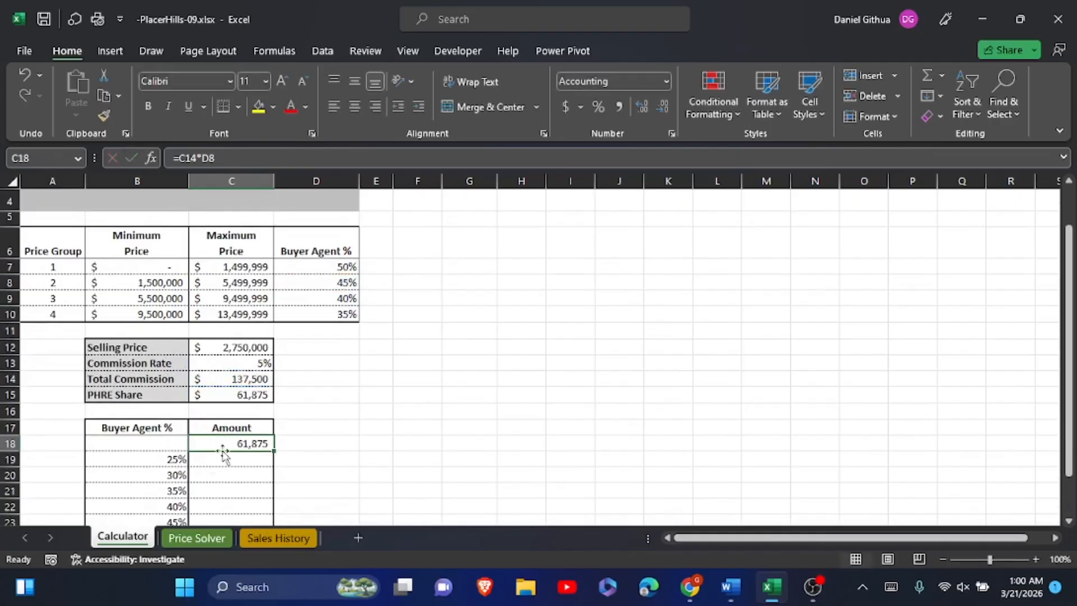
click(314, 456)
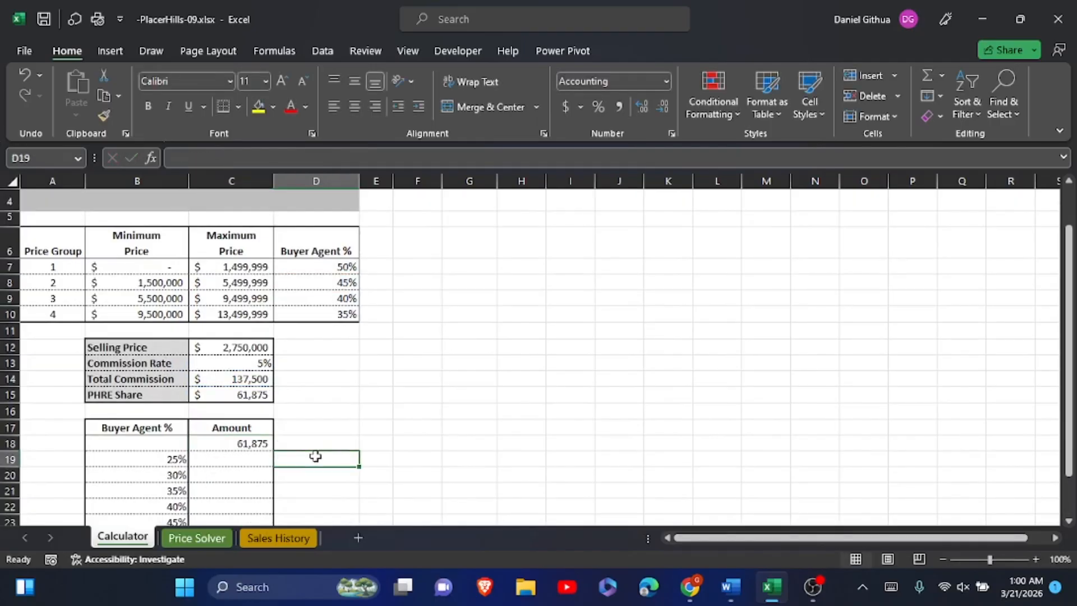
Step: Format the Amount cells C18:C26 as Accounting with no decimal places
click(228, 443)
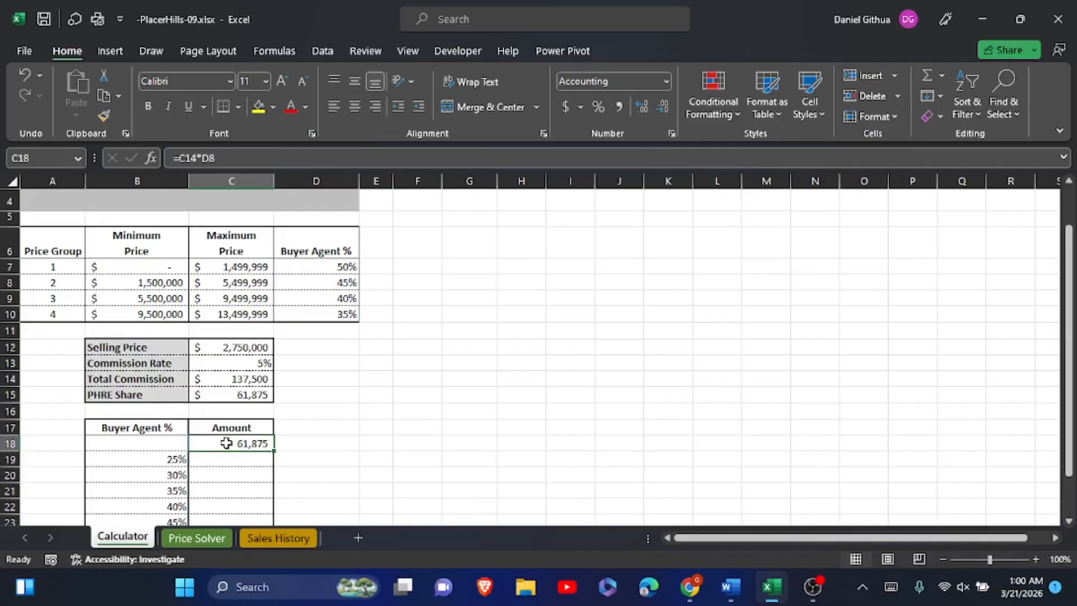
drag(226, 443, 238, 499)
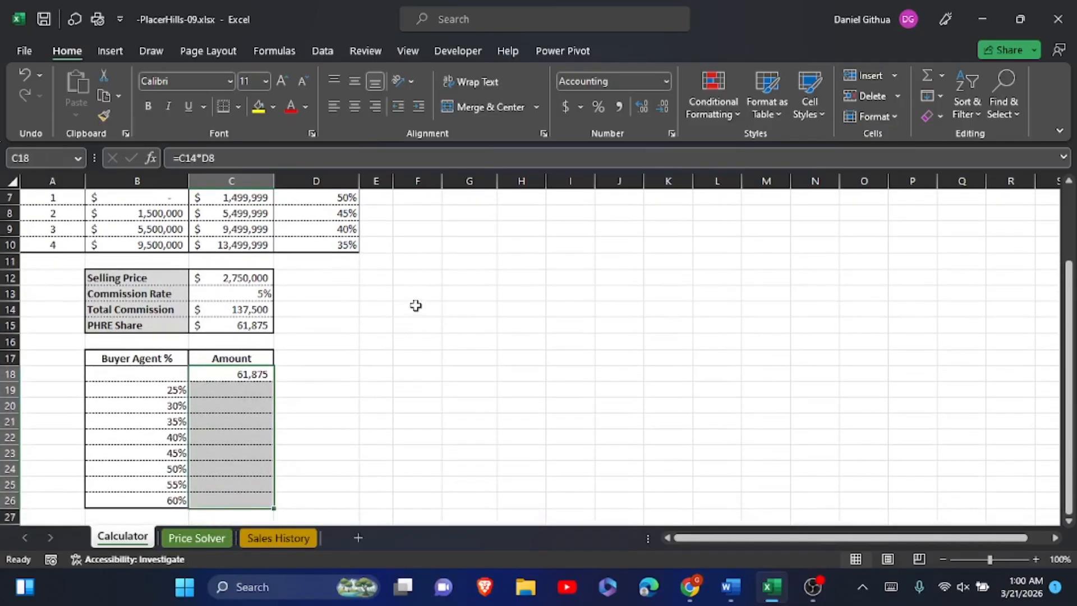
click(666, 82)
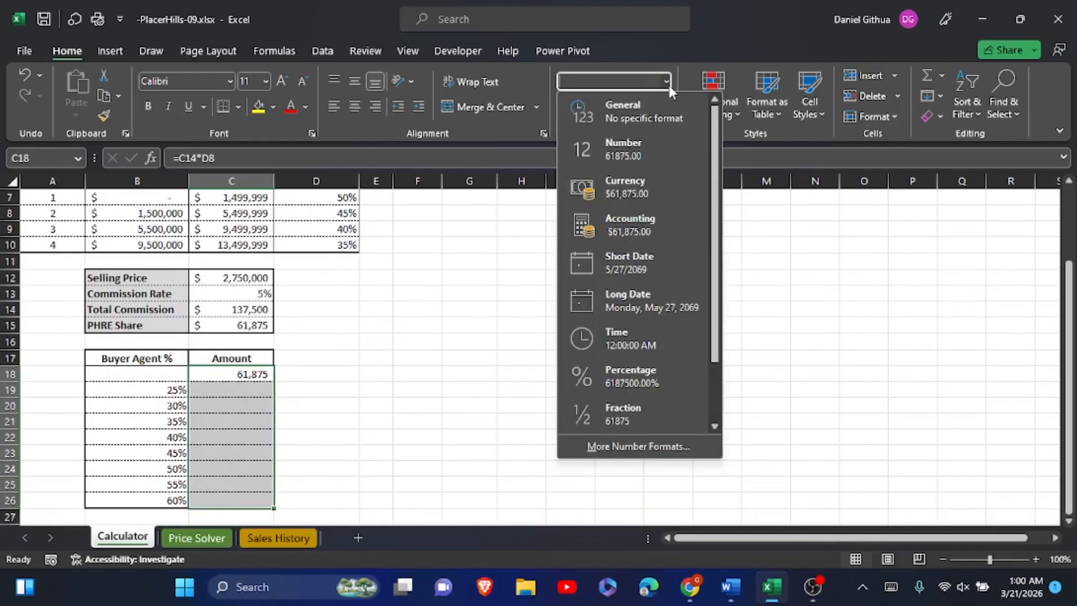
click(651, 222)
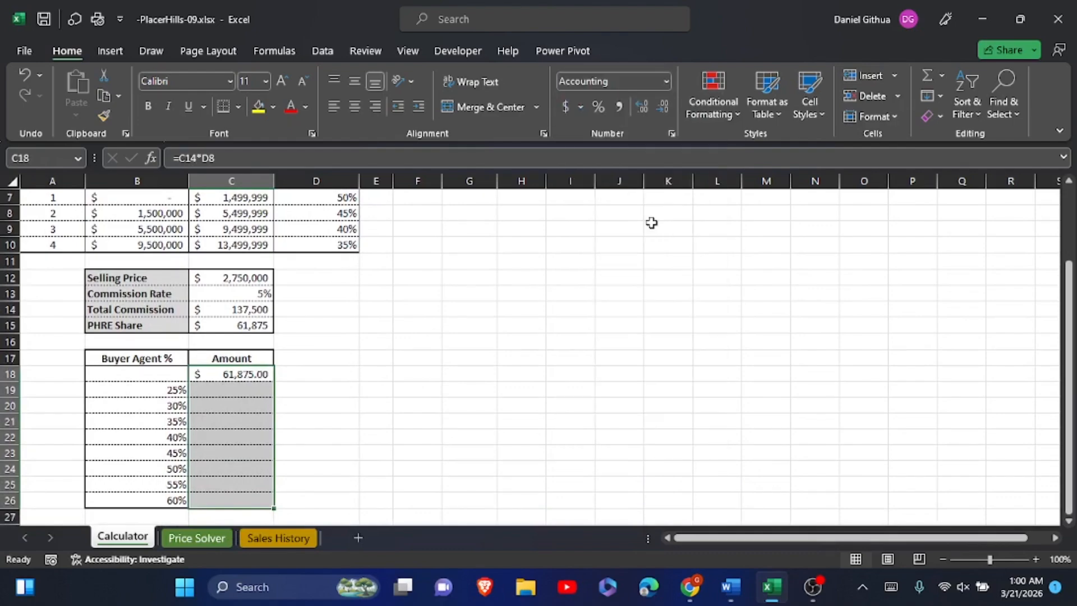
click(661, 106)
click(661, 106)
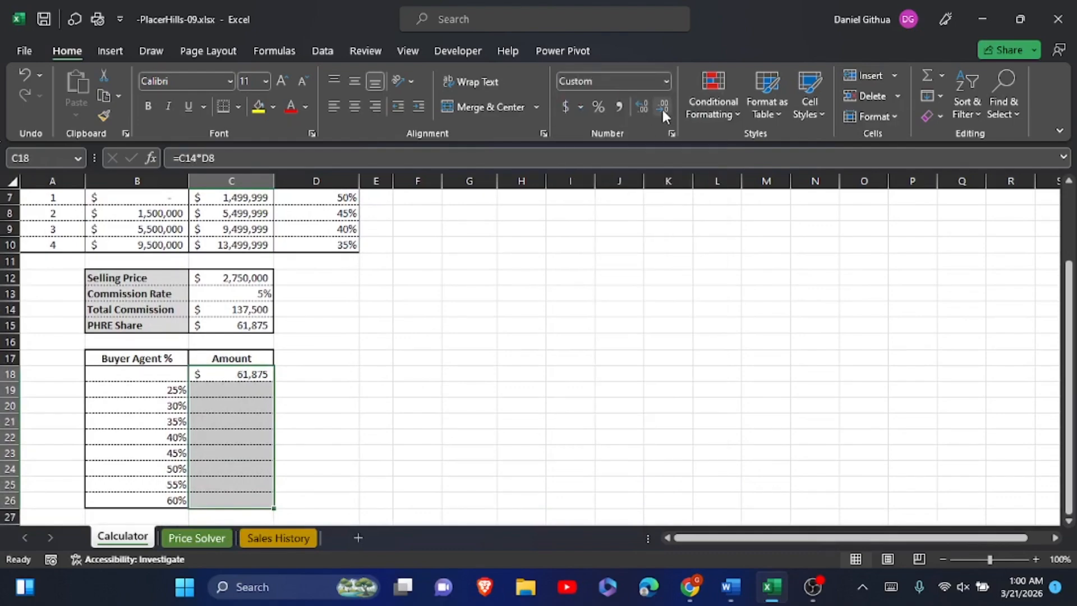
click(508, 391)
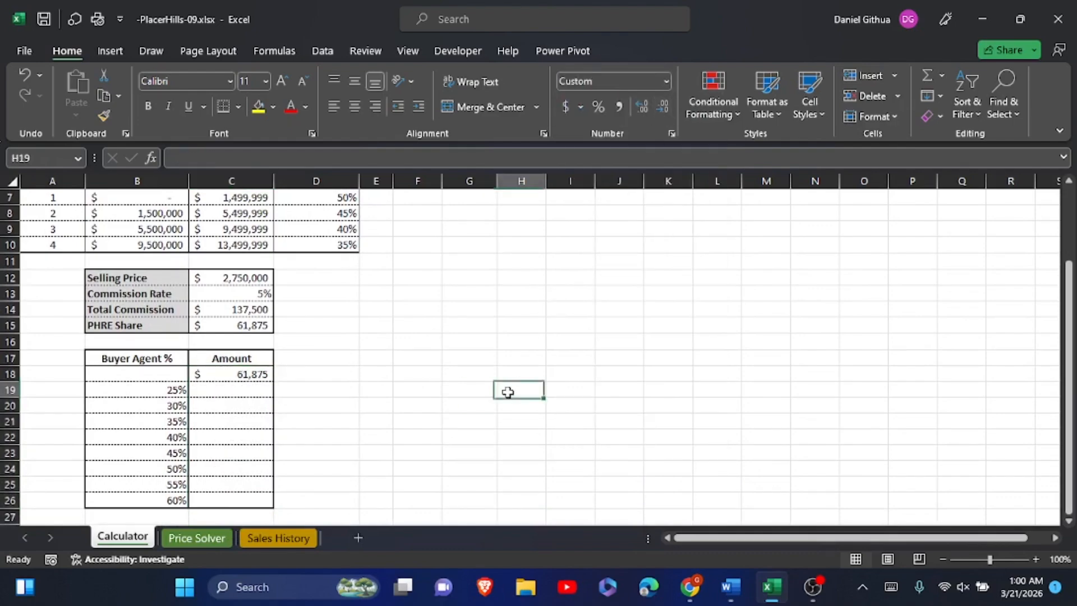
Step: Create a one-variable data table over B18:C26 of the Calculator sheet, using D8 as the column input cell
click(241, 372)
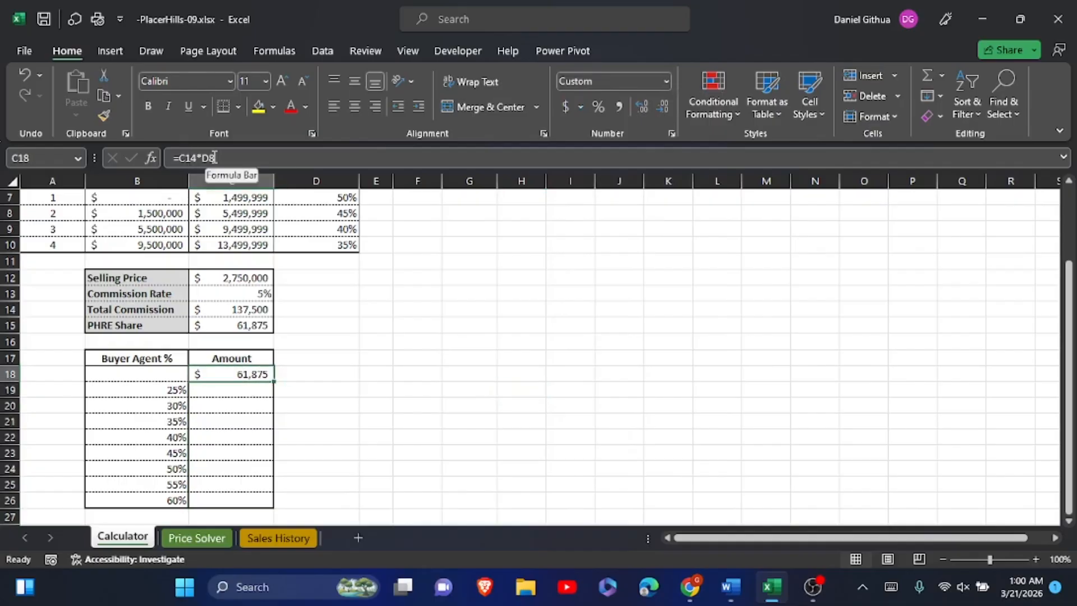
click(248, 409)
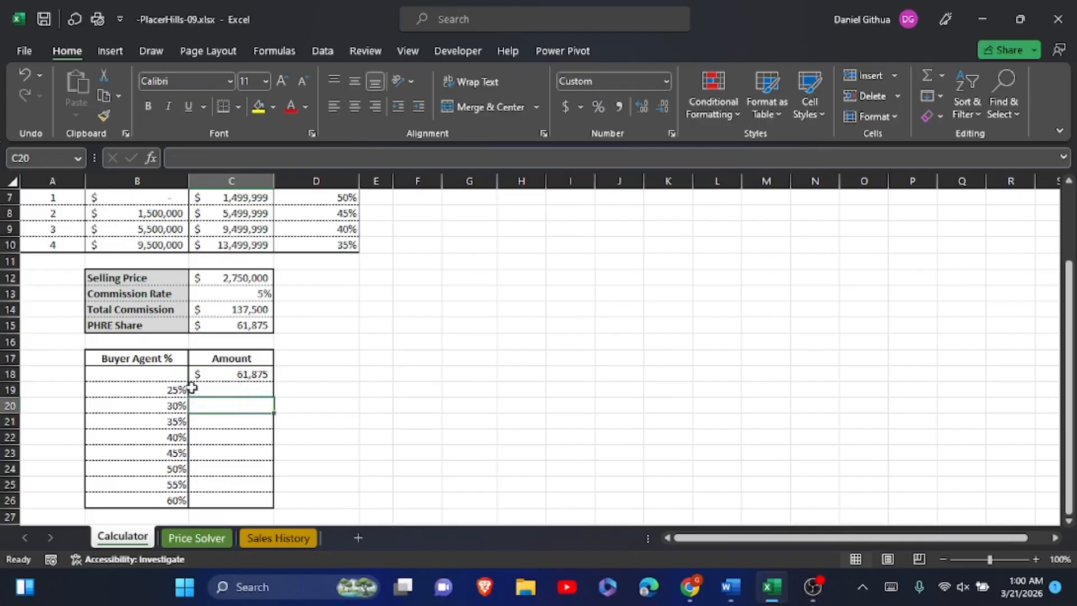
drag(158, 372, 246, 498)
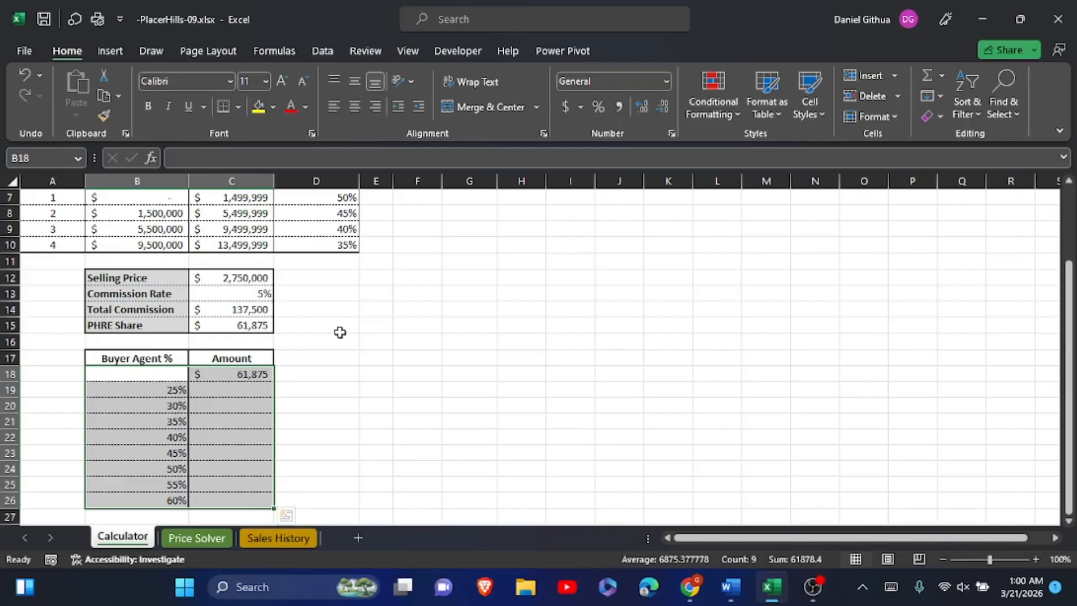
click(322, 50)
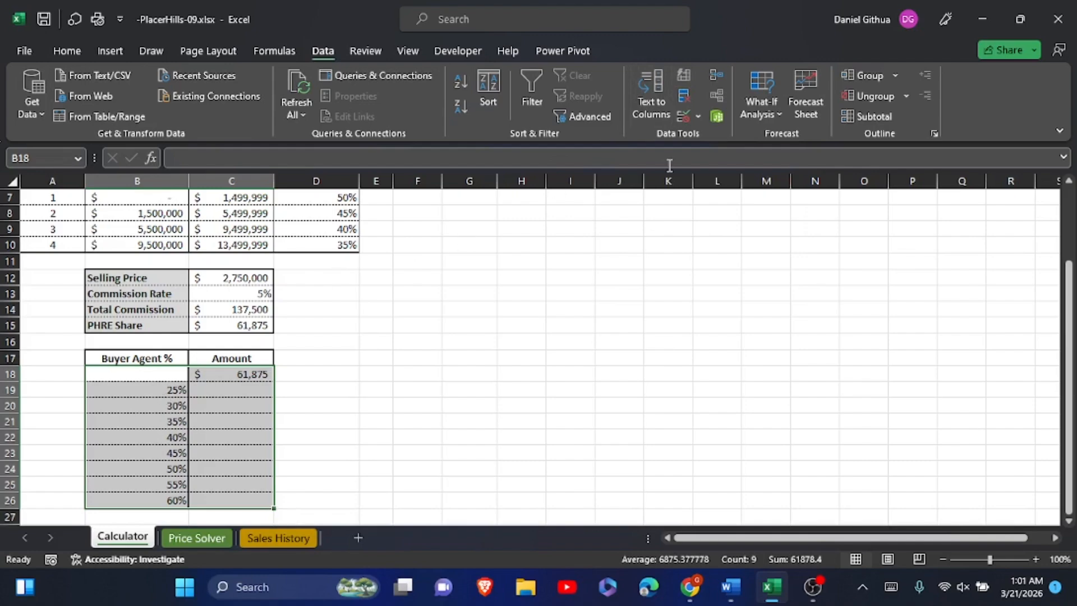
click(767, 109)
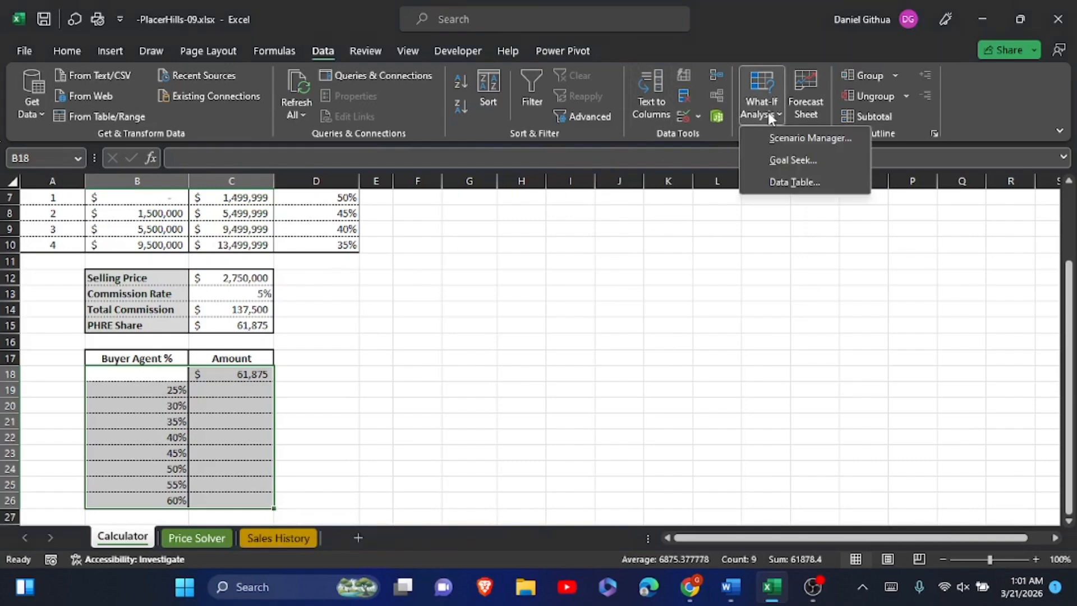
click(781, 185)
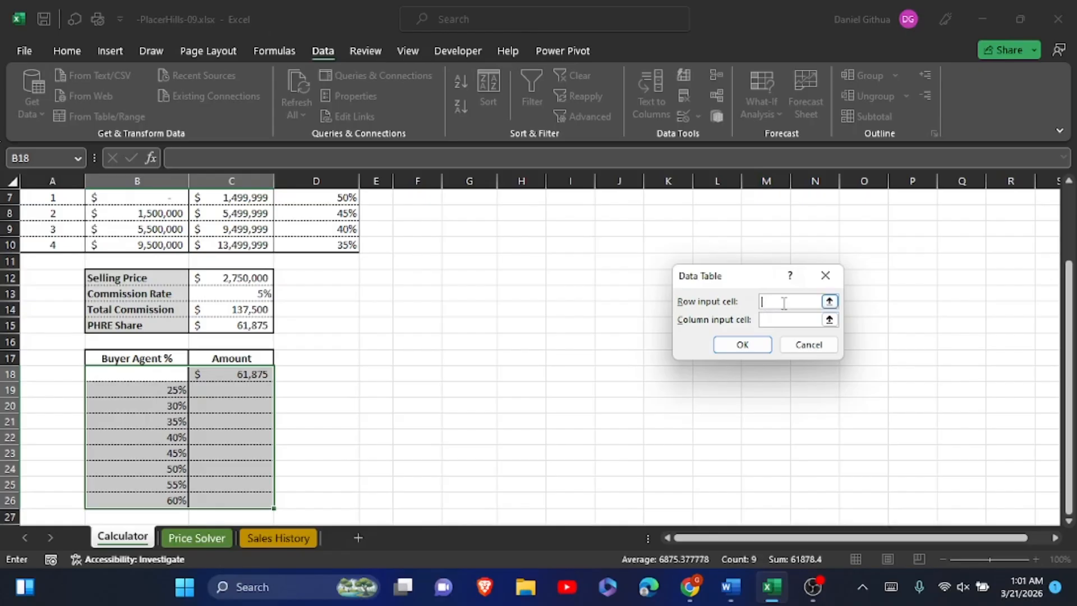
click(828, 320)
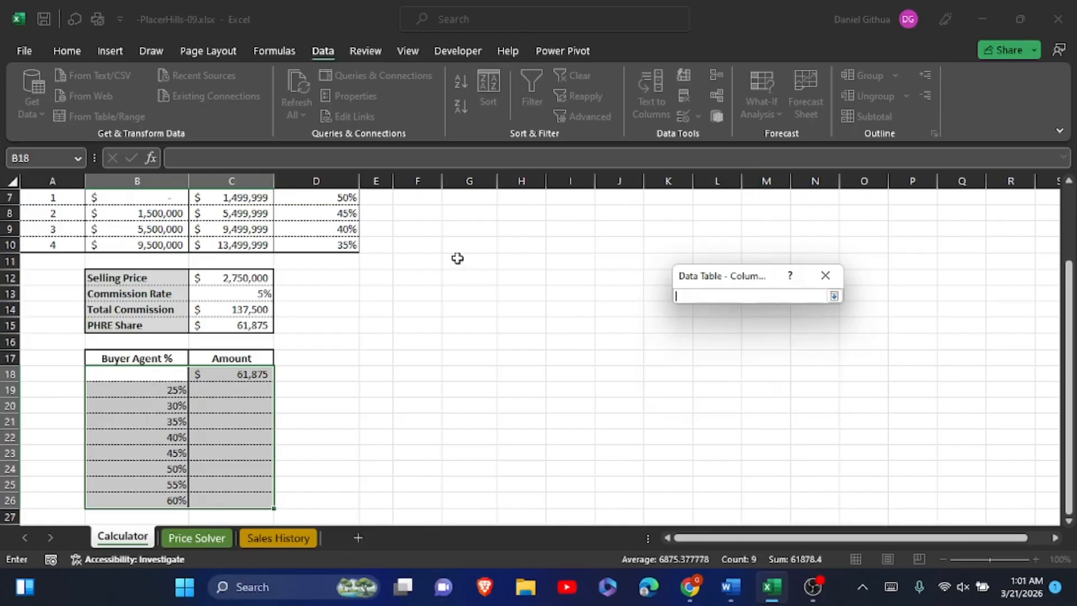
click(310, 215)
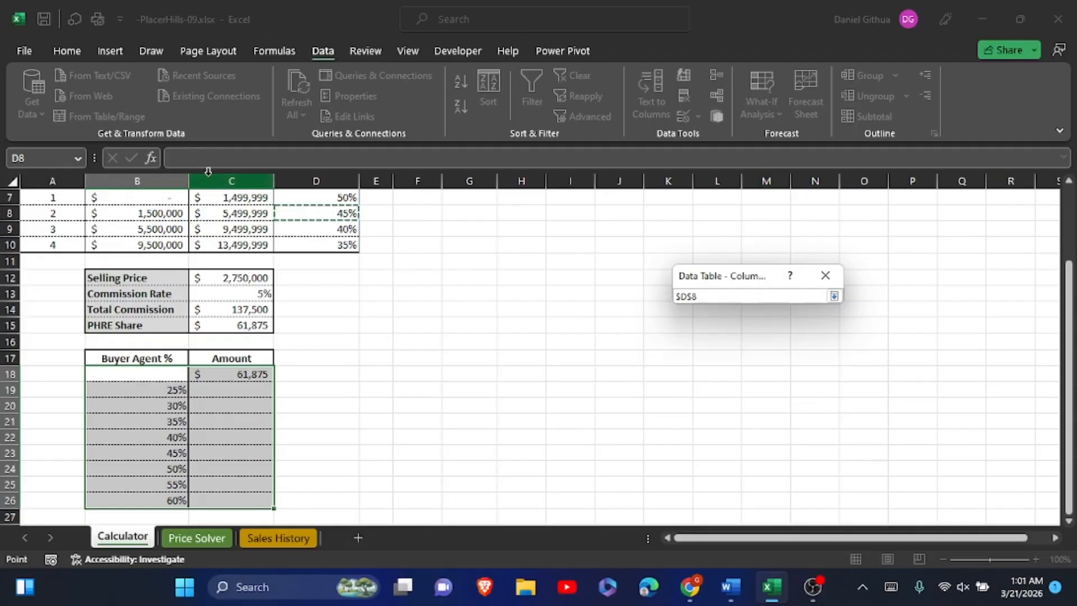
click(834, 296)
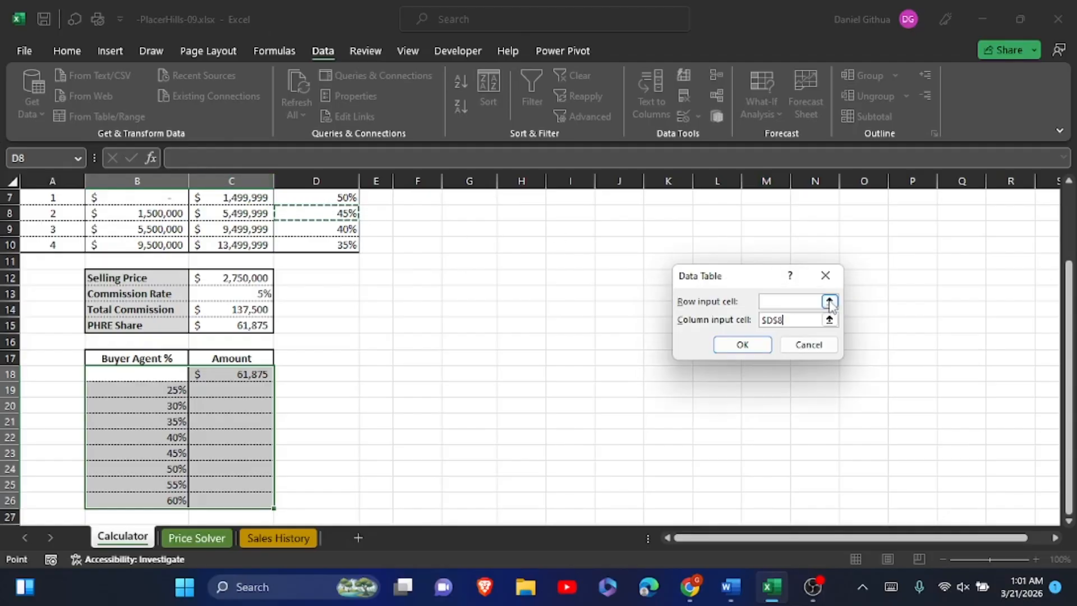
click(745, 346)
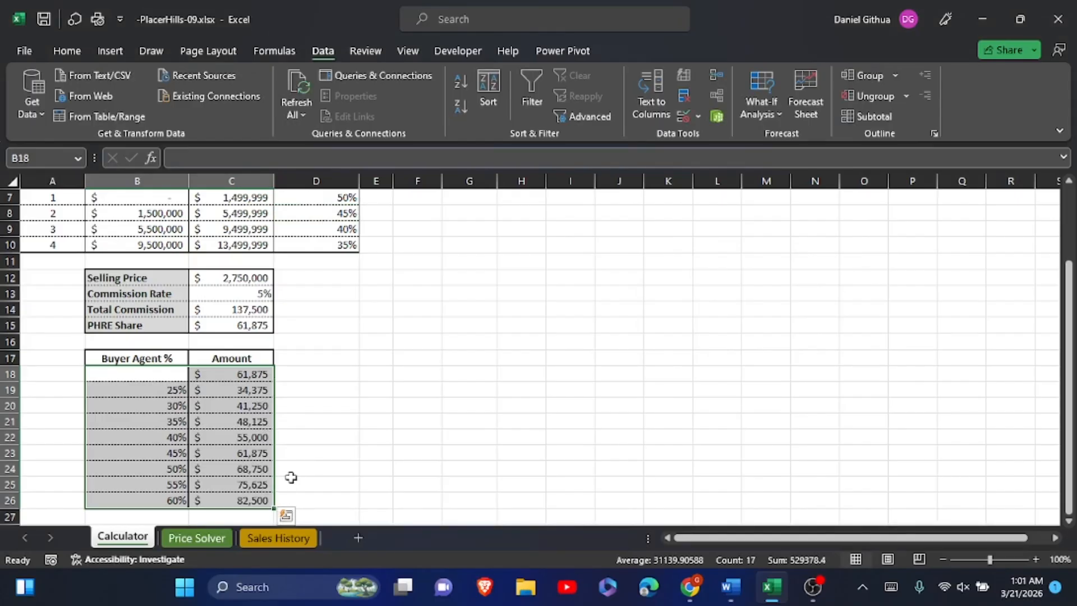
click(291, 482)
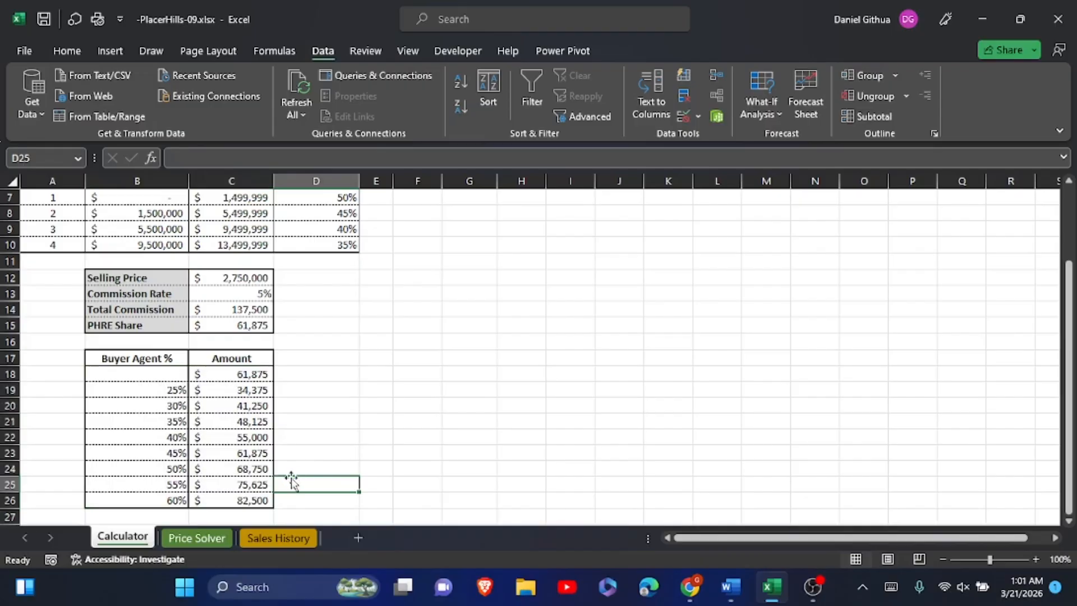
scroll(291, 482, down, 4)
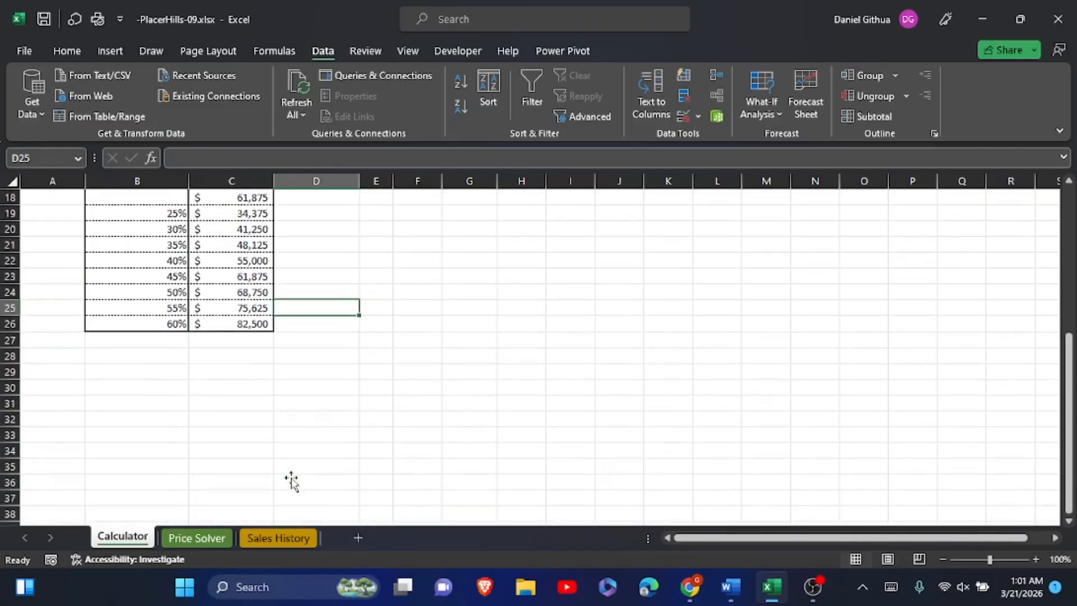
Step: Switch to the Word instructions, highlight step 3 with sub-steps a and b in yellow, and read the steps that follow
key(alt+Tab)
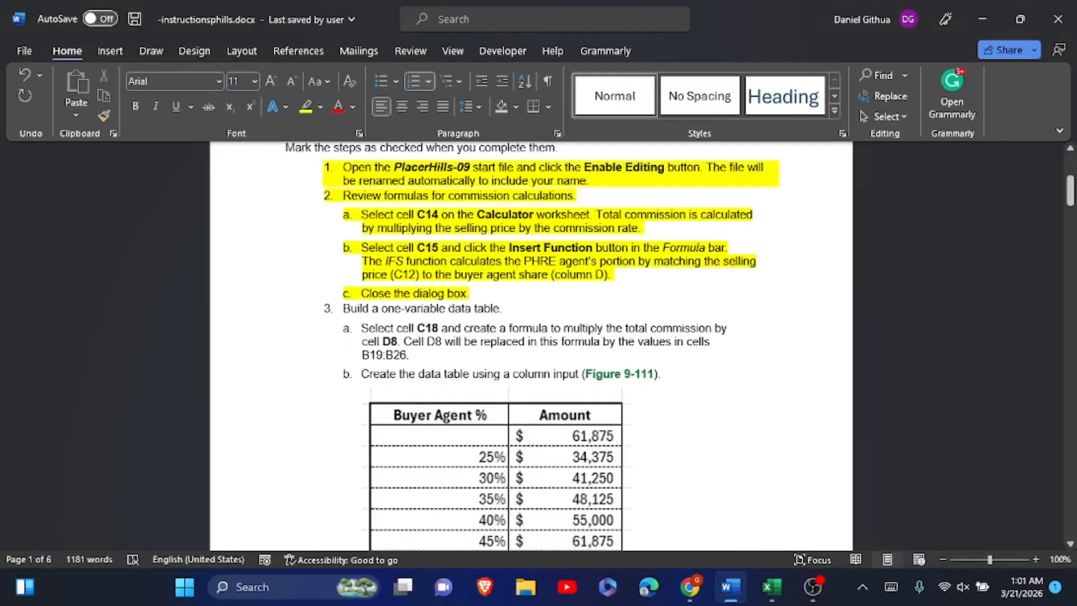
scroll(530, 345, down, 3)
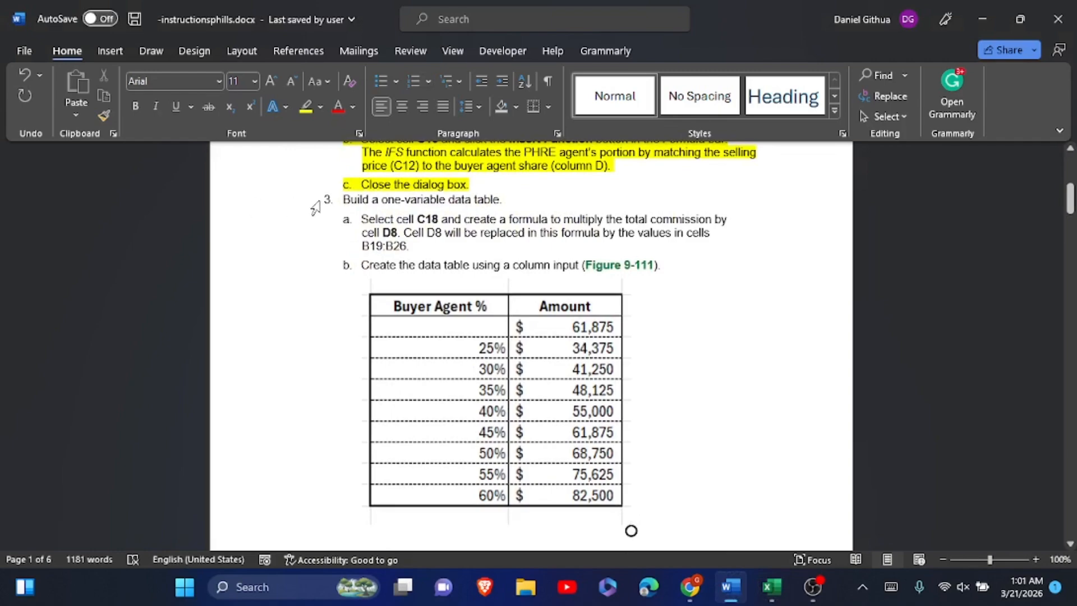
click(345, 201)
drag(344, 200, 663, 273)
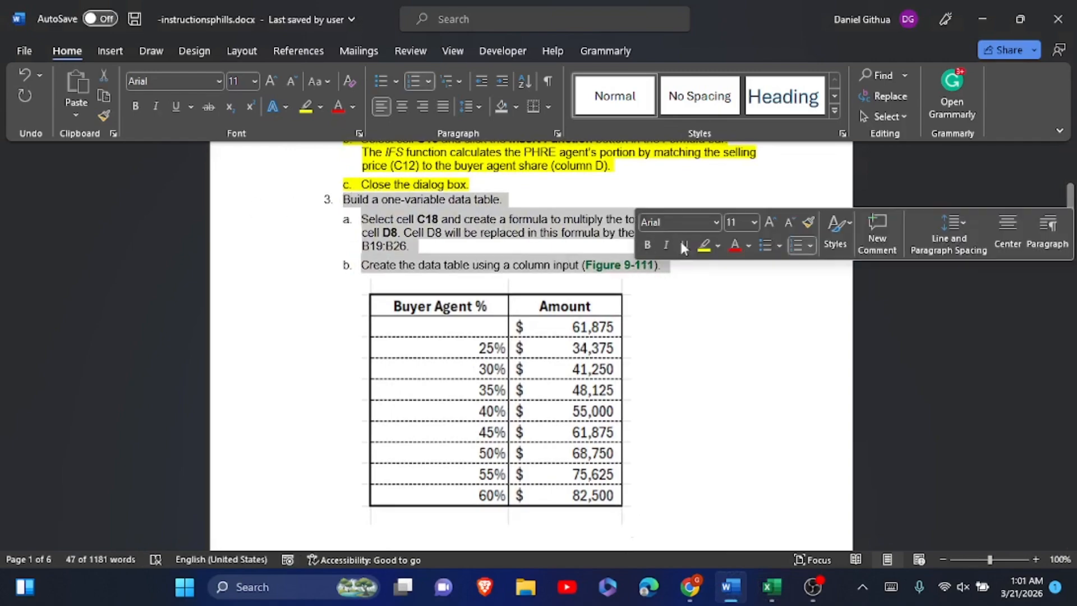
click(702, 245)
scroll(700, 250, down, 8)
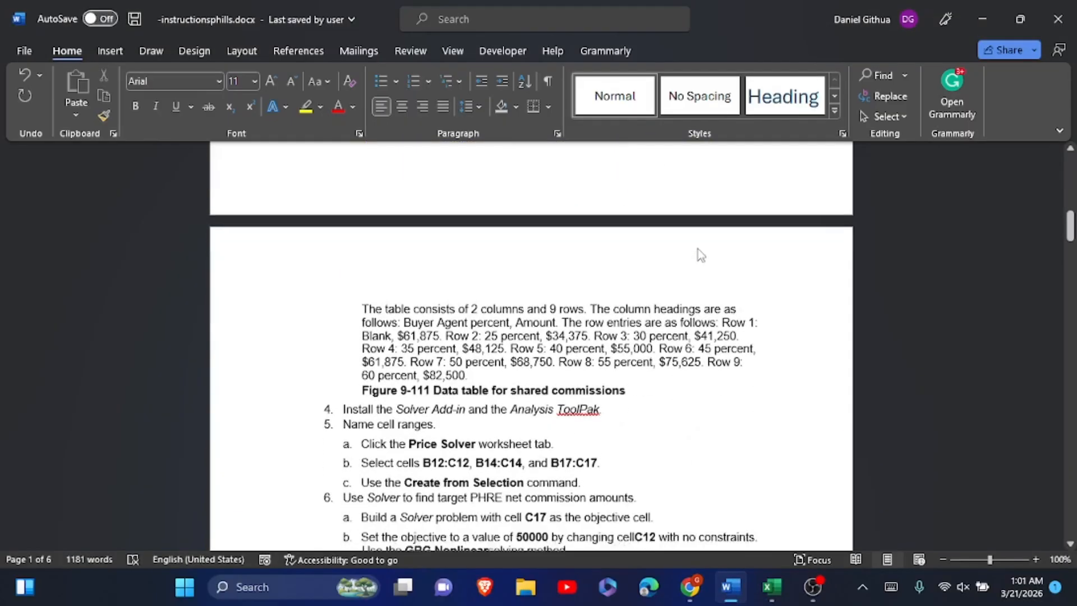
scroll(698, 253, down, 1)
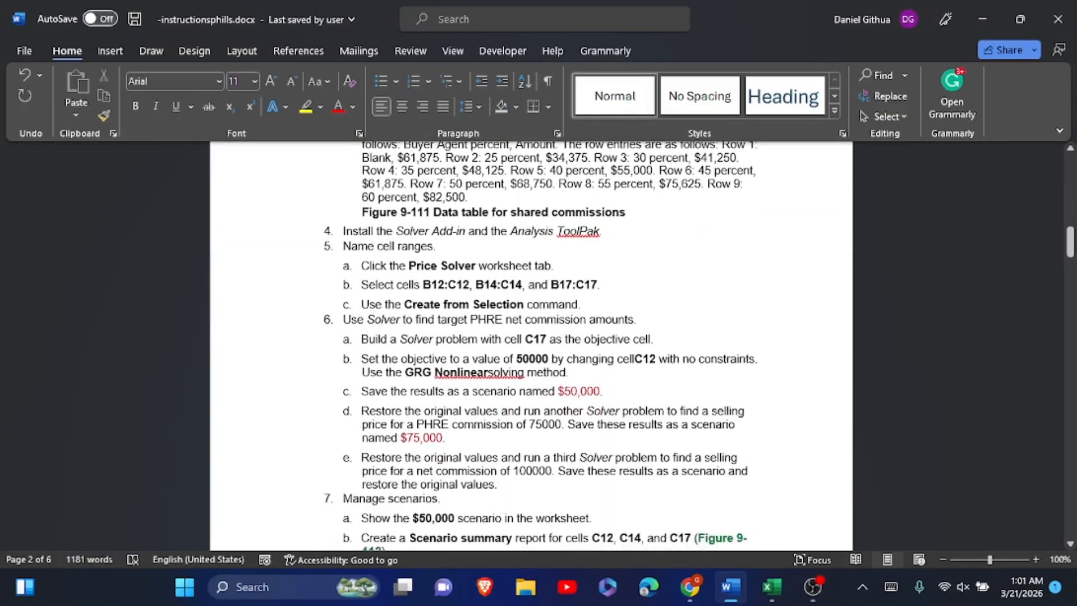
Step: Switch to the Excel workbook and enable the Solver Add-in and the Analysis ToolPak
key(alt+Tab)
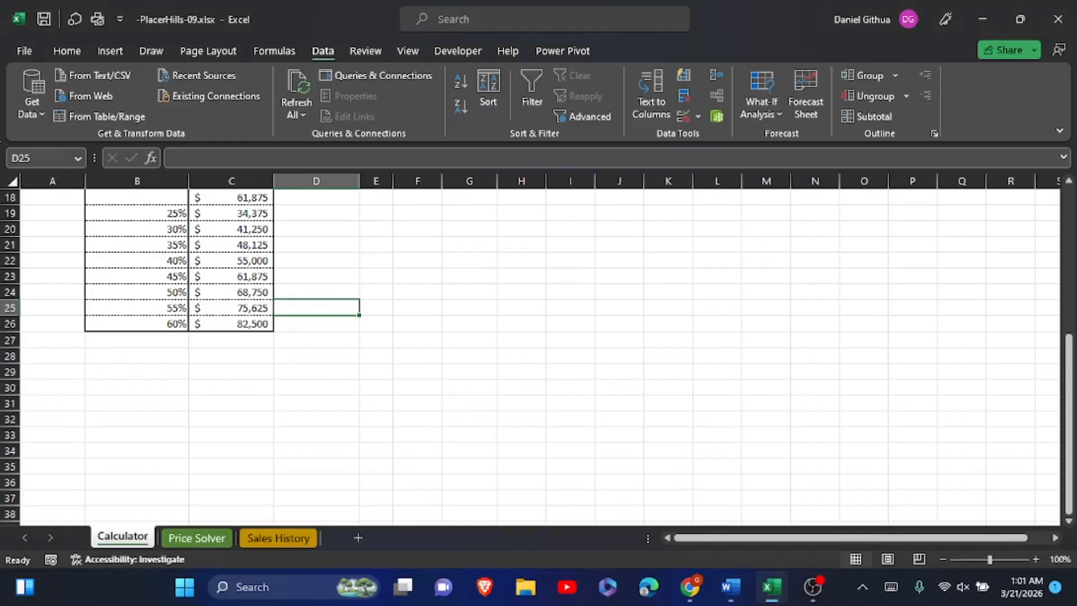
click(473, 319)
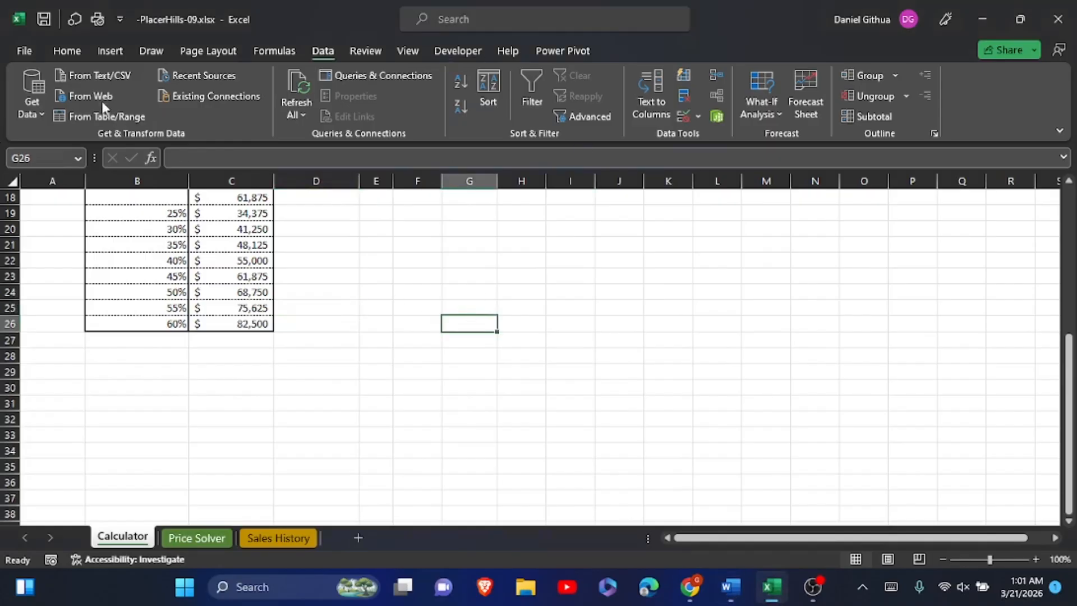
click(24, 51)
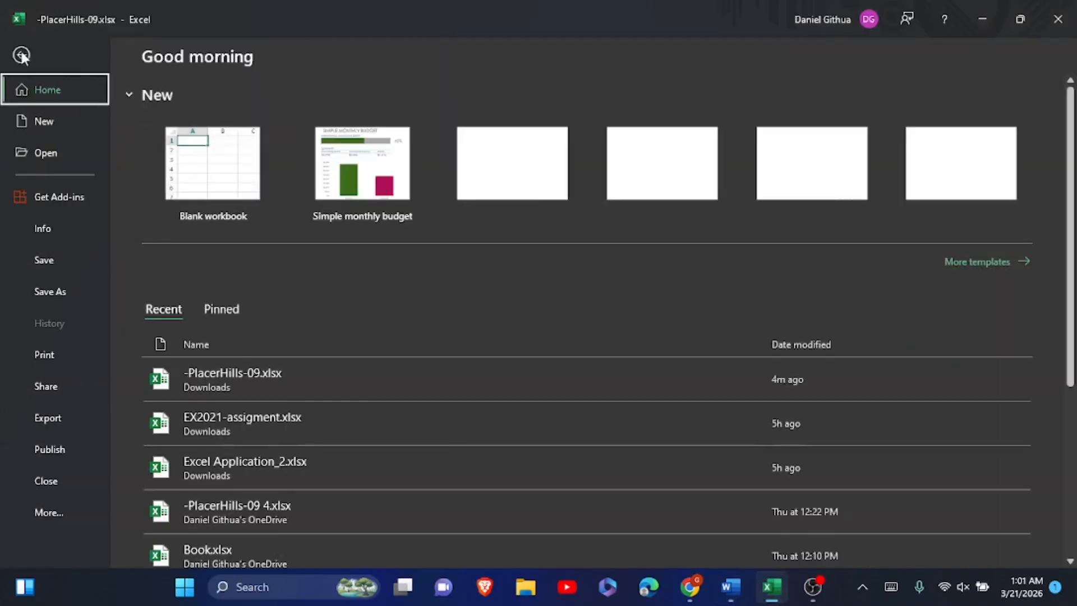
click(40, 512)
click(147, 512)
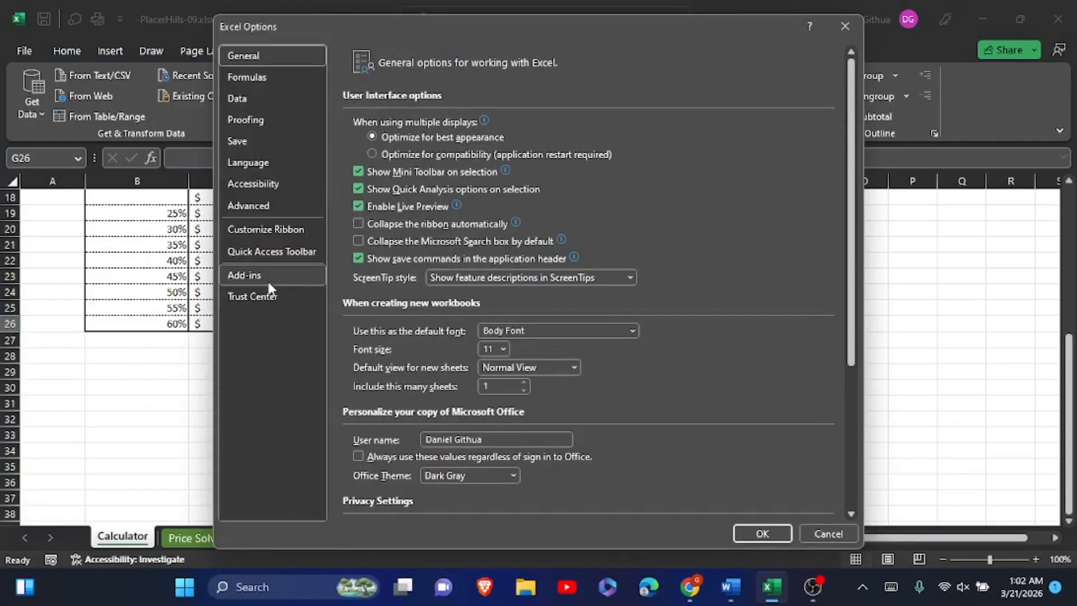
click(269, 278)
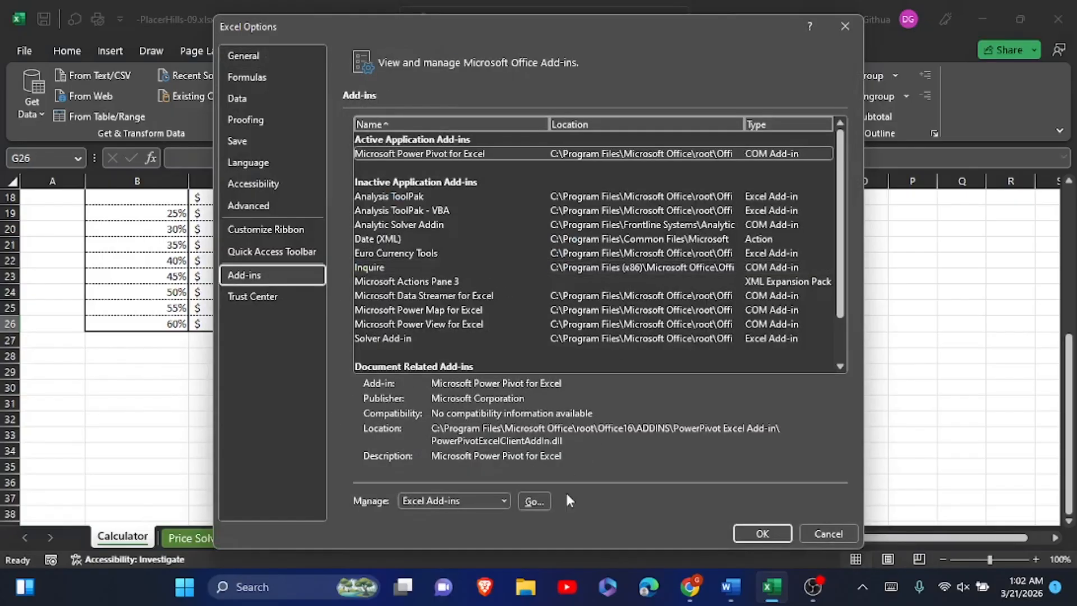
click(531, 501)
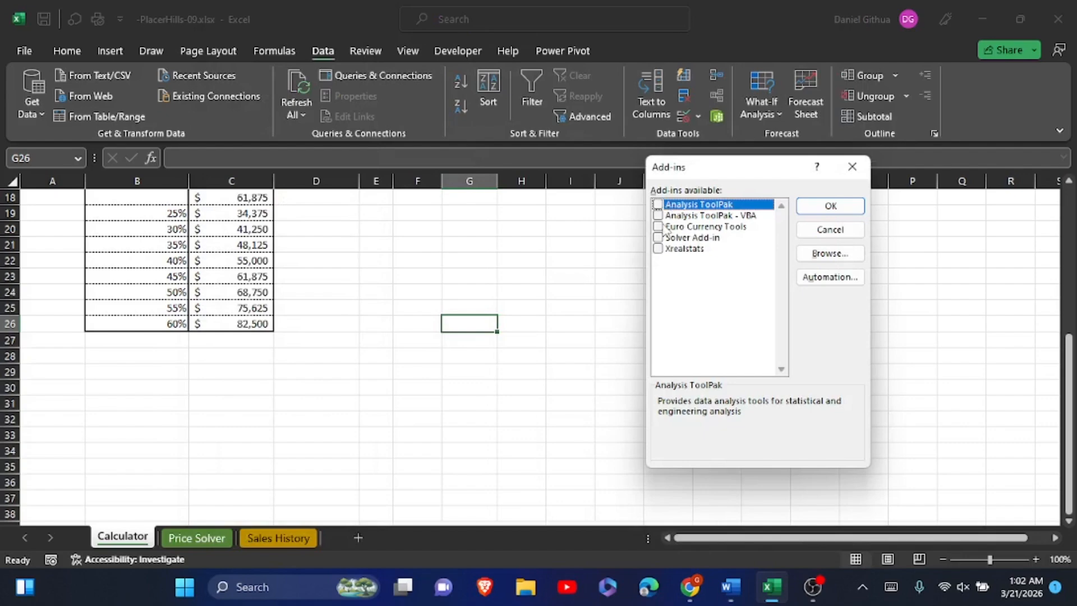
click(658, 237)
click(657, 205)
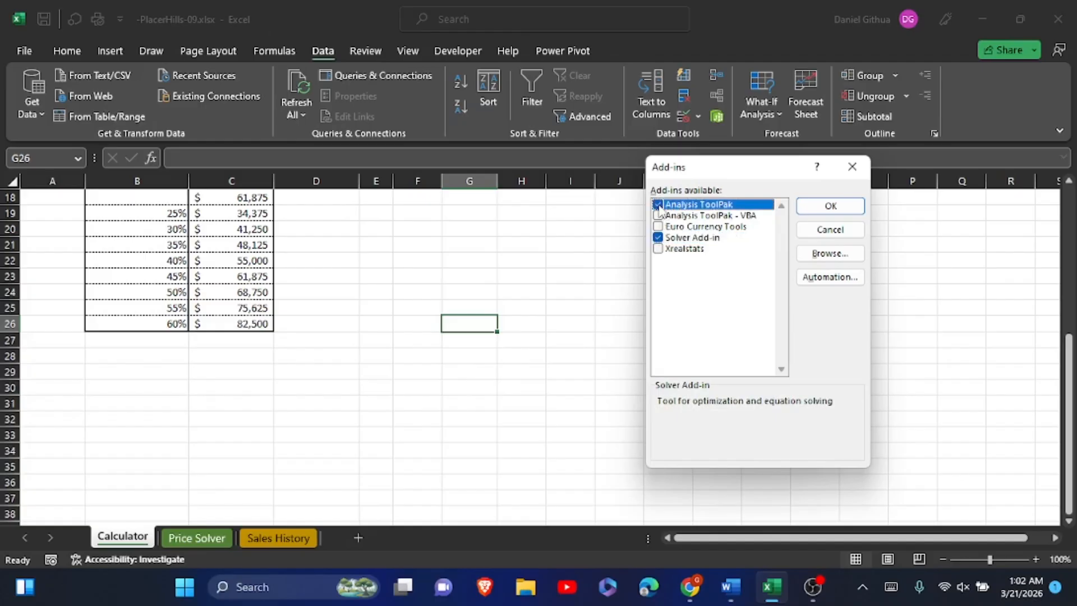
click(826, 206)
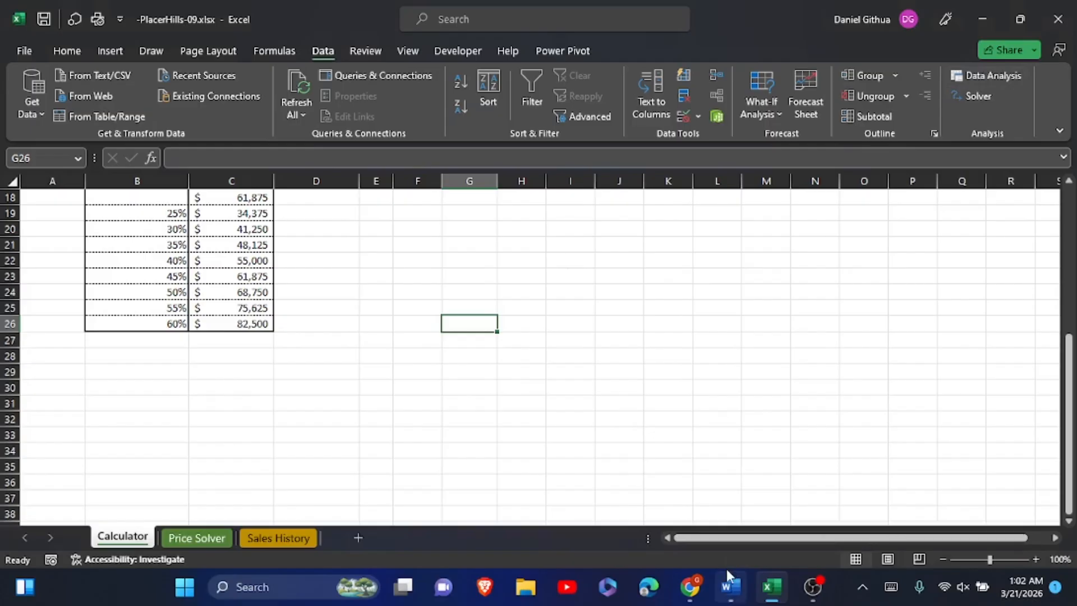
Step: Switch to the Word instructions and highlight step 4 and the "Name cell ranges" line of step 5 in yellow
mouse_move(725, 569)
click(738, 527)
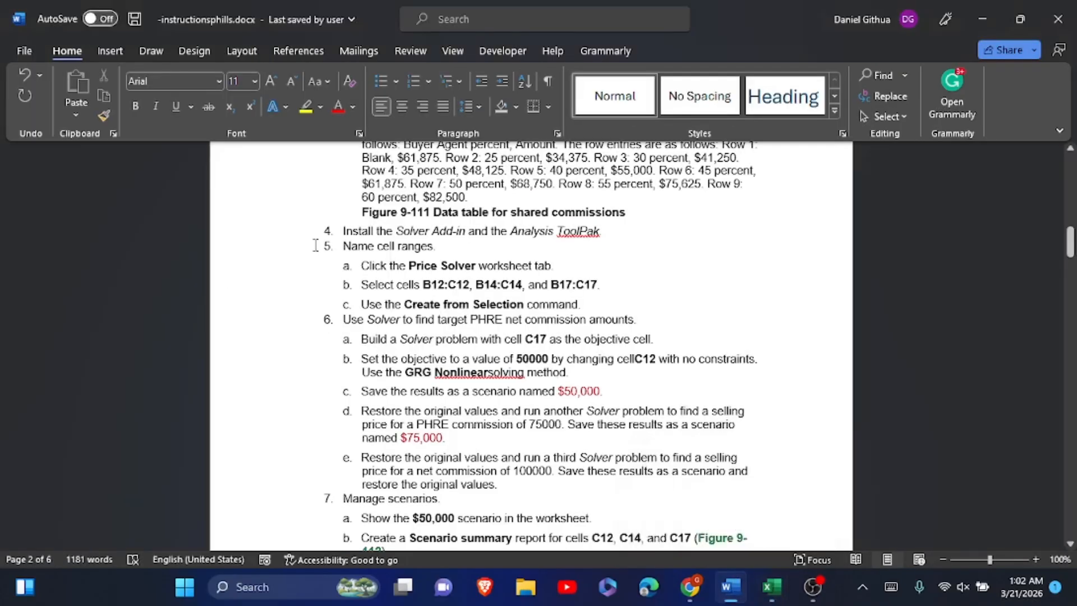
drag(375, 230, 627, 240)
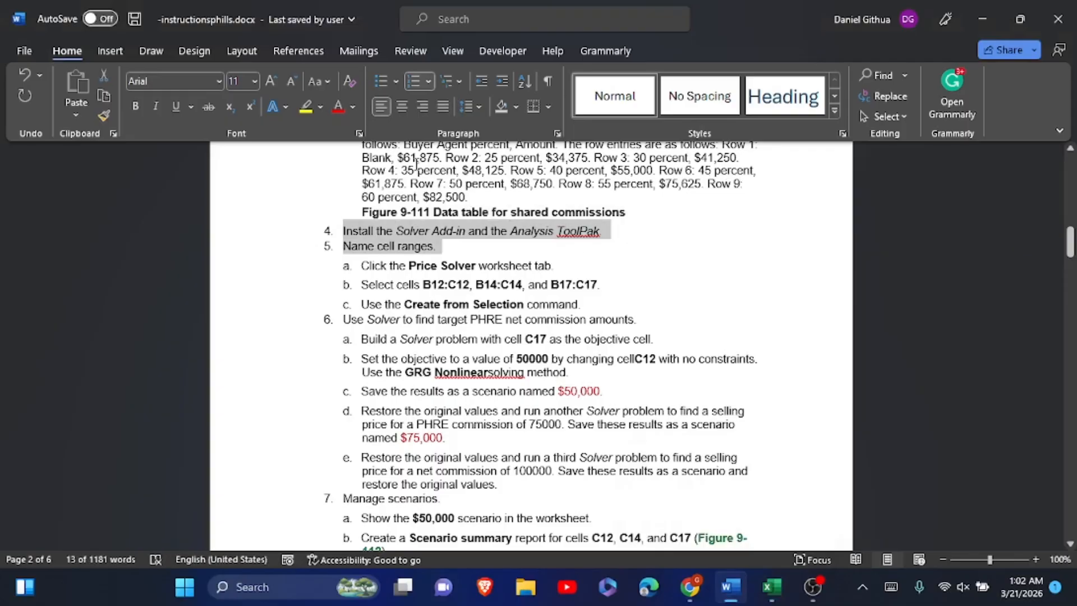
click(307, 106)
key(Right)
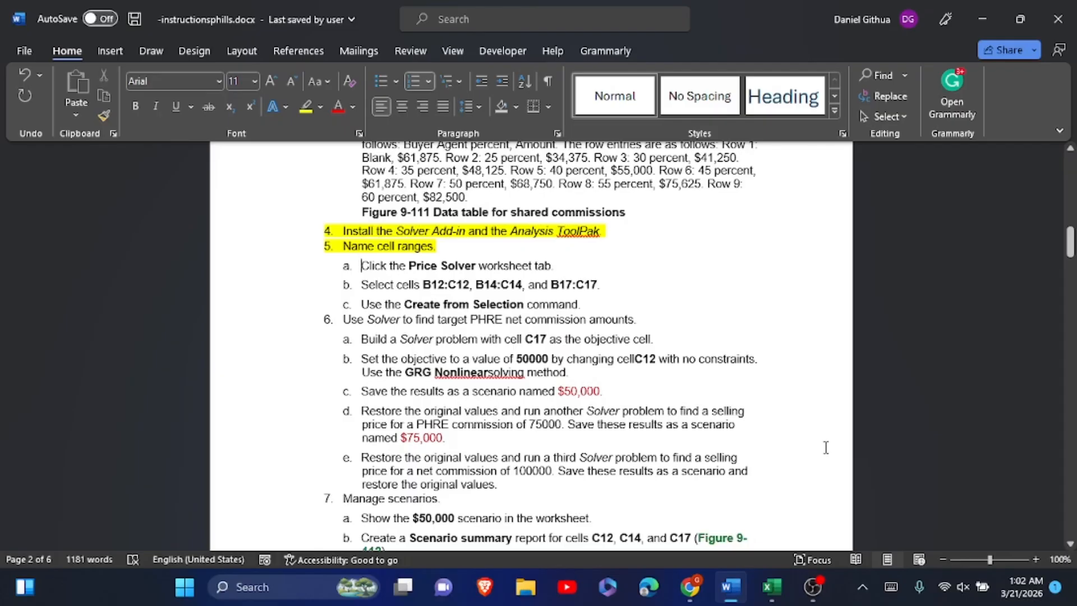
Step: Switch to the Excel workbook and create names from the left column for B12:C12, B14:C14 and B17:C17 on the Price Solver sheet
mouse_move(772, 587)
click(773, 533)
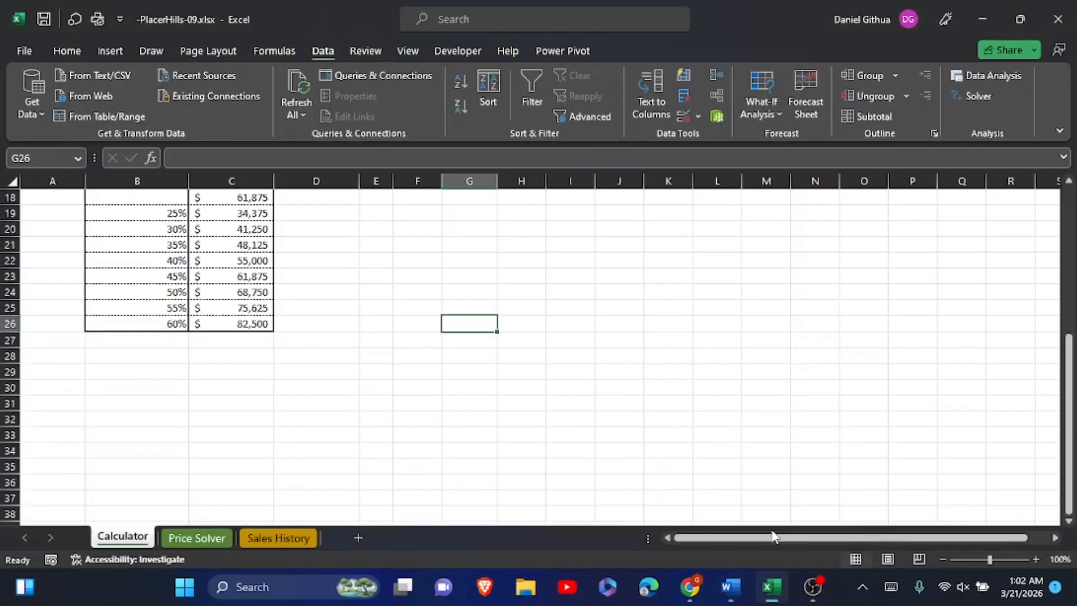
scroll(610, 387, up, 2)
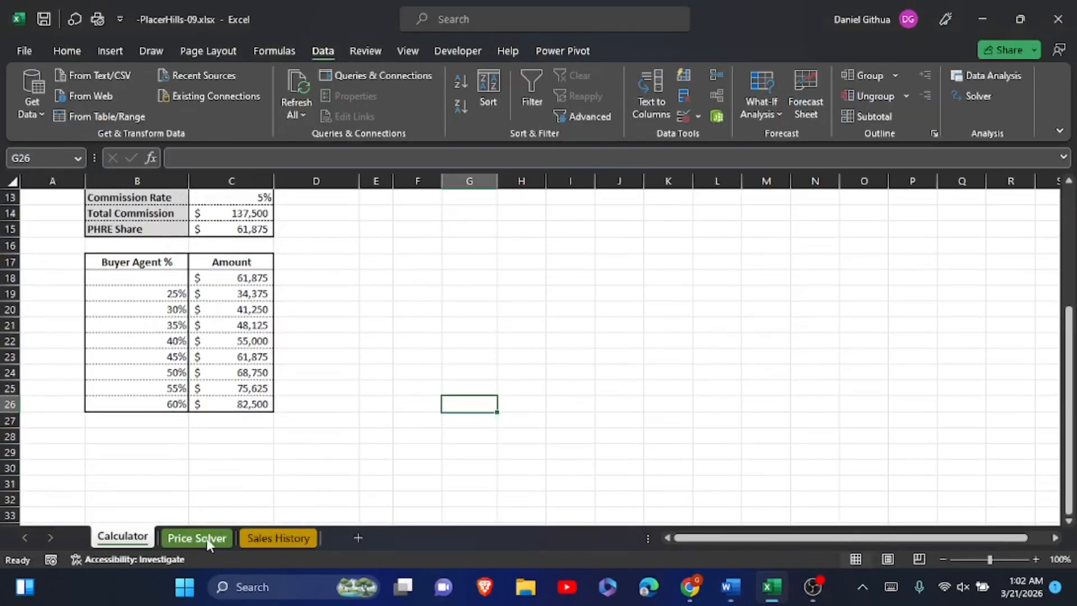
click(206, 538)
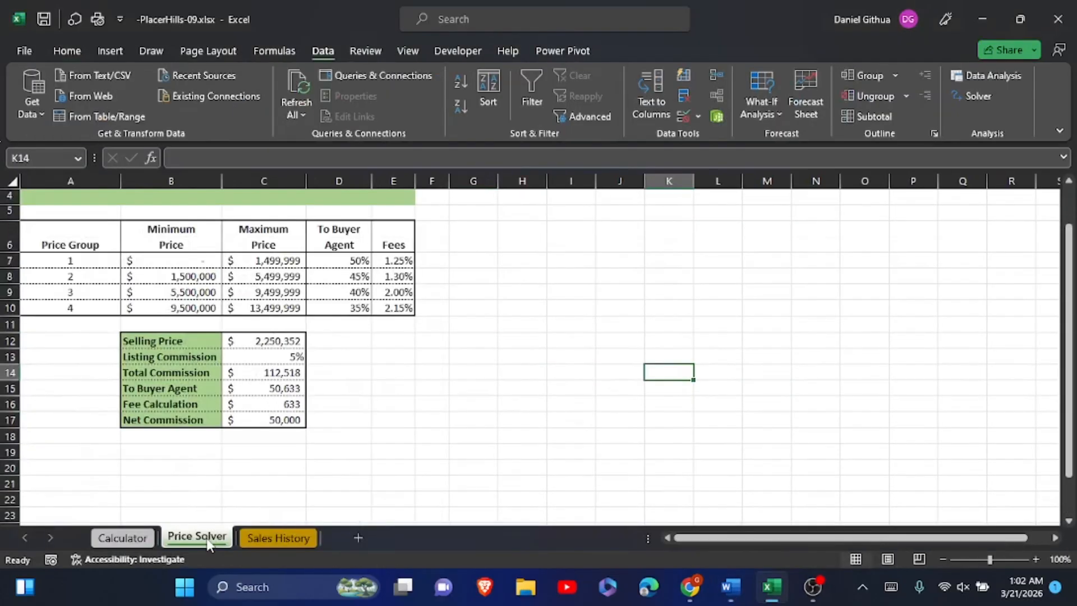
click(154, 356)
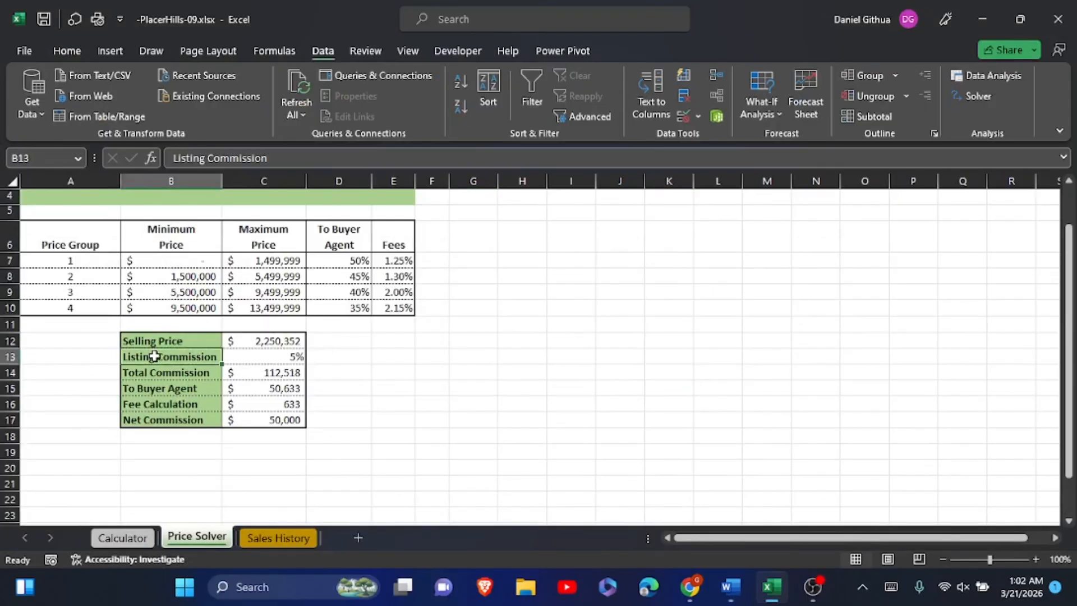
click(163, 342)
drag(162, 342, 233, 335)
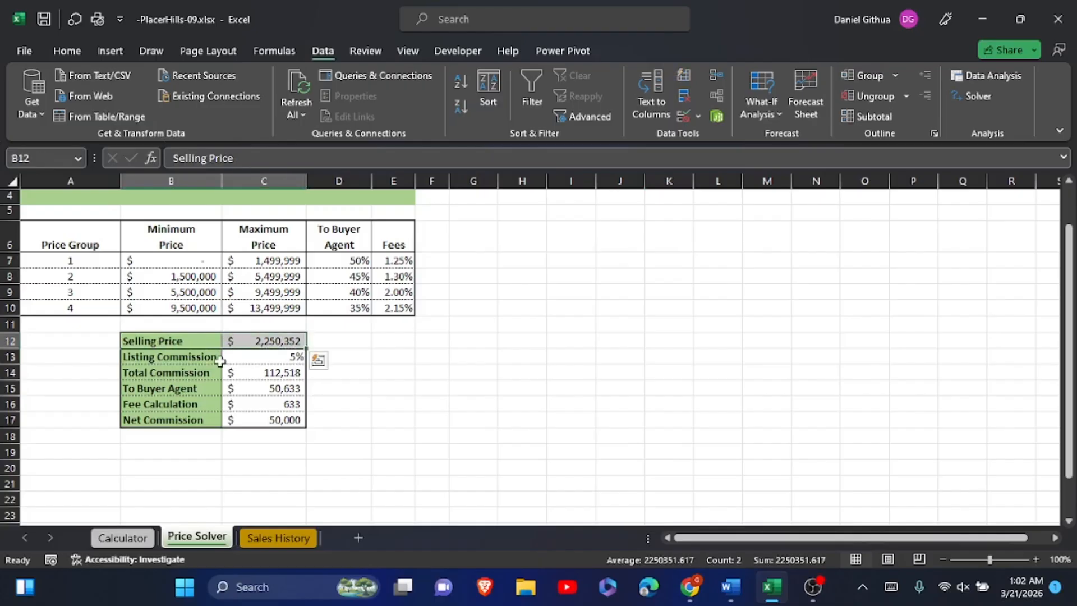
ctrl+drag(190, 372, 271, 373)
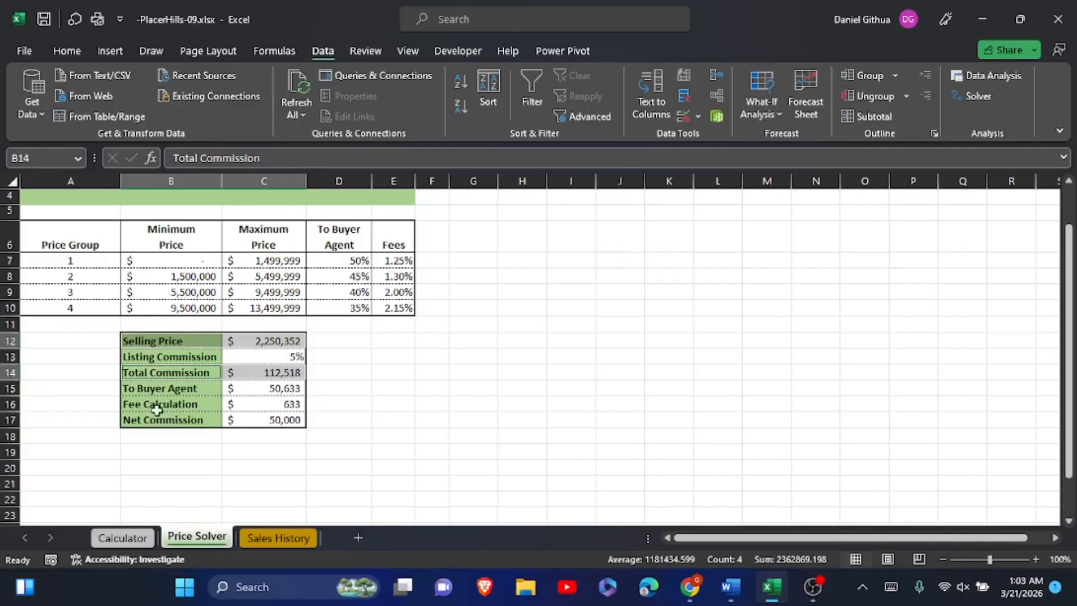
ctrl+drag(151, 420, 251, 420)
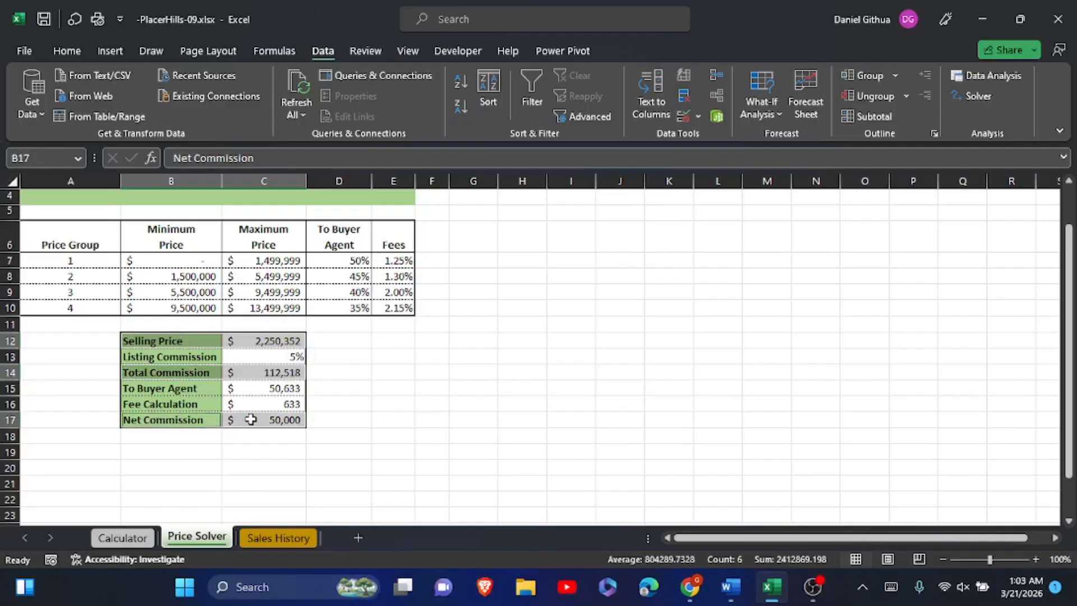
click(274, 48)
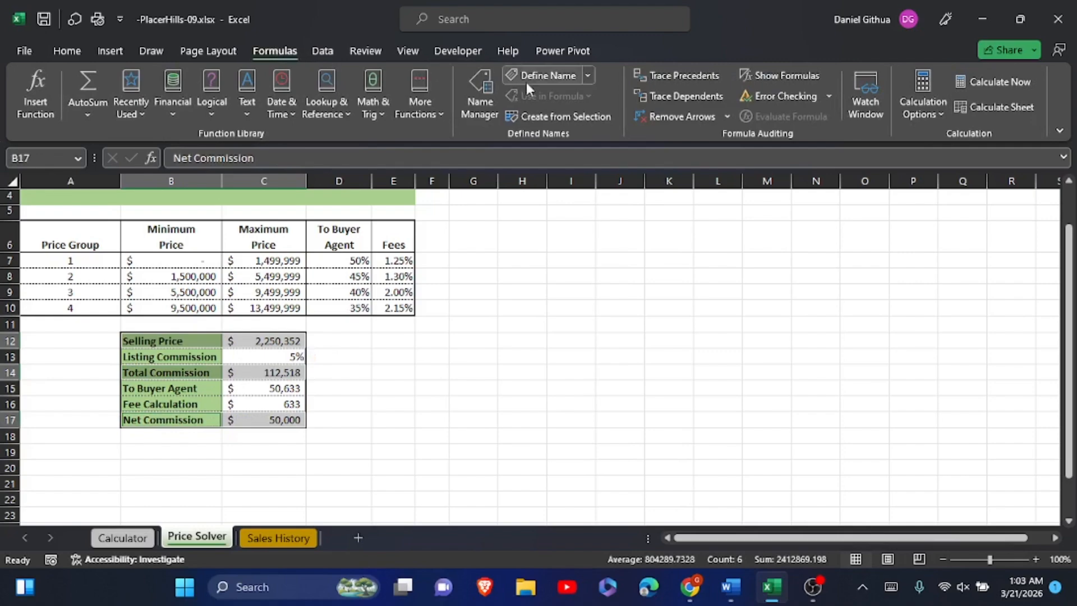
click(567, 118)
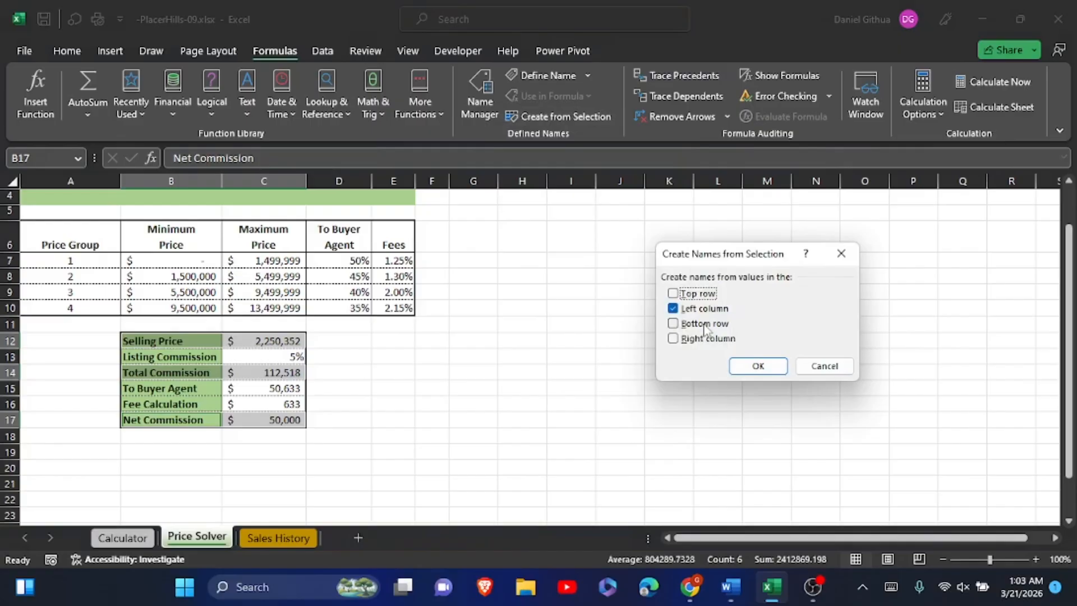
click(744, 370)
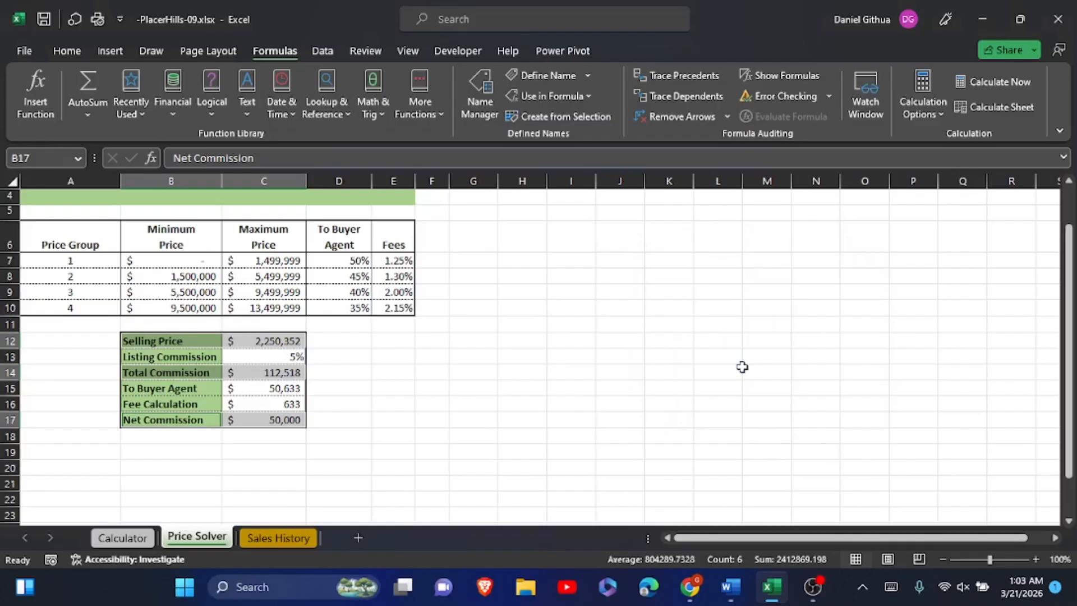
Step: Switch to the Word instructions and highlight sub-steps a to c of step 5 in yellow
click(771, 587)
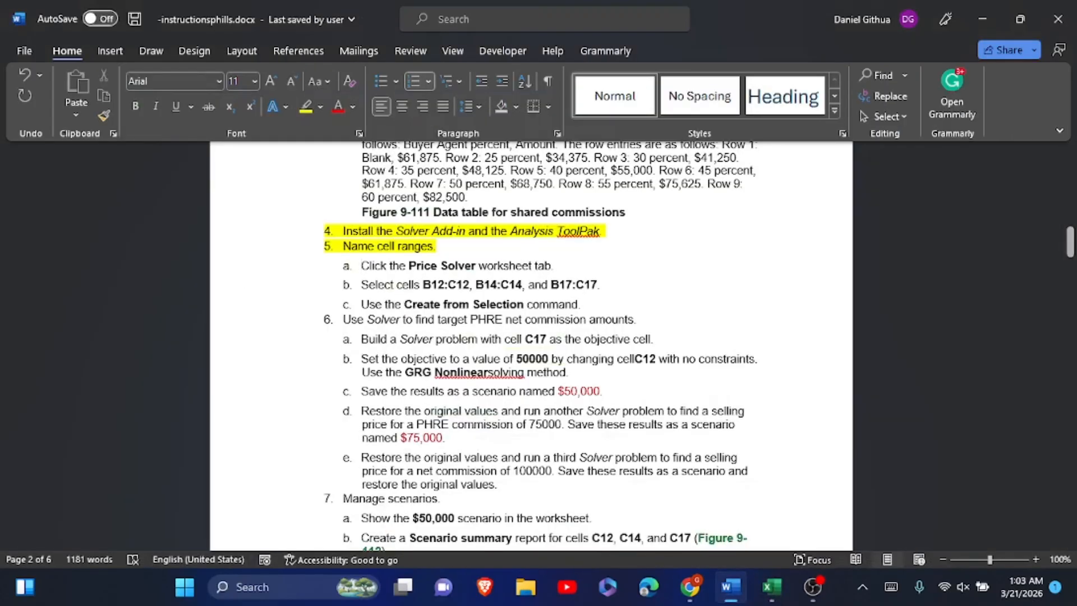
click(730, 586)
click(730, 586)
scroll(532, 345, down, 1)
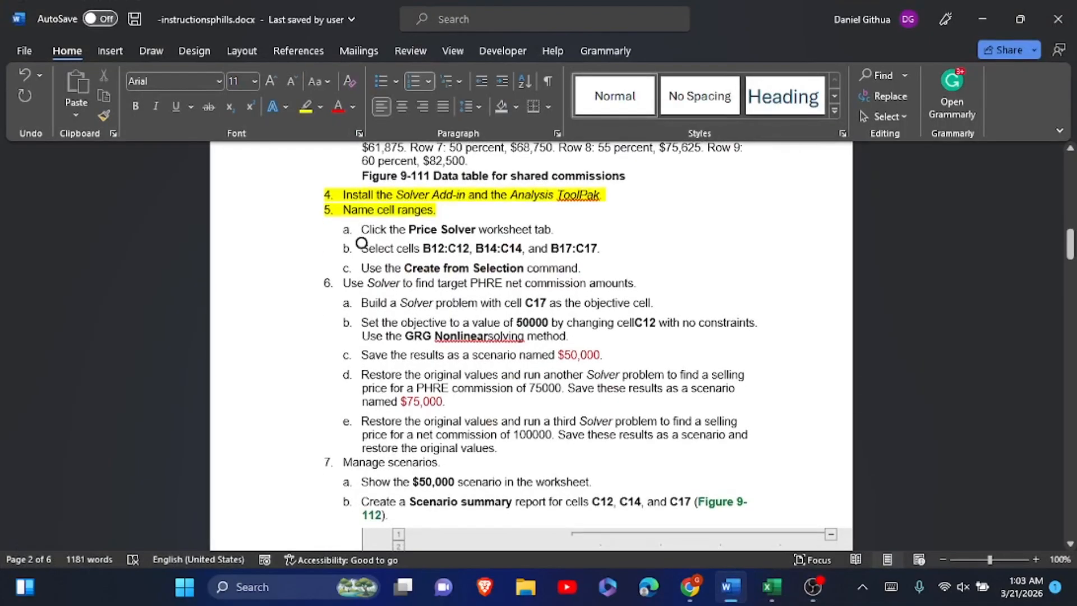
drag(361, 229, 581, 268)
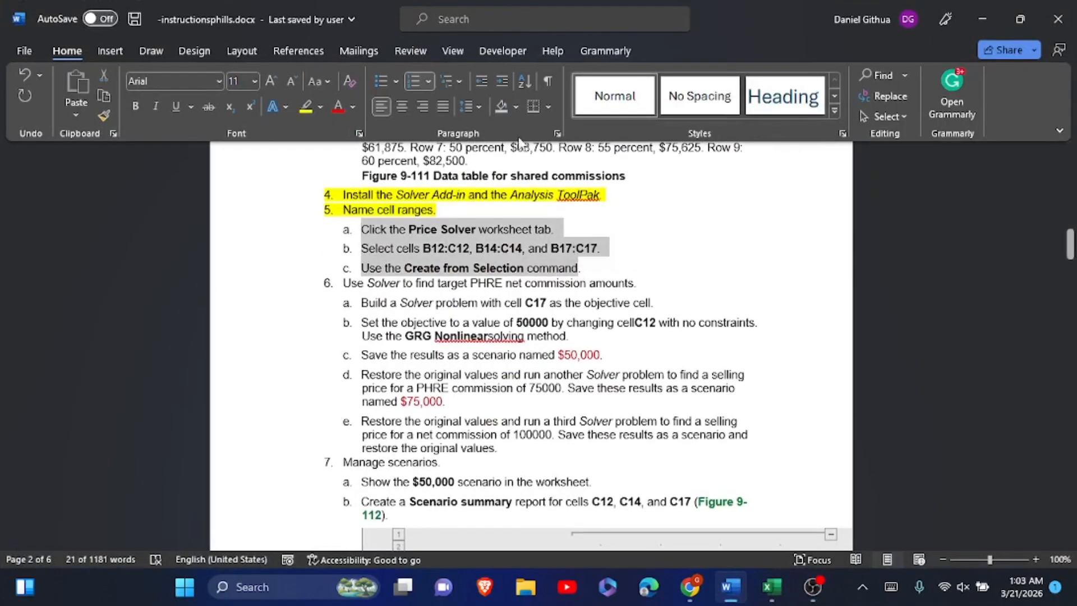
click(300, 109)
click(351, 237)
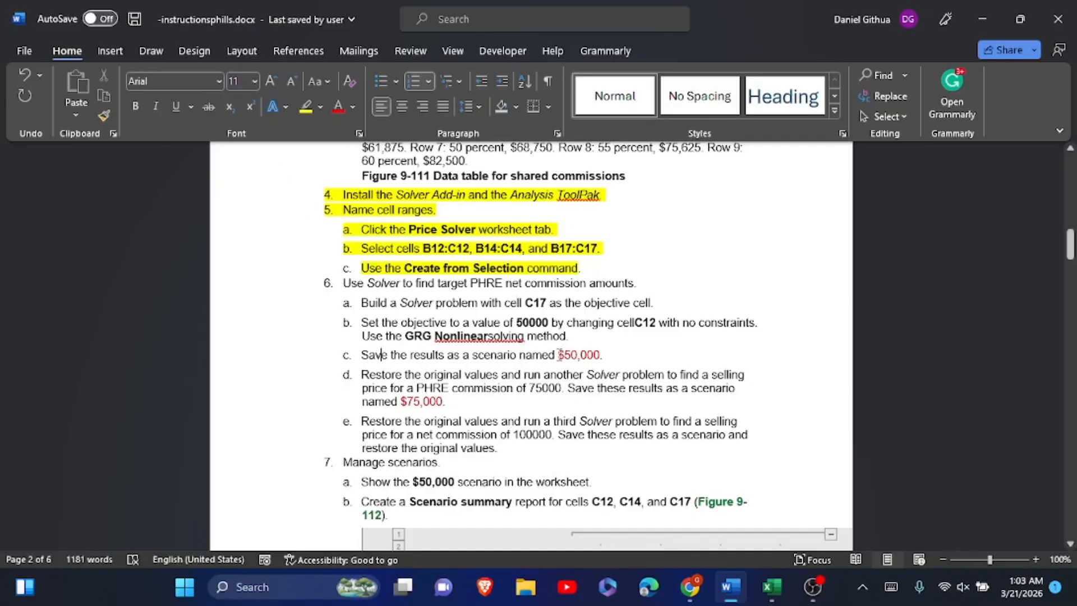
Step: Copy the scenario name $50,000, without the period, from step 6c of the instructions
drag(558, 354, 605, 357)
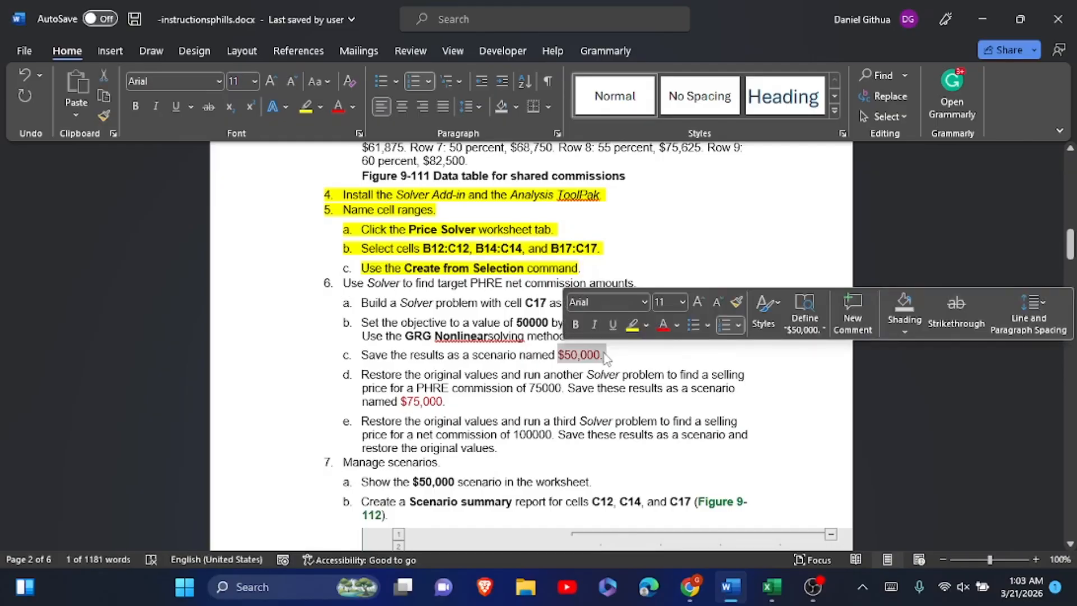
click(560, 356)
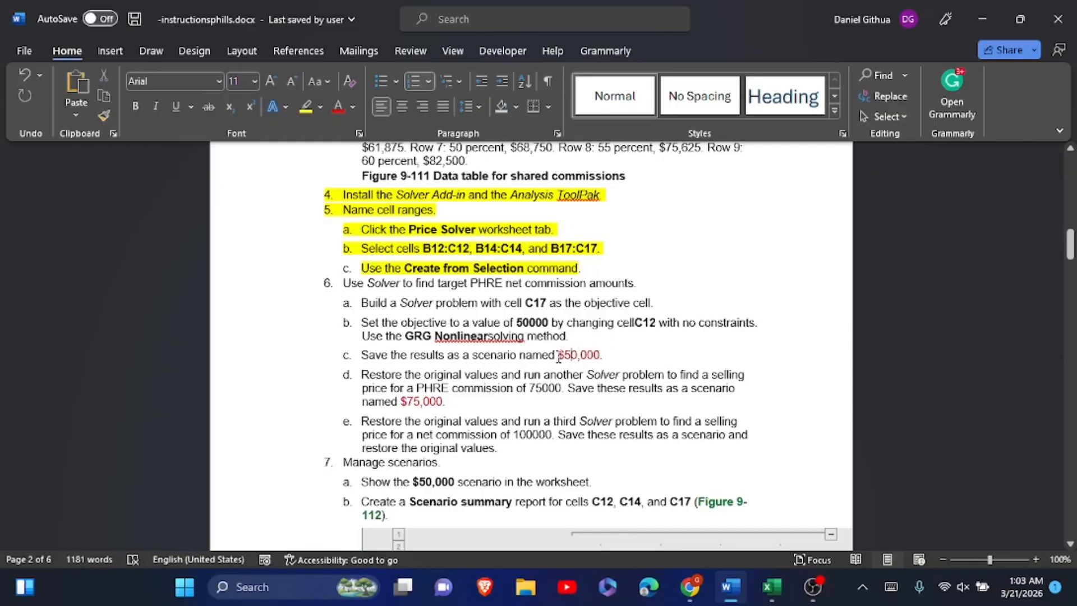
drag(559, 357, 596, 357)
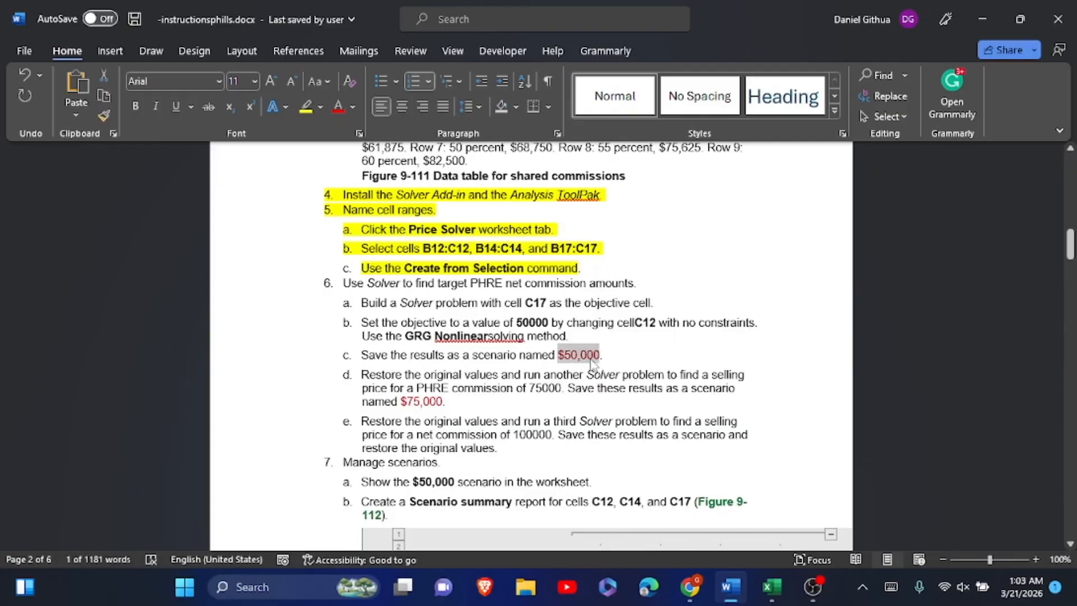
Step: Switch to the Excel workbook, open Solver on the Price Solver sheet and set the objective to cell C17
key(alt+Tab)
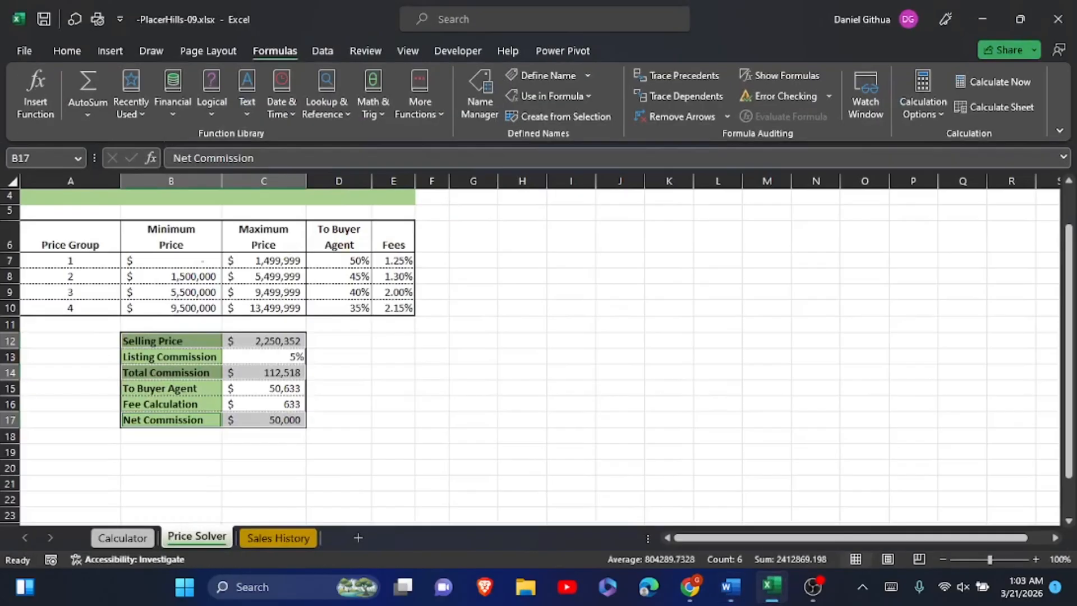
click(393, 437)
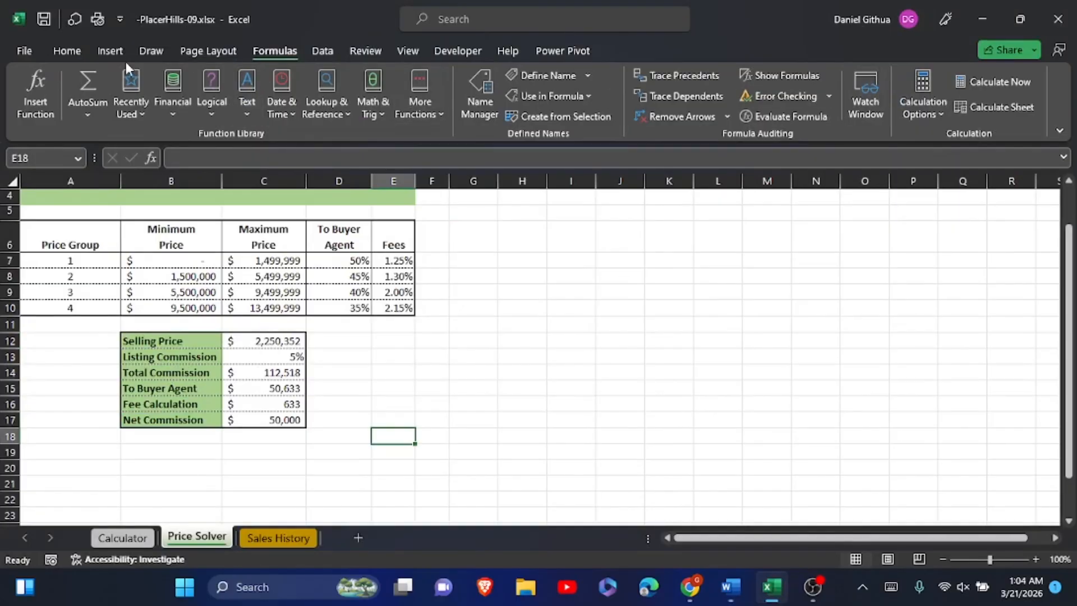
click(322, 50)
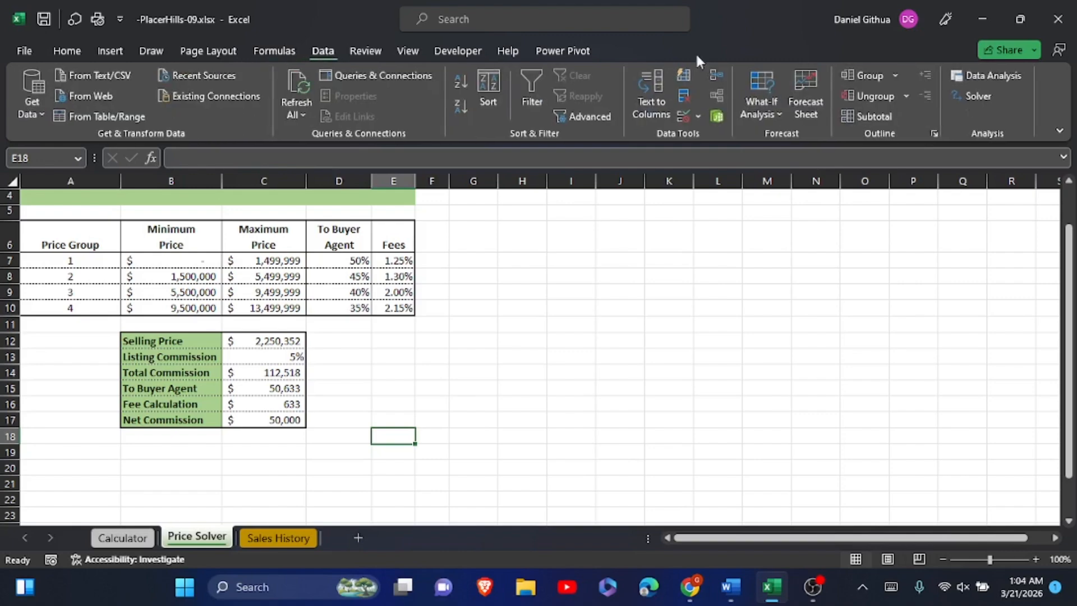
click(978, 96)
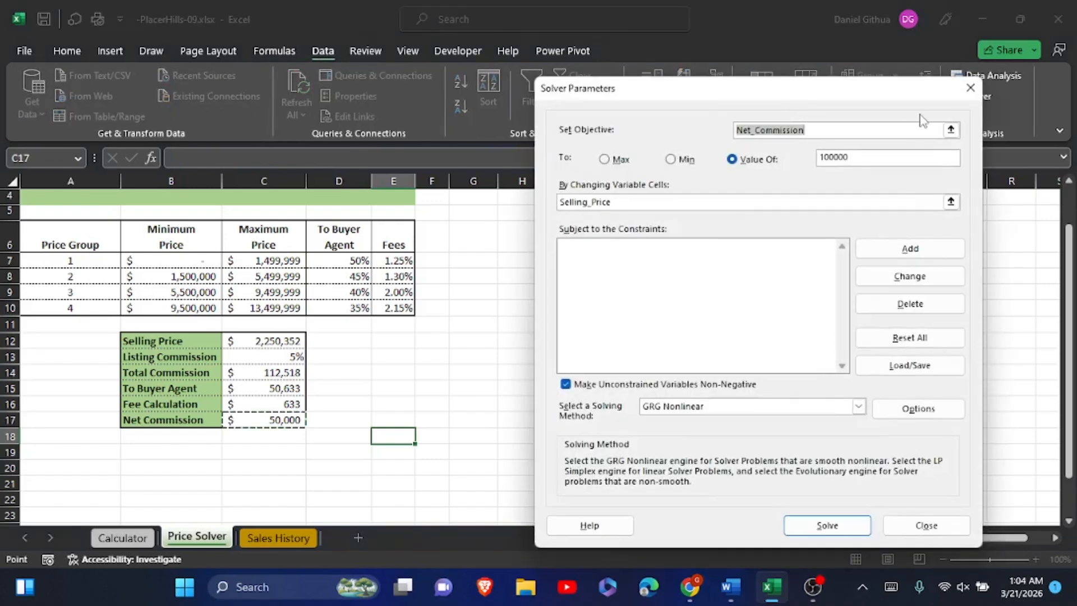
click(951, 129)
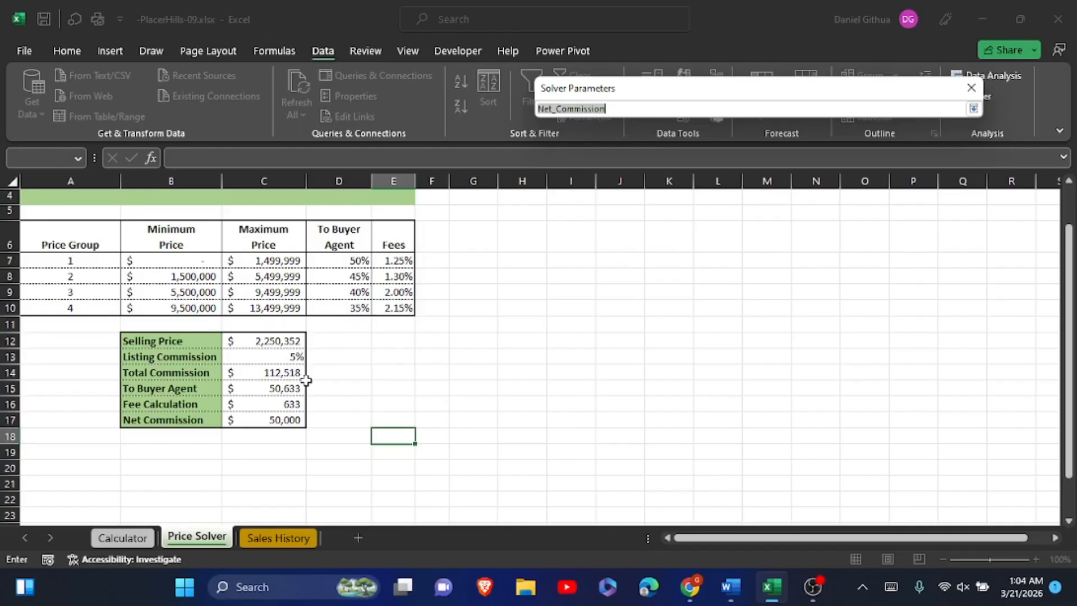
click(284, 419)
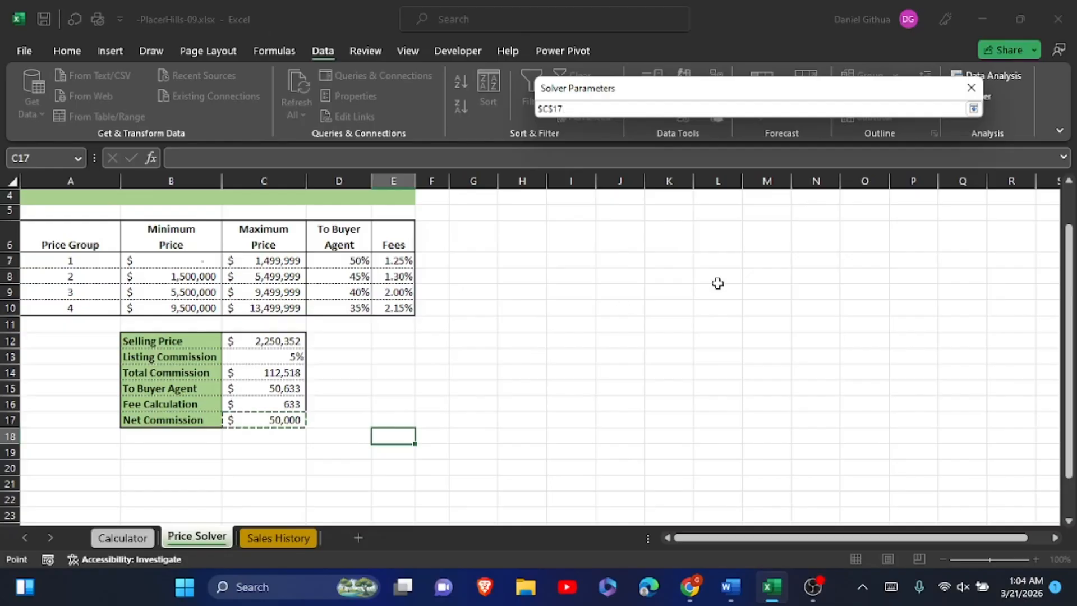
click(974, 109)
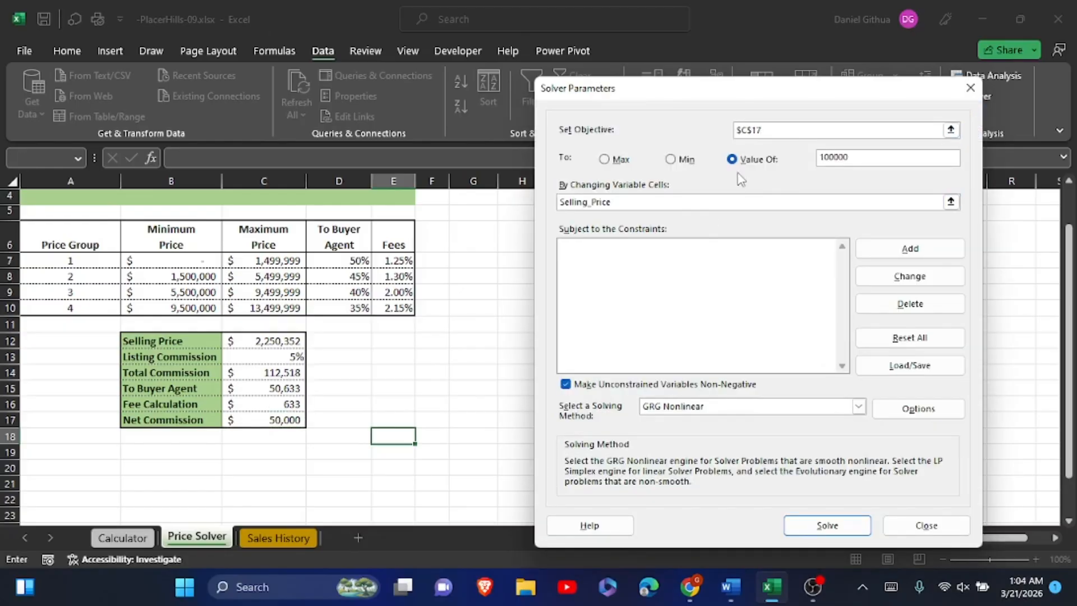
Step: Set the Solver target value to 50000 and the changing variable cell to C12
click(866, 156)
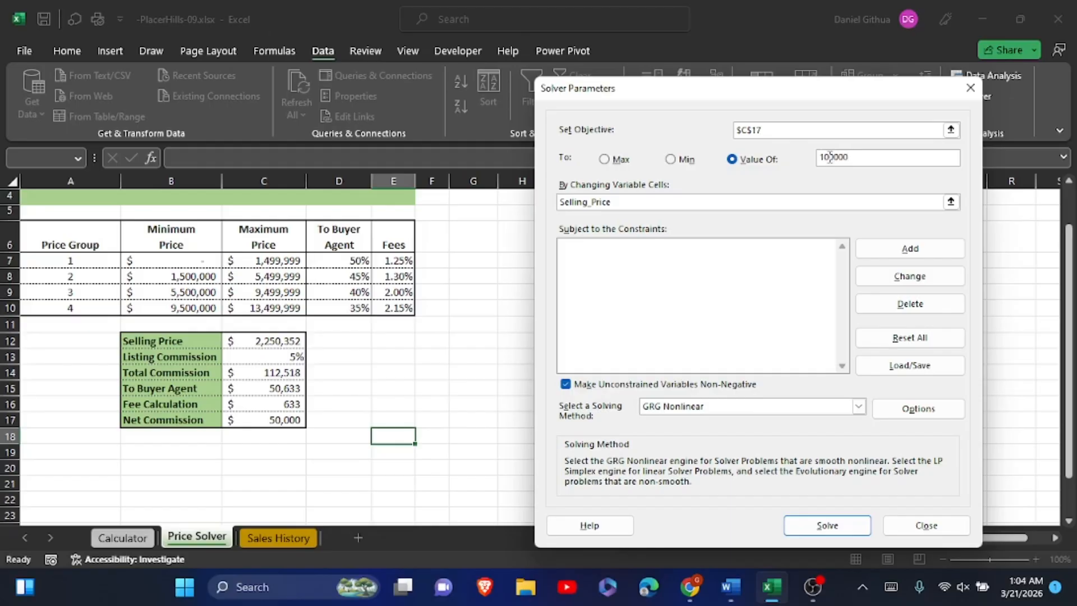
drag(830, 157, 818, 158)
text(5)
click(950, 202)
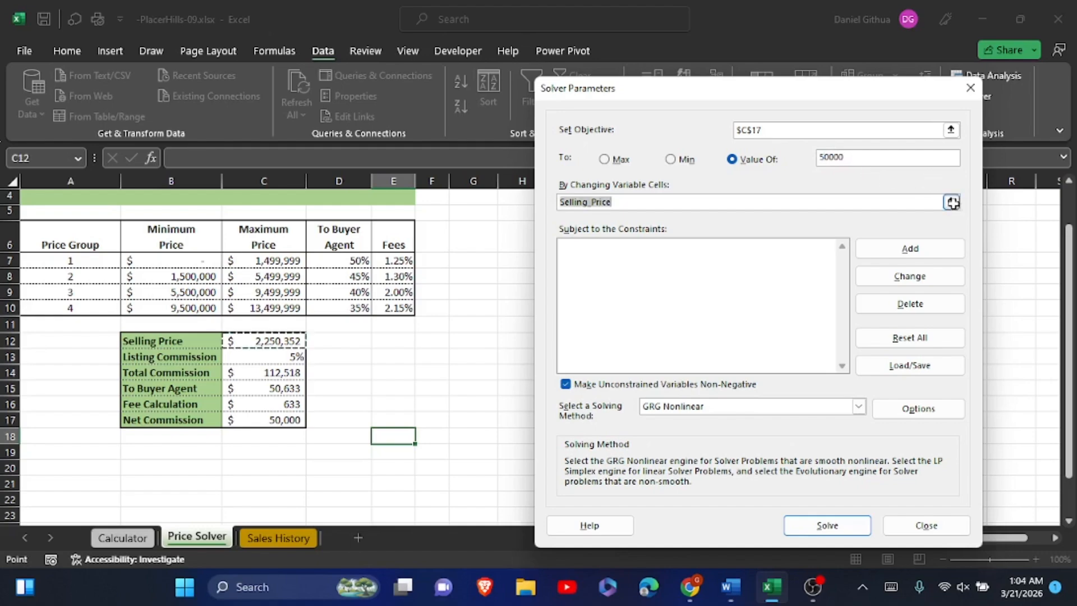
click(268, 344)
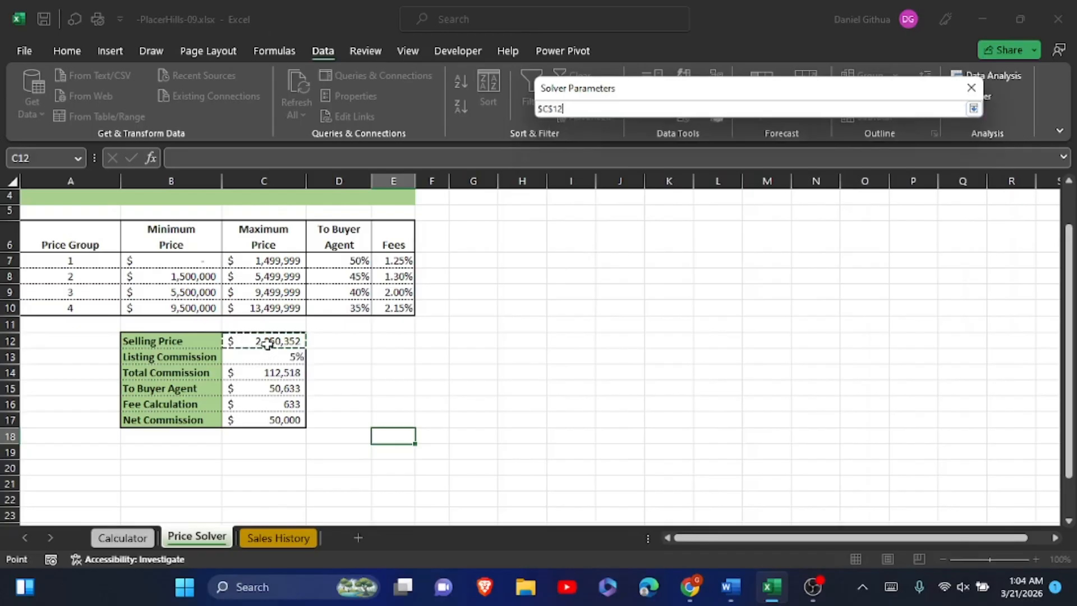
click(973, 109)
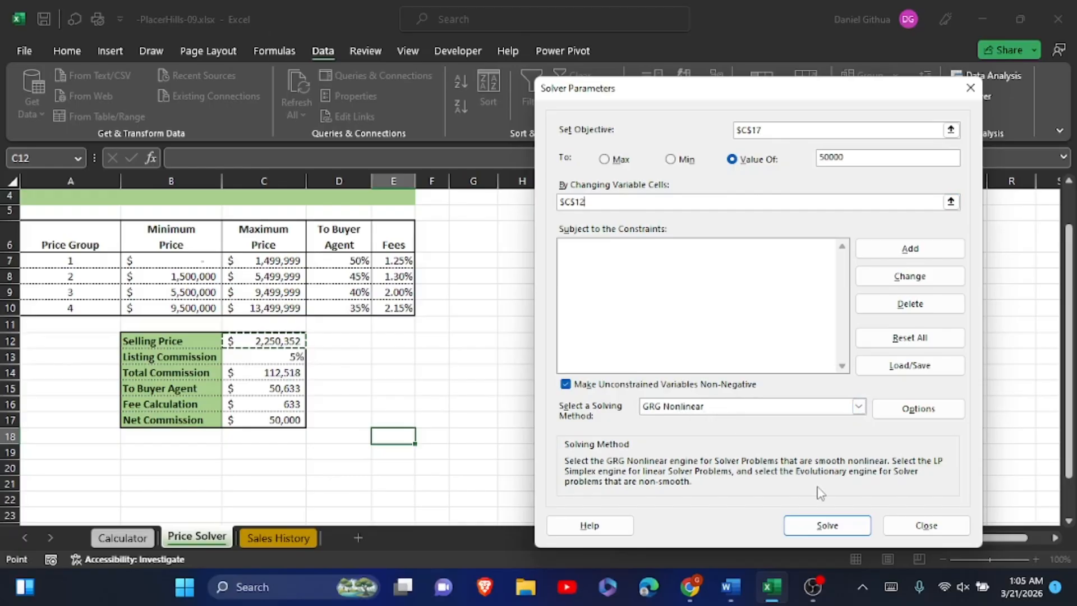
Step: Solve the problem, save the result as a scenario named $50,000, and close the Solver results
click(817, 529)
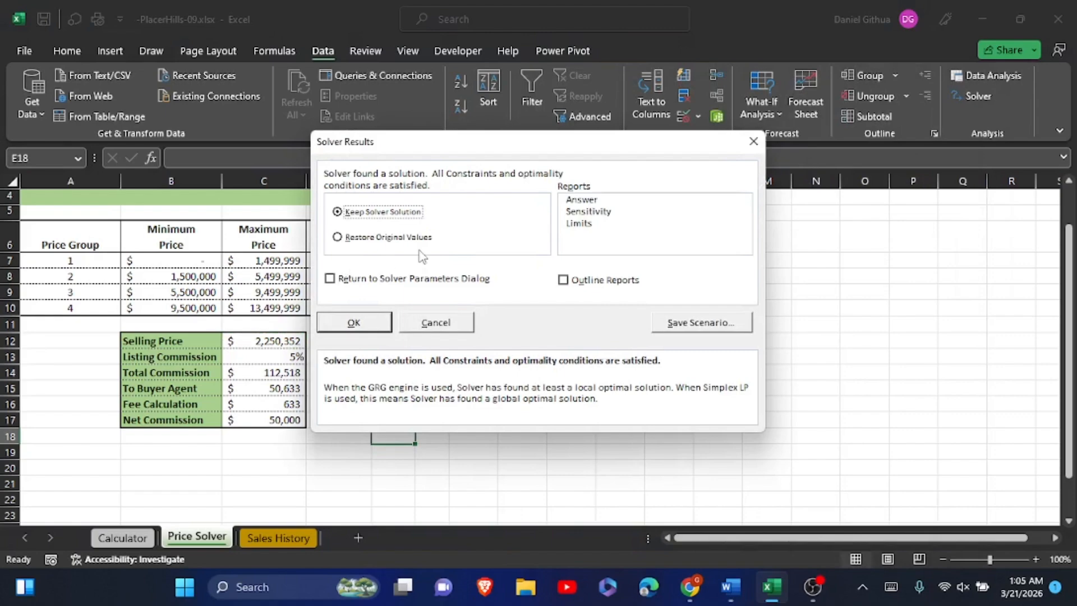
click(697, 323)
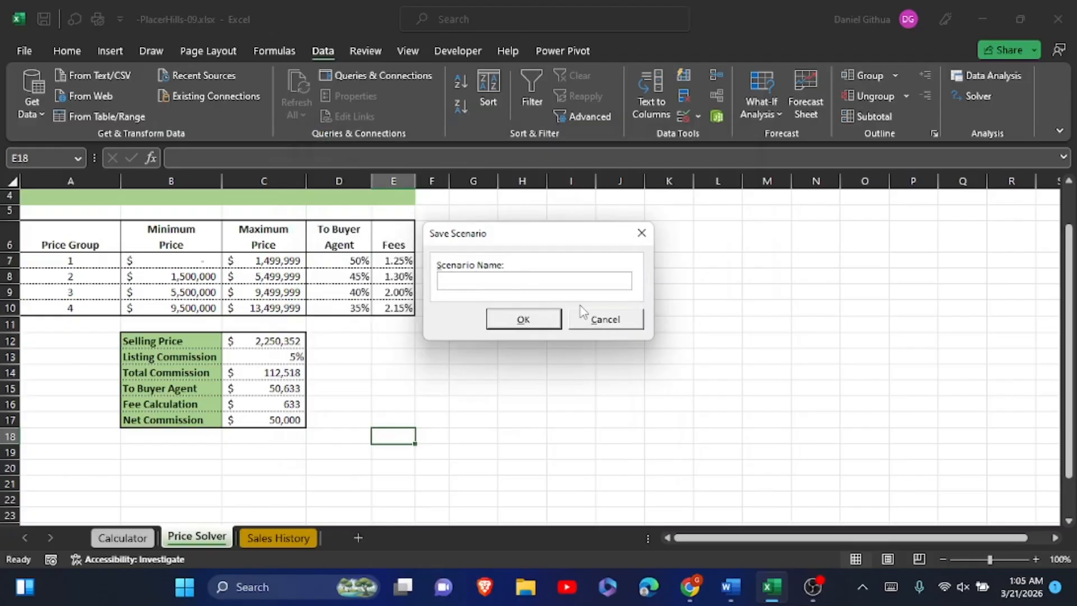
text($50,000)
click(513, 317)
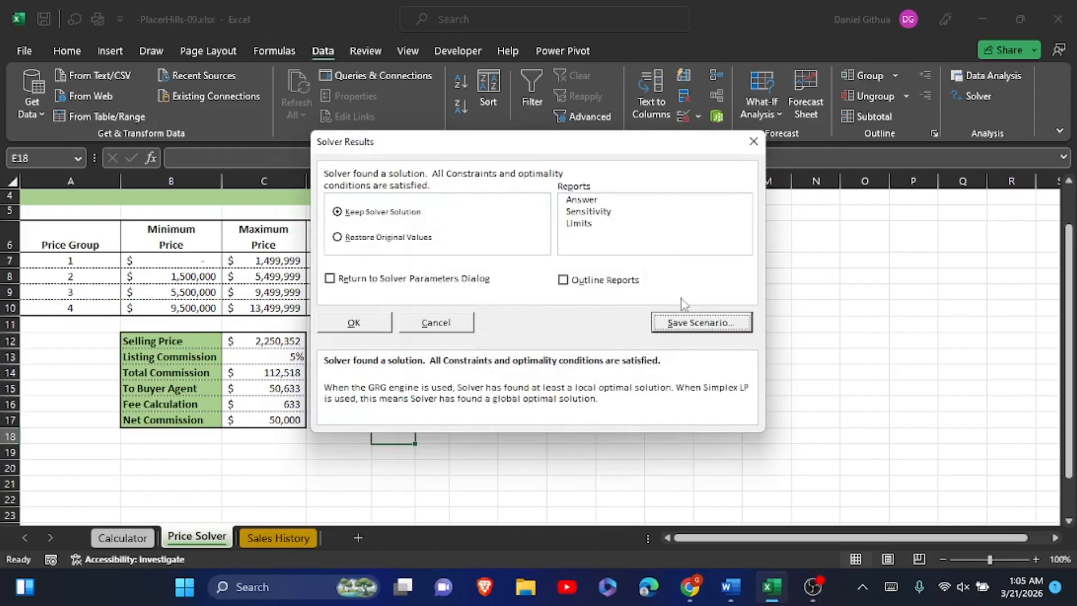
click(757, 147)
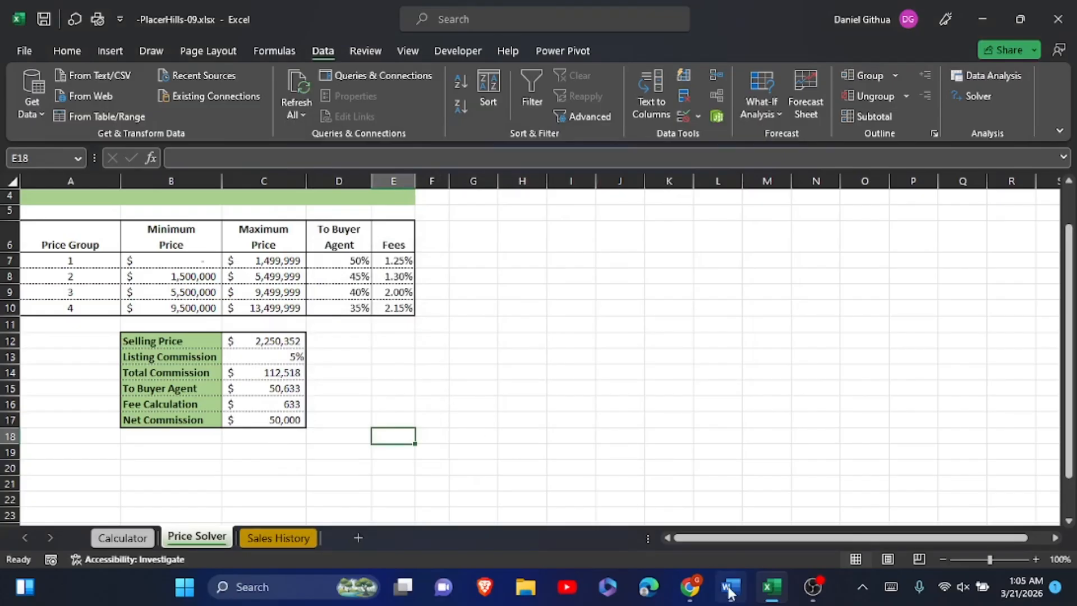
Step: Switch to the Word instructions and copy the scenario name $75,000 from step 6d
click(725, 539)
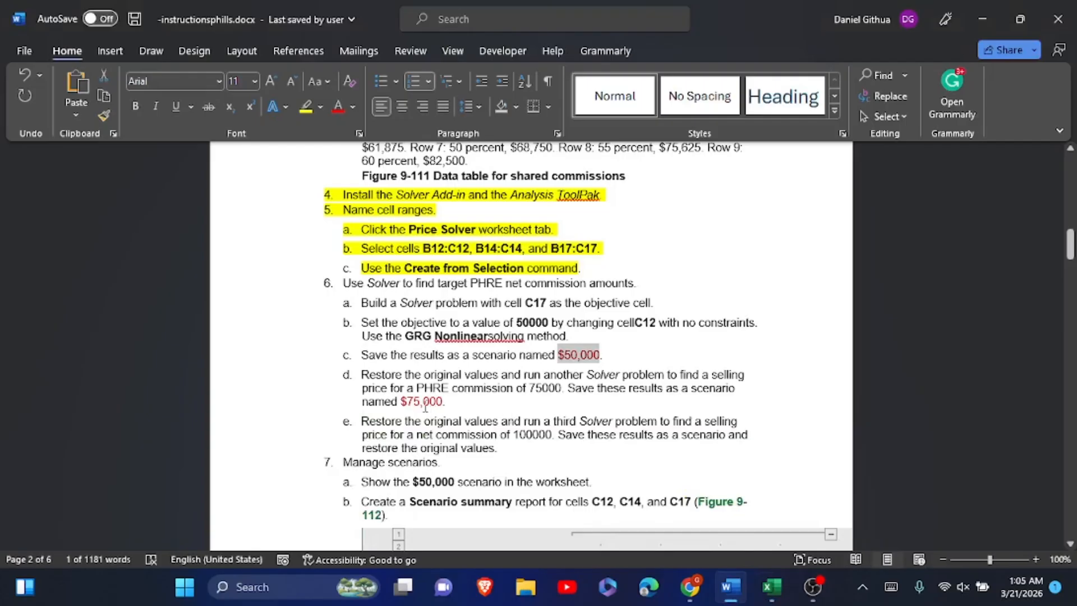
drag(402, 401, 436, 401)
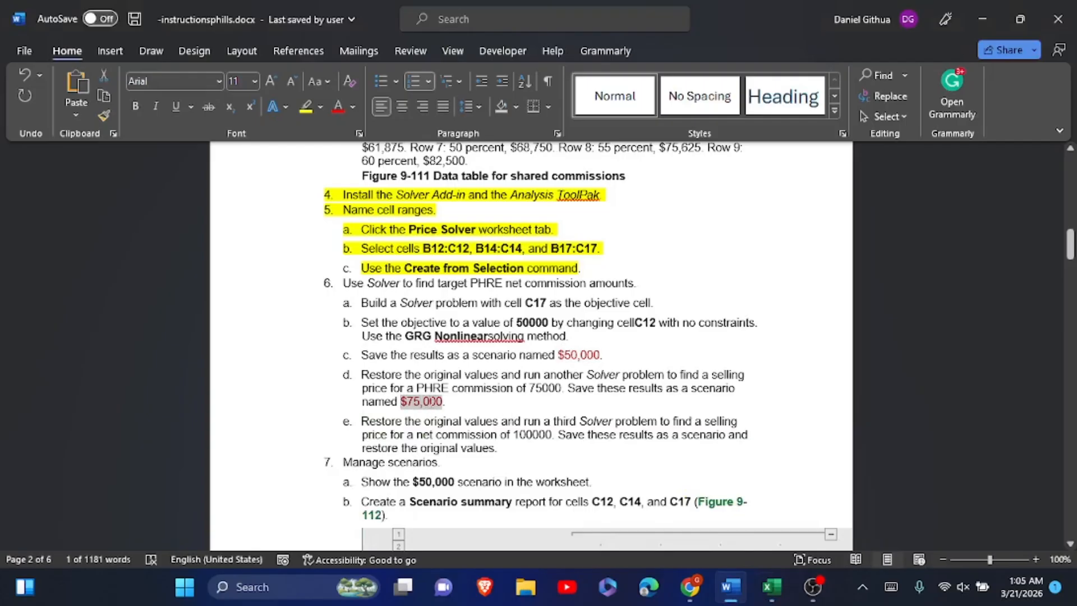
mouse_move(771, 587)
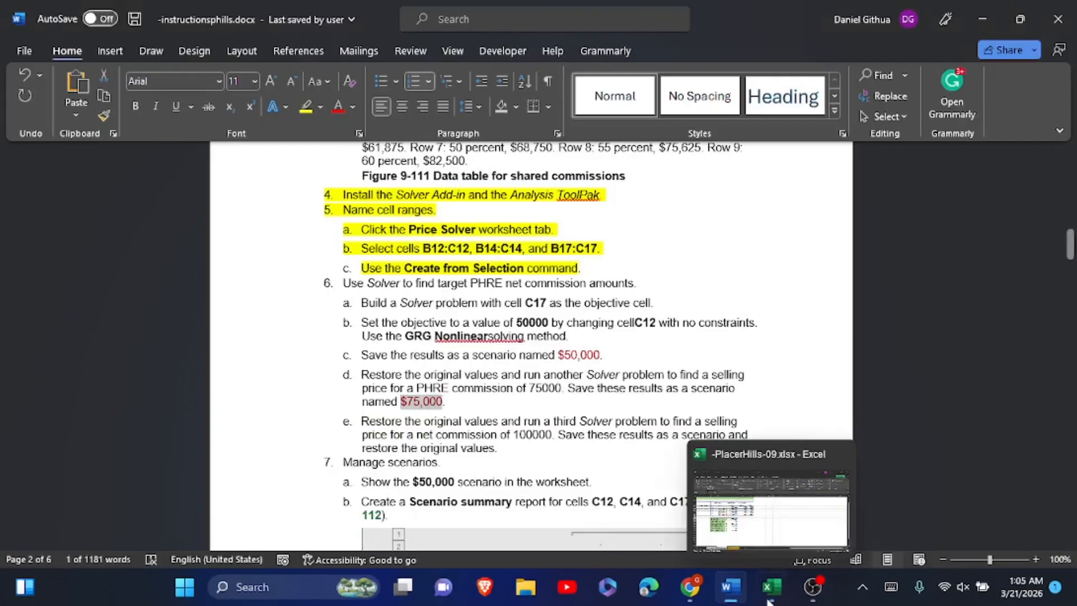
Step: Switch to the Excel workbook, reopen Solver on the Price Solver sheet and set the objective to cell C17
click(773, 525)
key(Return)
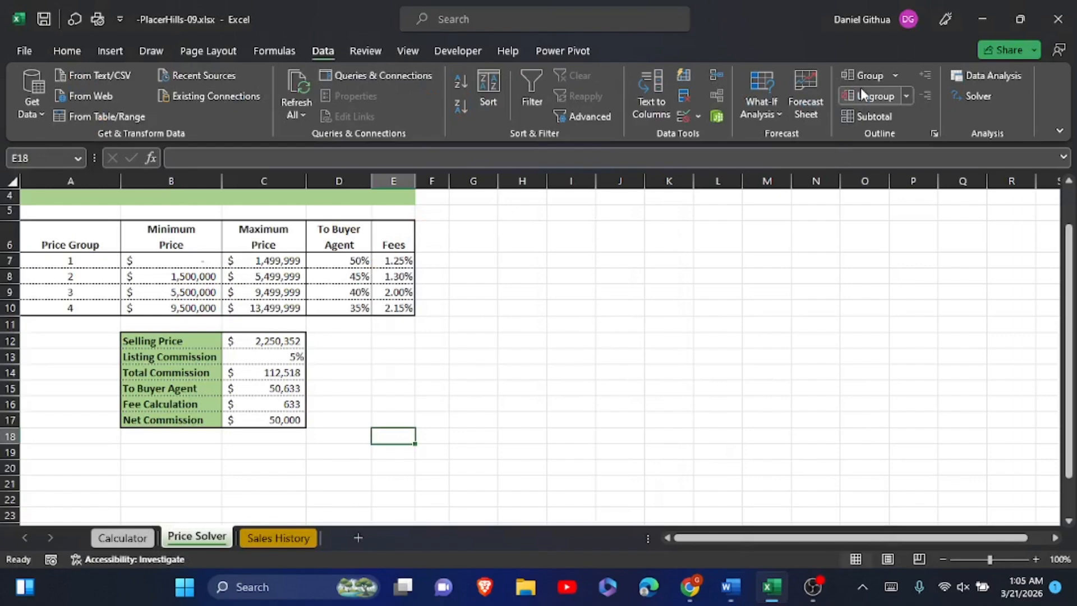
click(971, 94)
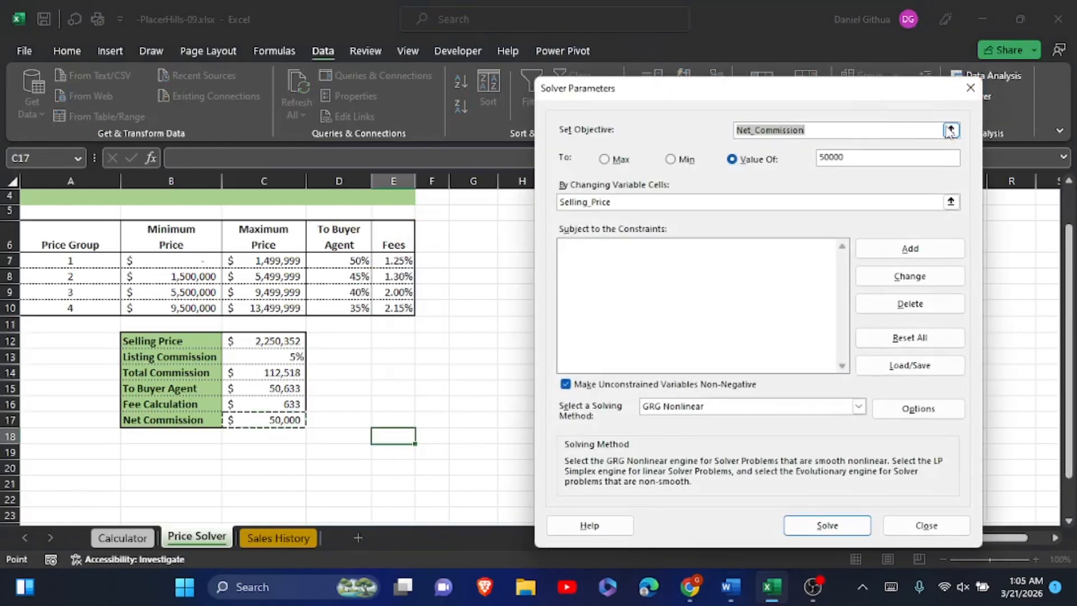
click(935, 139)
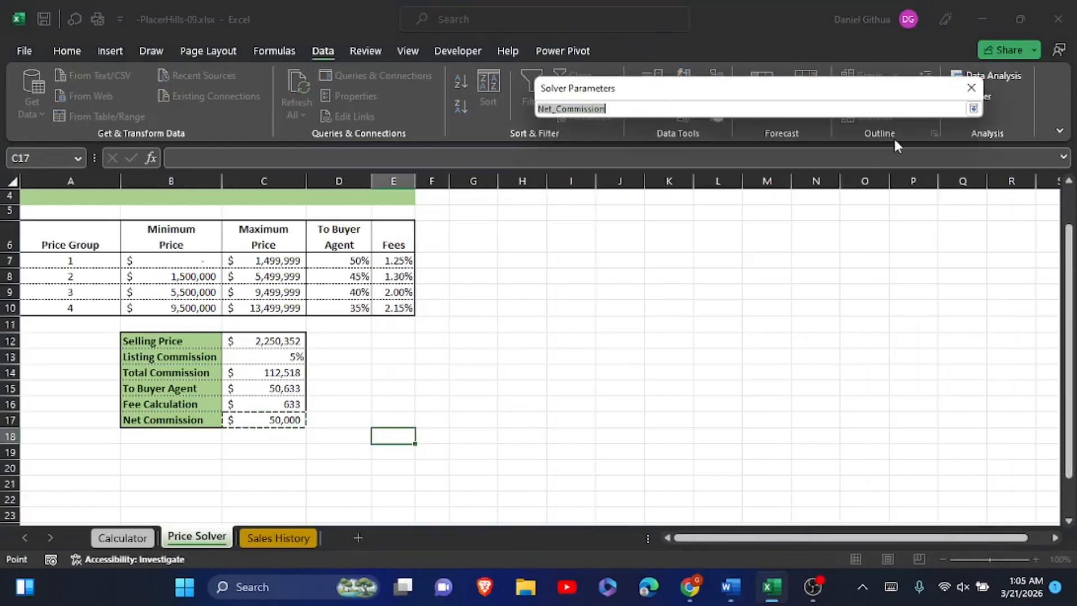
click(249, 419)
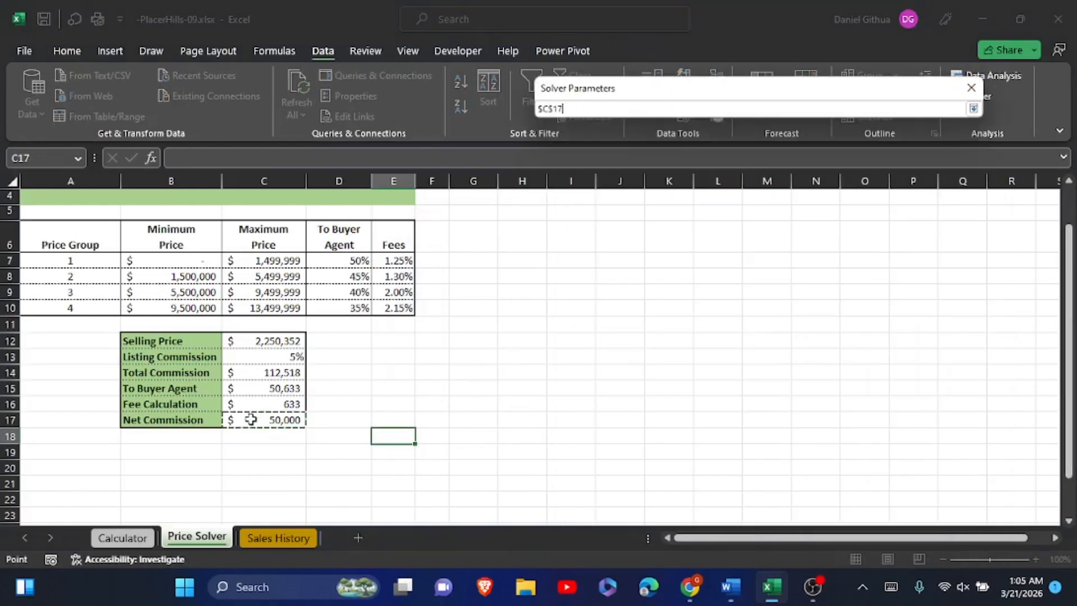
click(969, 114)
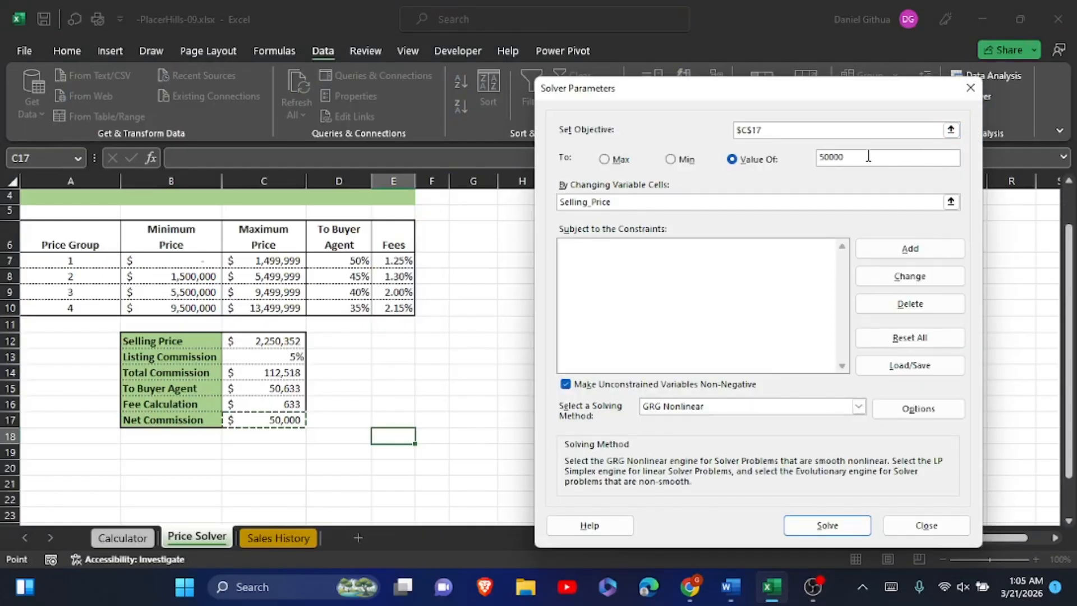
Step: Set the Solver target value to 75000 and select C12 as the changing variable cell
drag(829, 160, 820, 161)
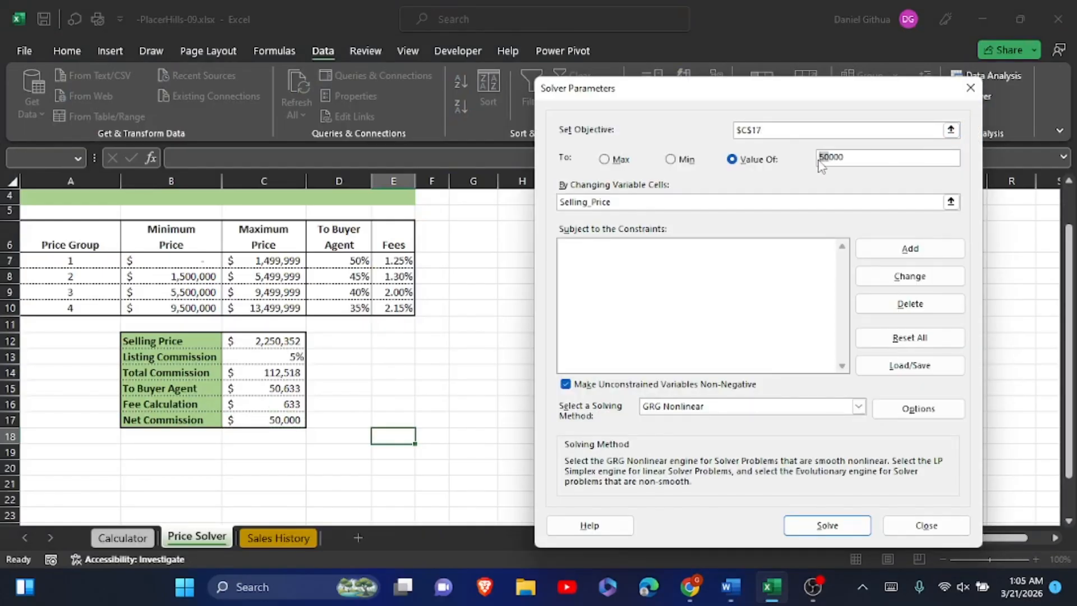
text(7)
click(951, 202)
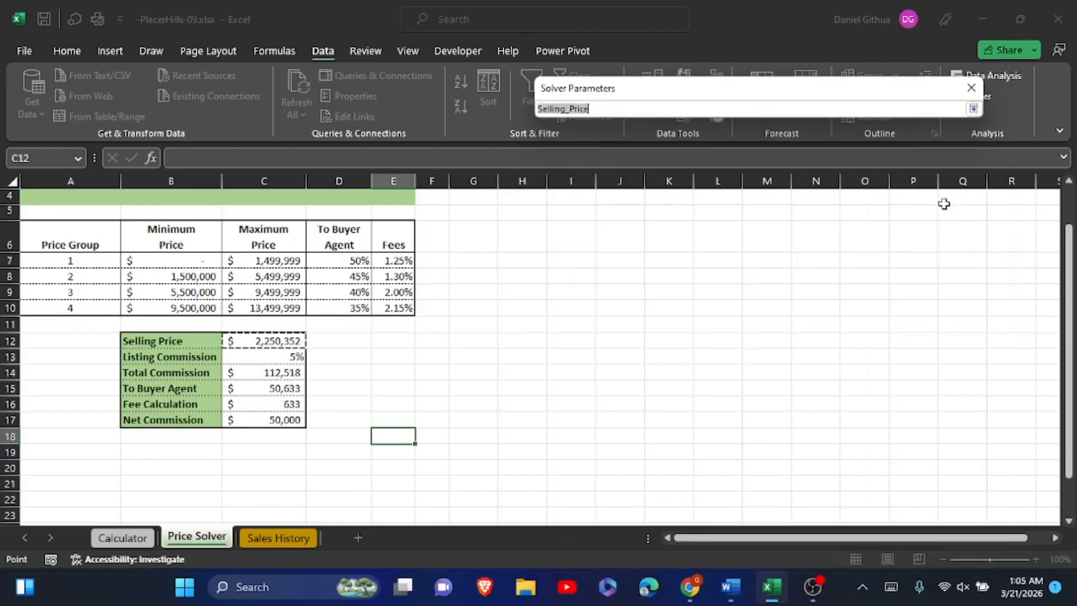
click(238, 343)
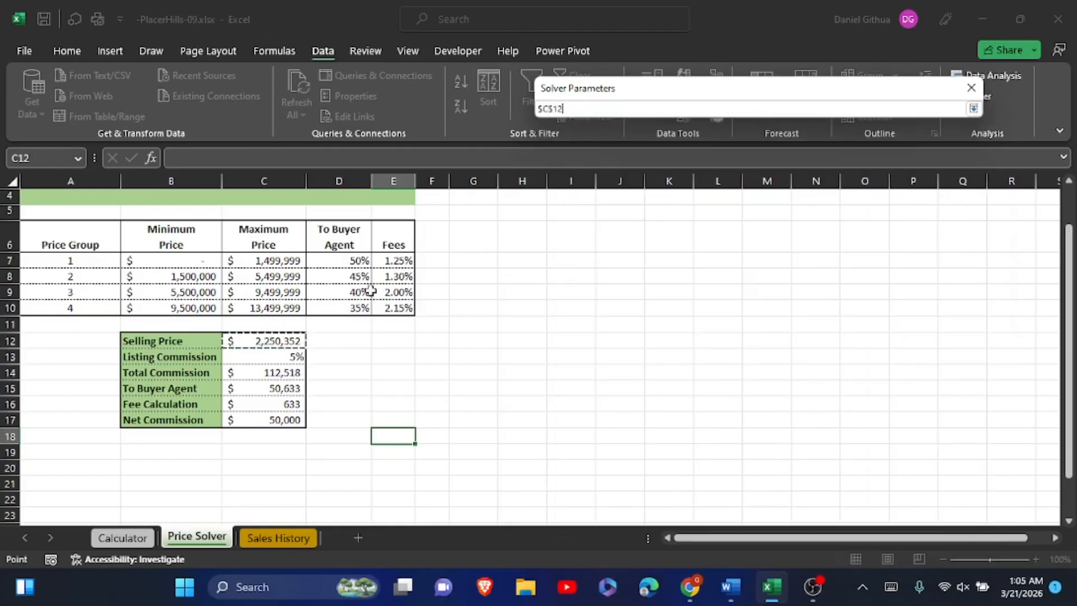
click(974, 109)
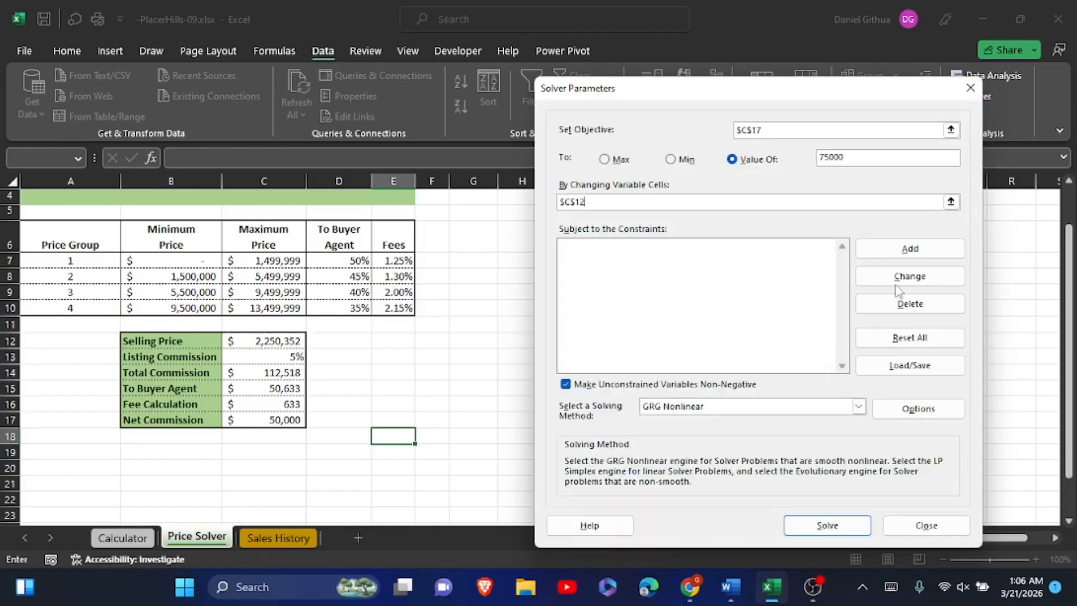
Step: Solve the problem, save the result as a scenario named $75,000, and close the Solver results without keeping the solution
click(825, 524)
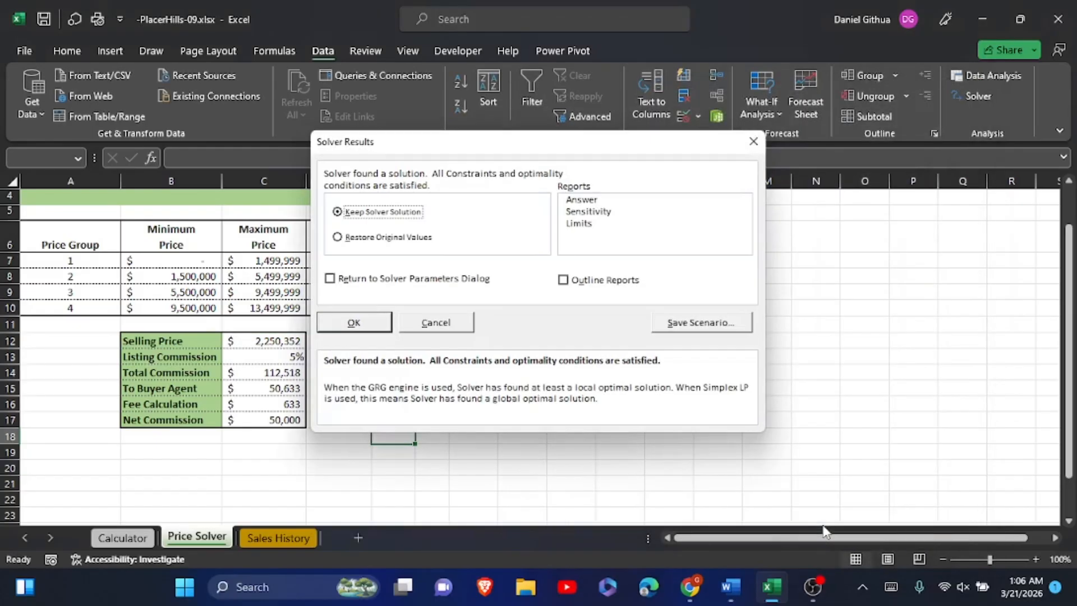
click(679, 322)
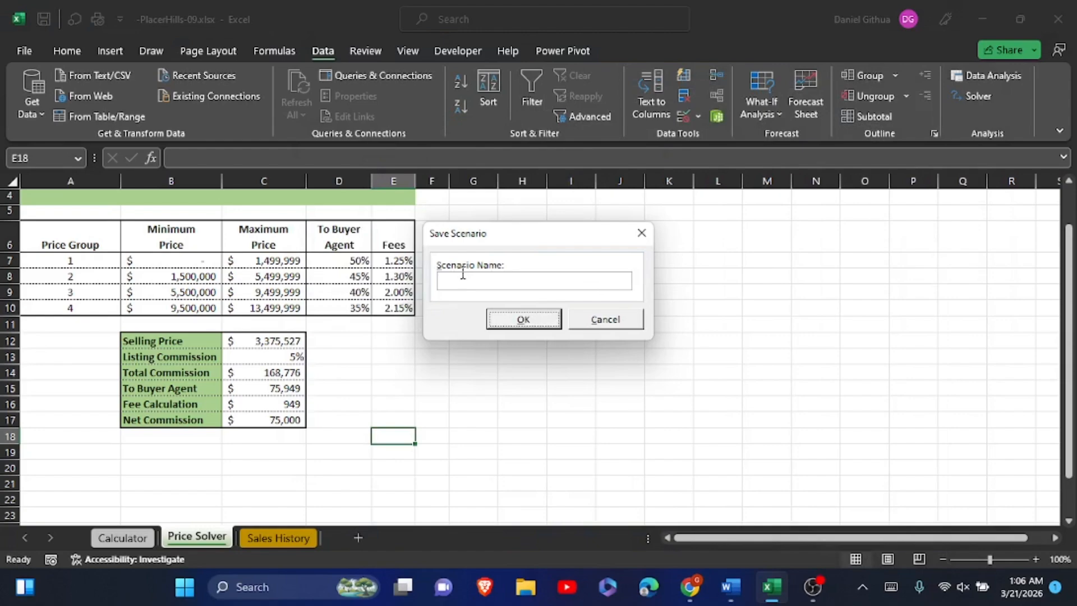
click(456, 282)
text($75,000)
click(523, 321)
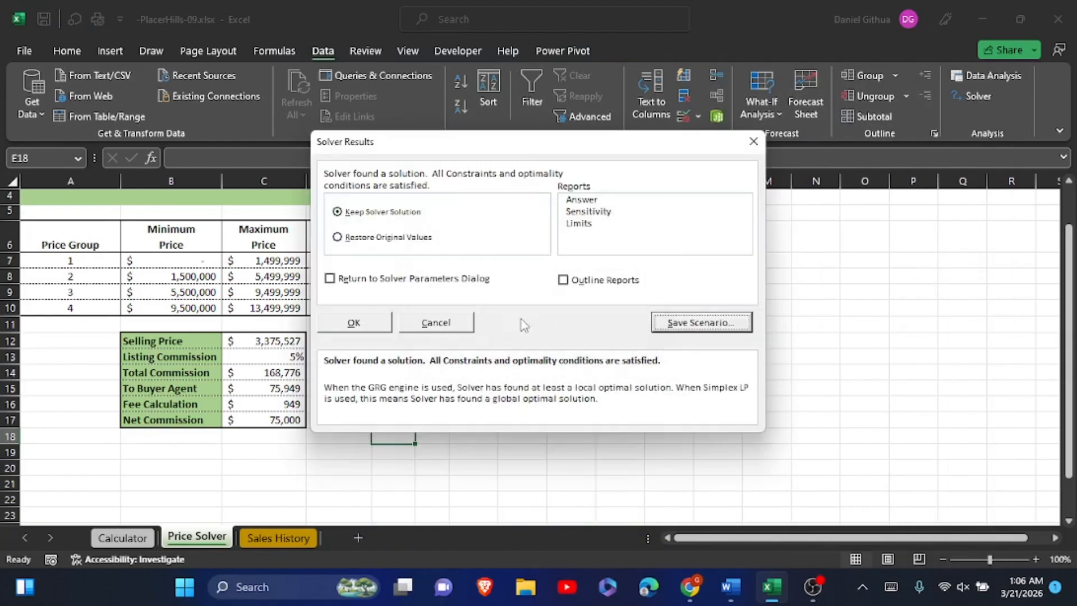
click(751, 144)
Step: Switch to the Word instructions and copy the net commission value 100000 from step 6e
mouse_move(733, 585)
click(746, 554)
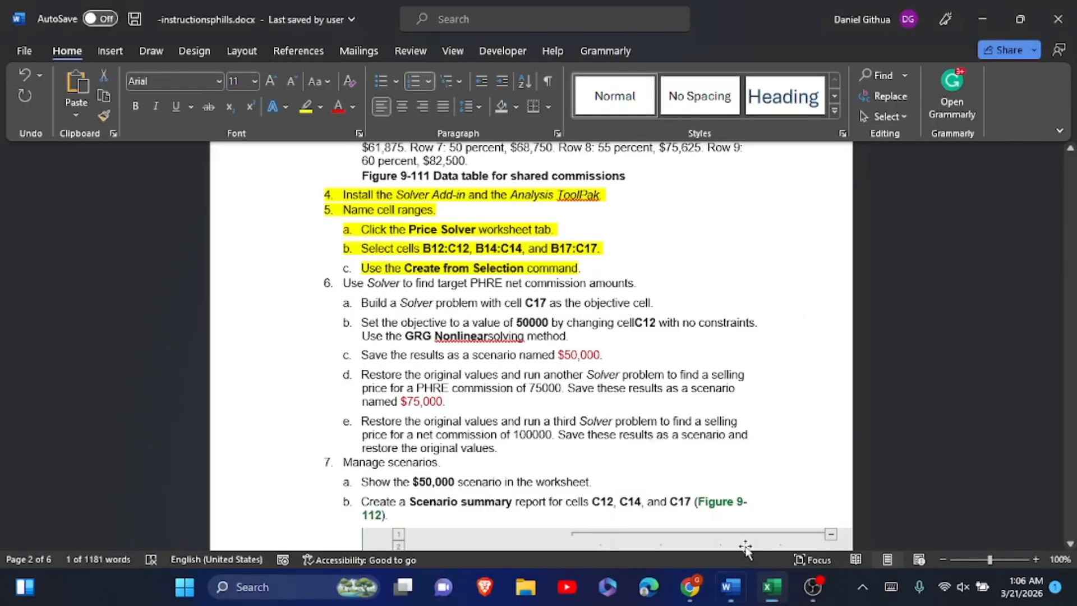
scroll(743, 546, down, 2)
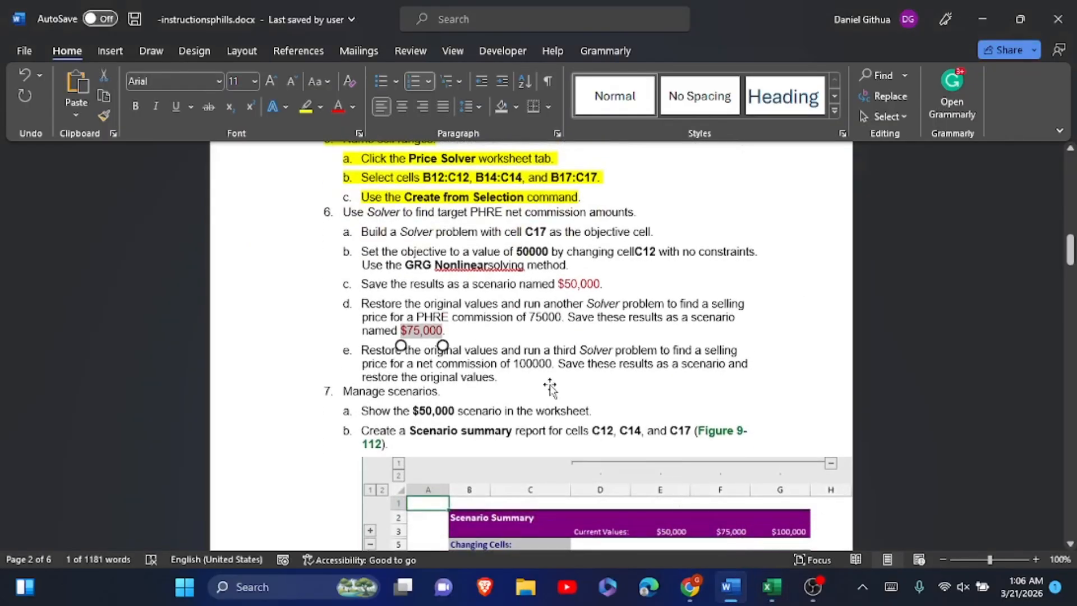
click(516, 364)
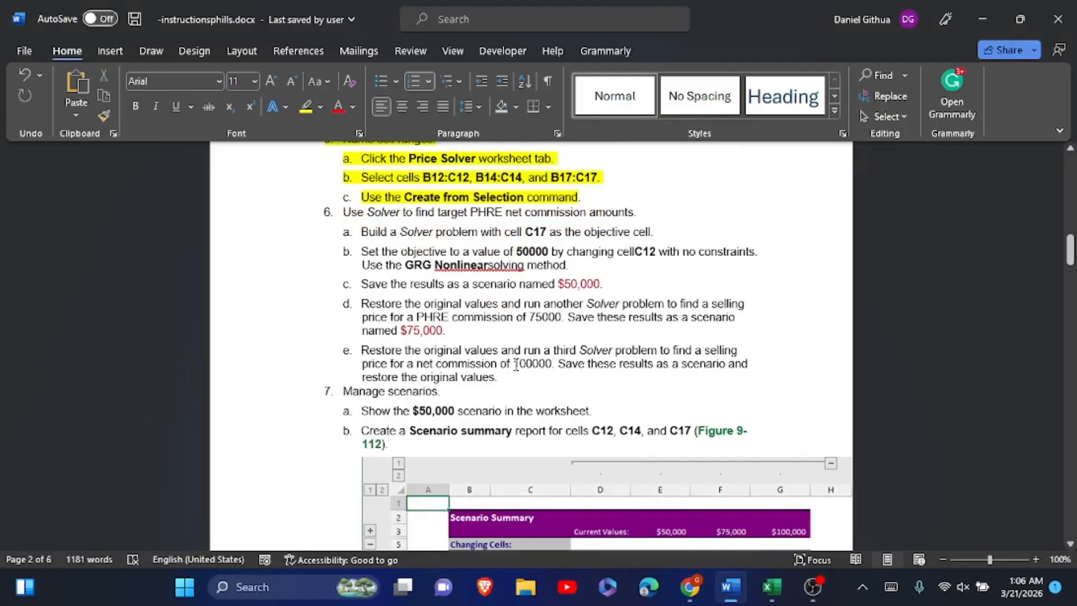
drag(516, 364, 550, 369)
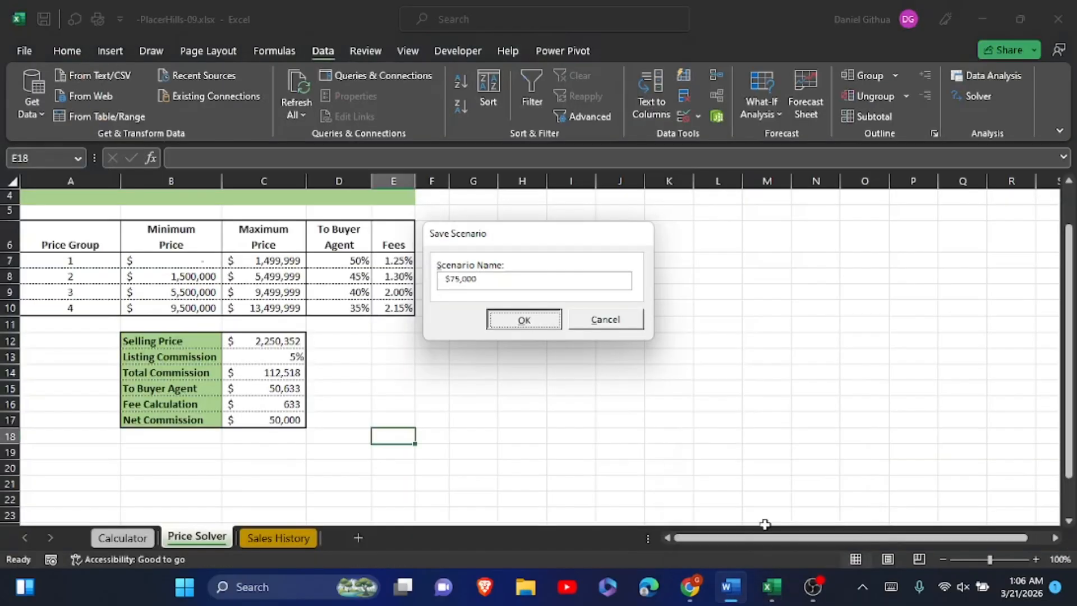
Step: Return to the Excel workbook, open Solver again and select cell C17 as the objective
click(772, 587)
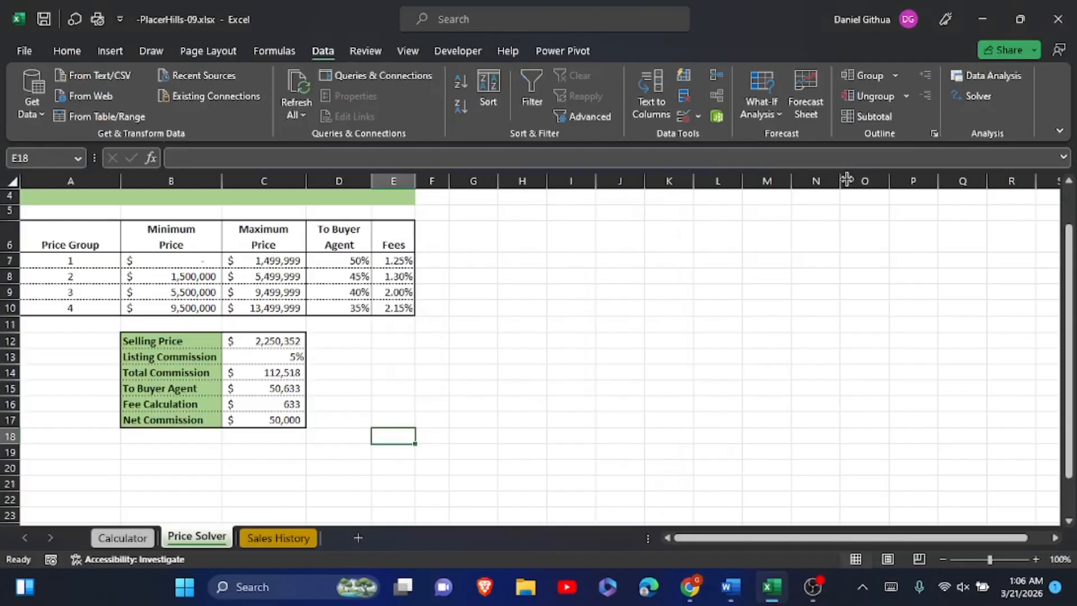
click(957, 96)
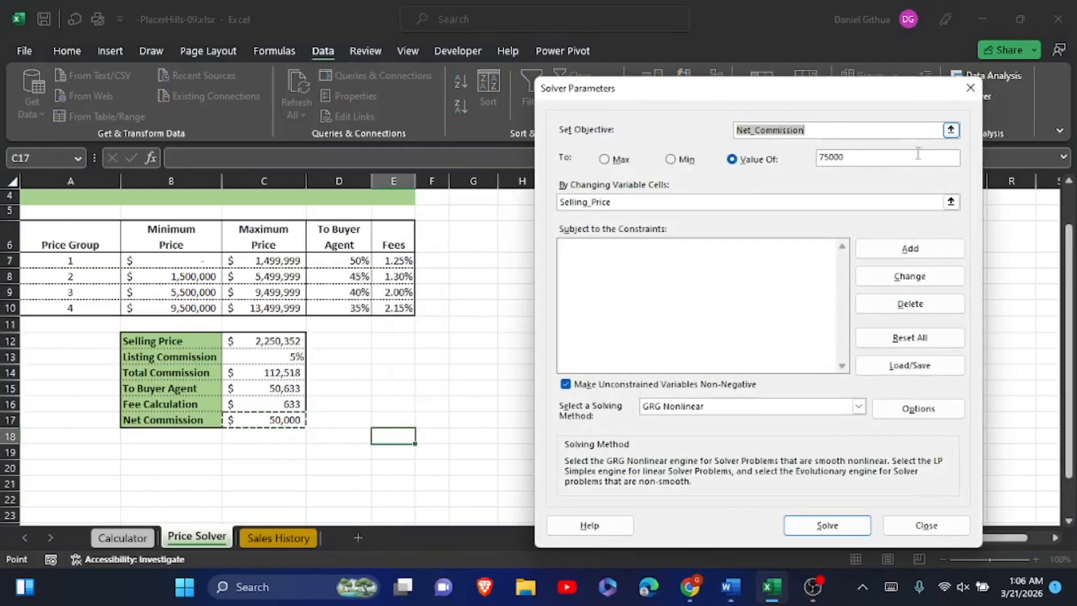
click(951, 130)
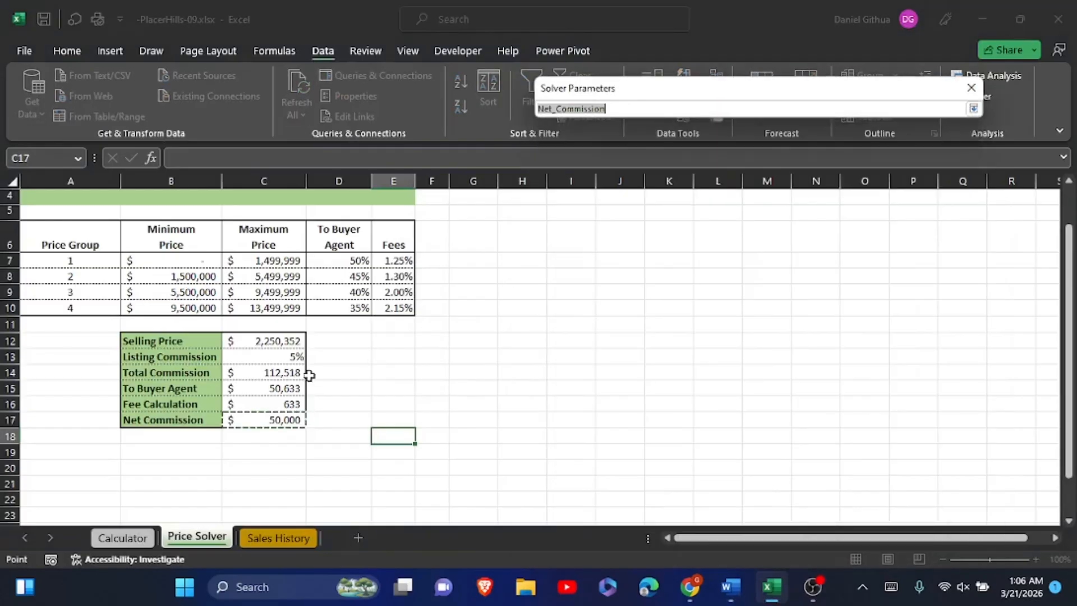
click(273, 419)
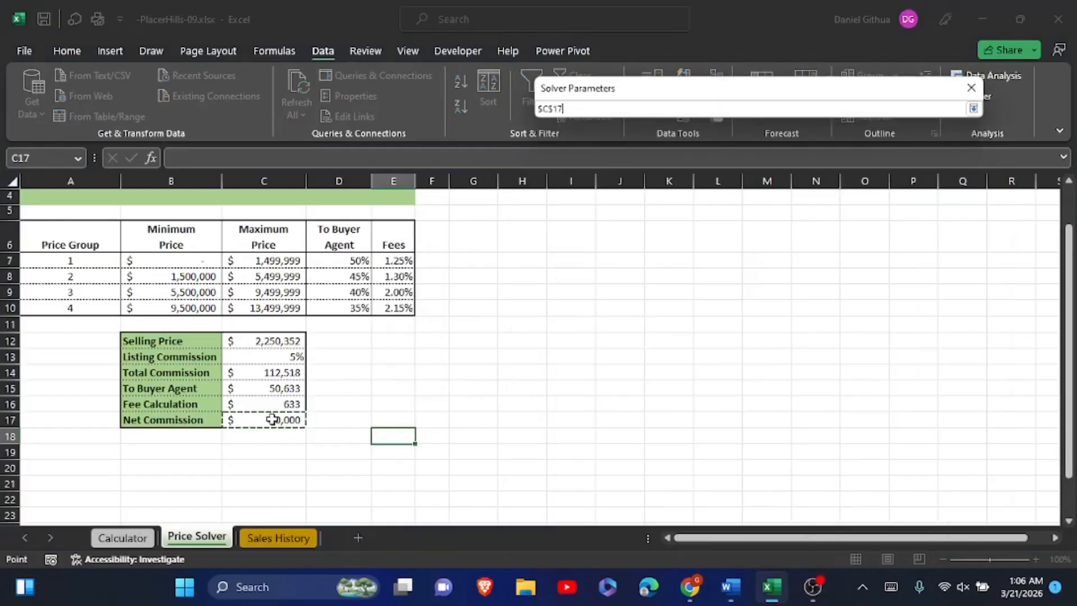
click(973, 109)
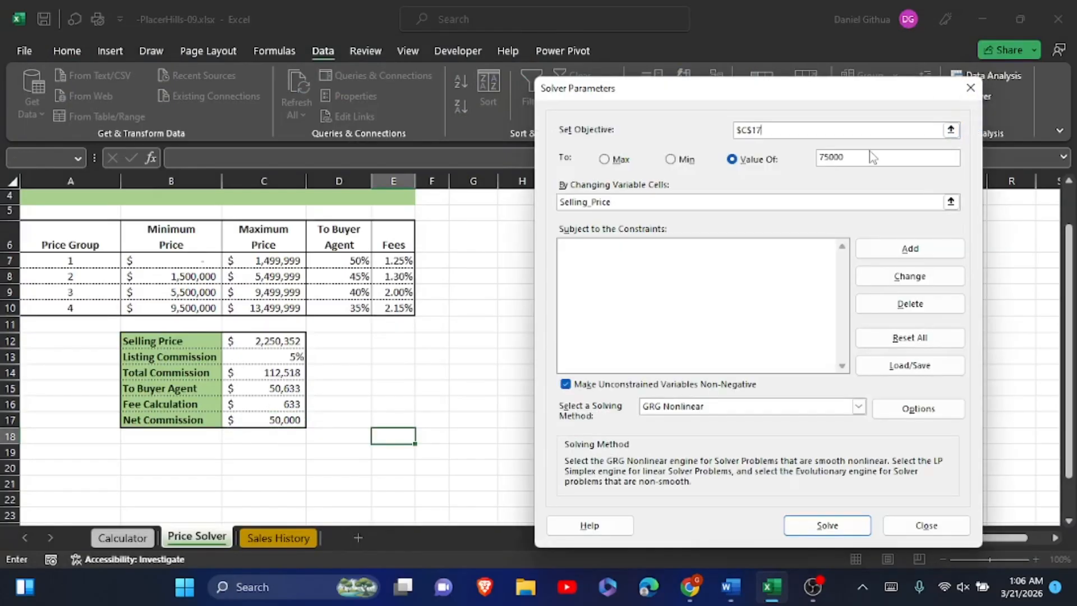
Step: Set the Solver target value to 100000 with C12 as the changing variable cell
click(819, 159)
text(1)
click(891, 586)
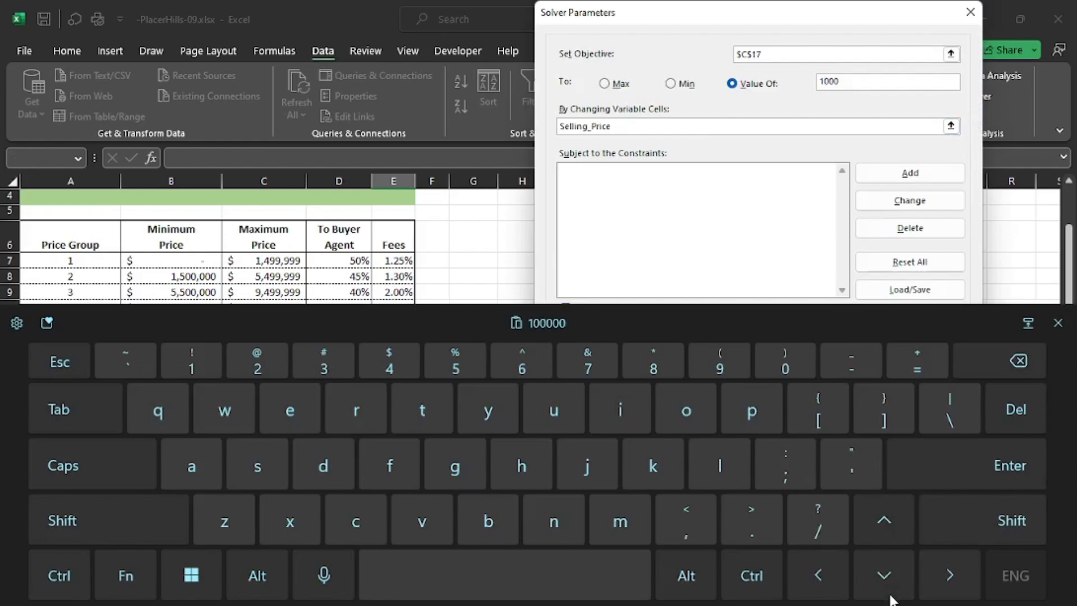
text(00)
click(890, 597)
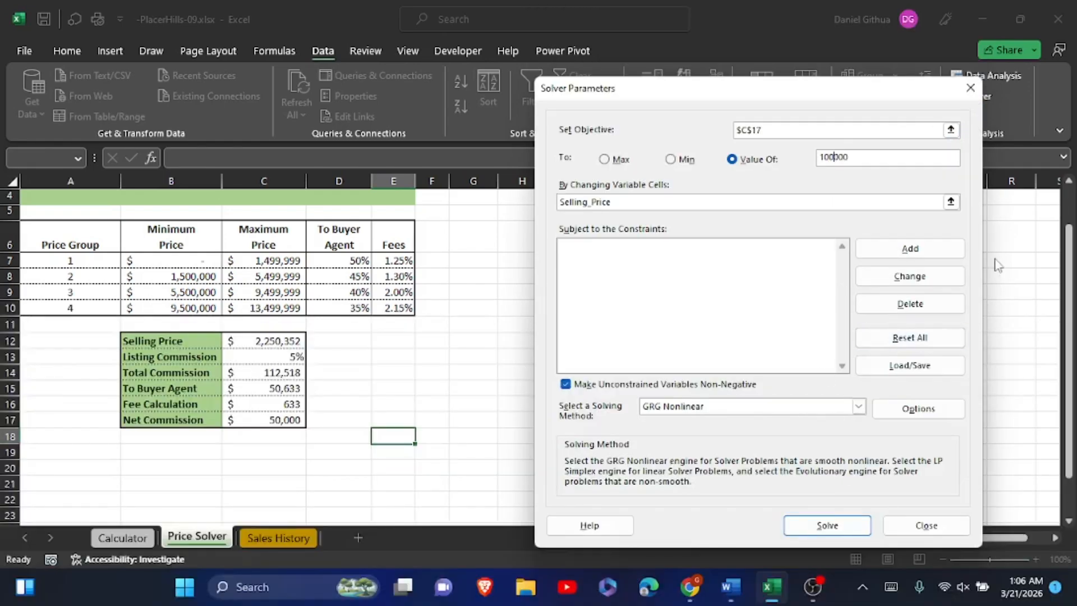
click(950, 202)
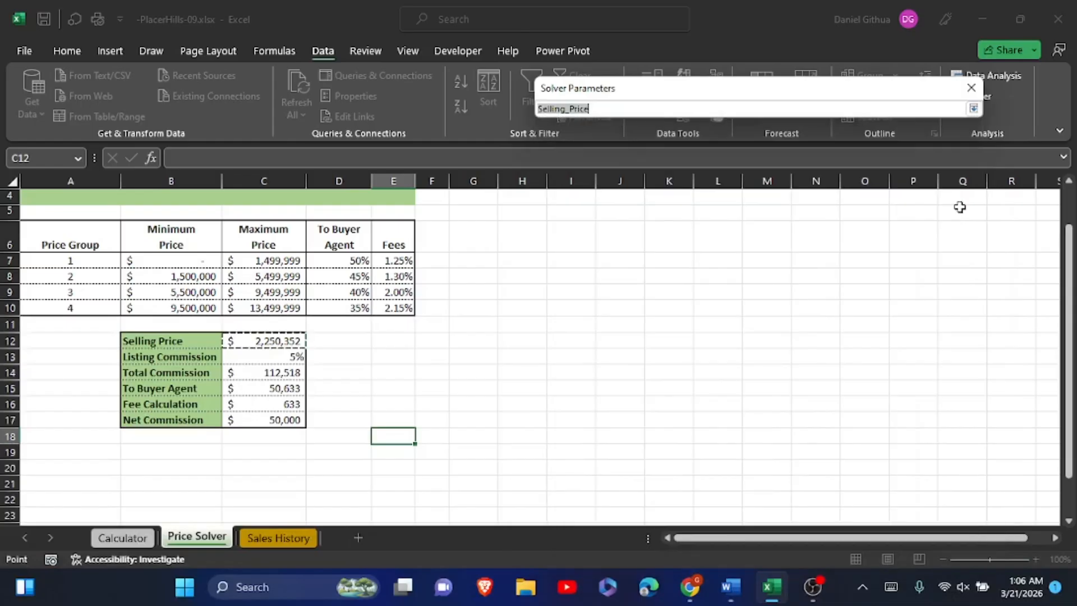
click(268, 343)
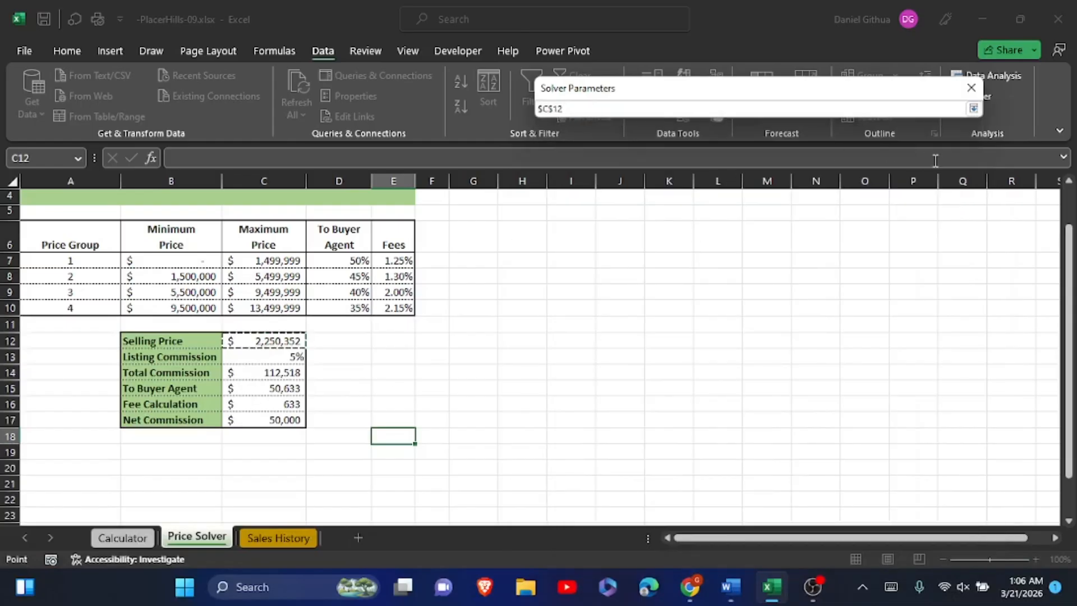
click(973, 109)
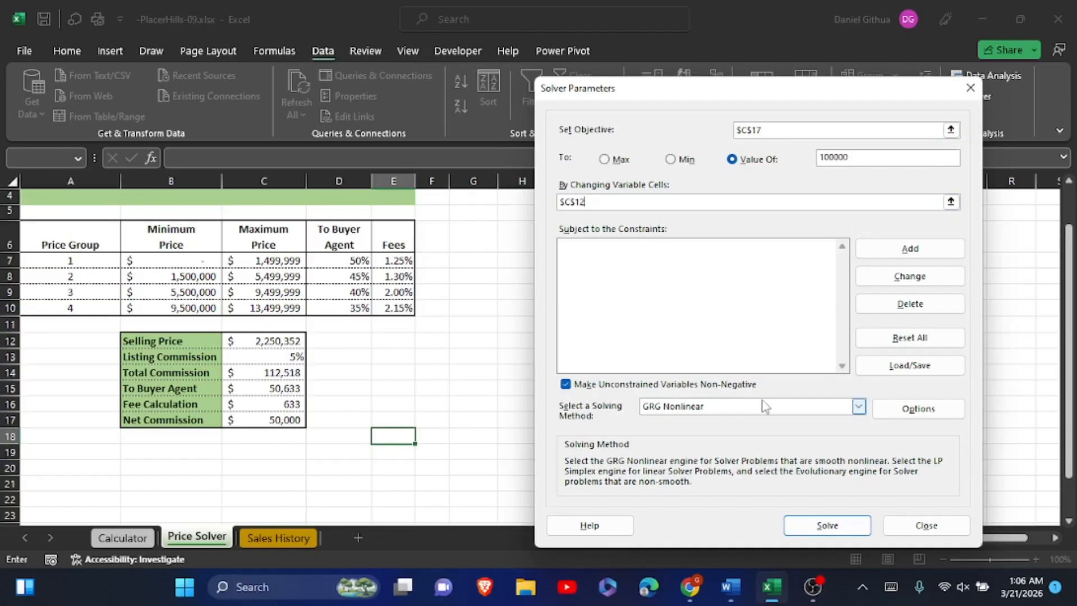
Step: Solve the problem, save the result as a scenario for the 100000 net commission, and close the Solver results without keeping the solution
click(810, 522)
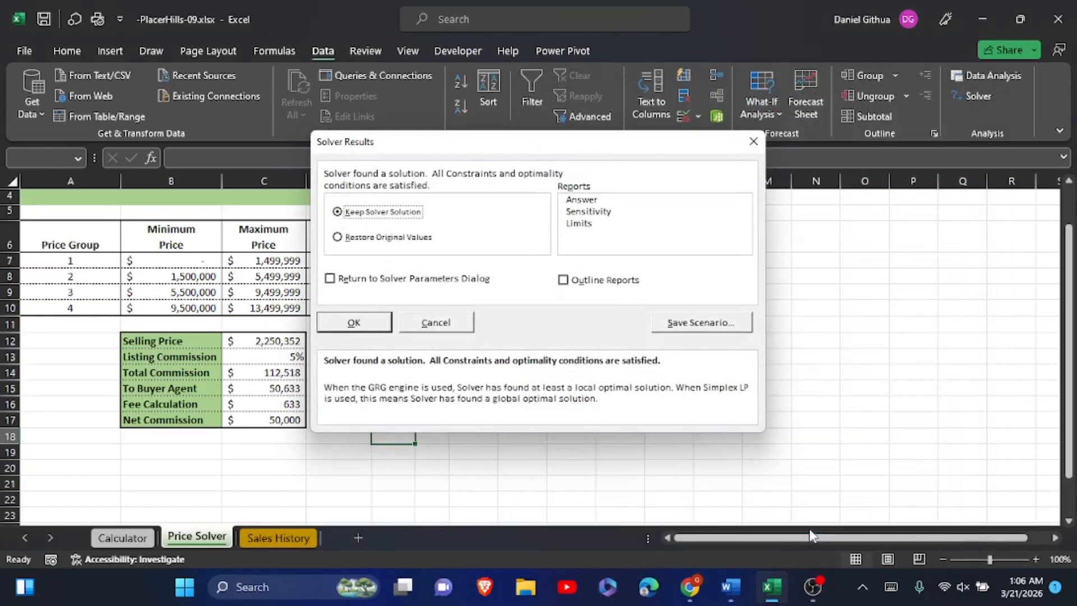
click(695, 323)
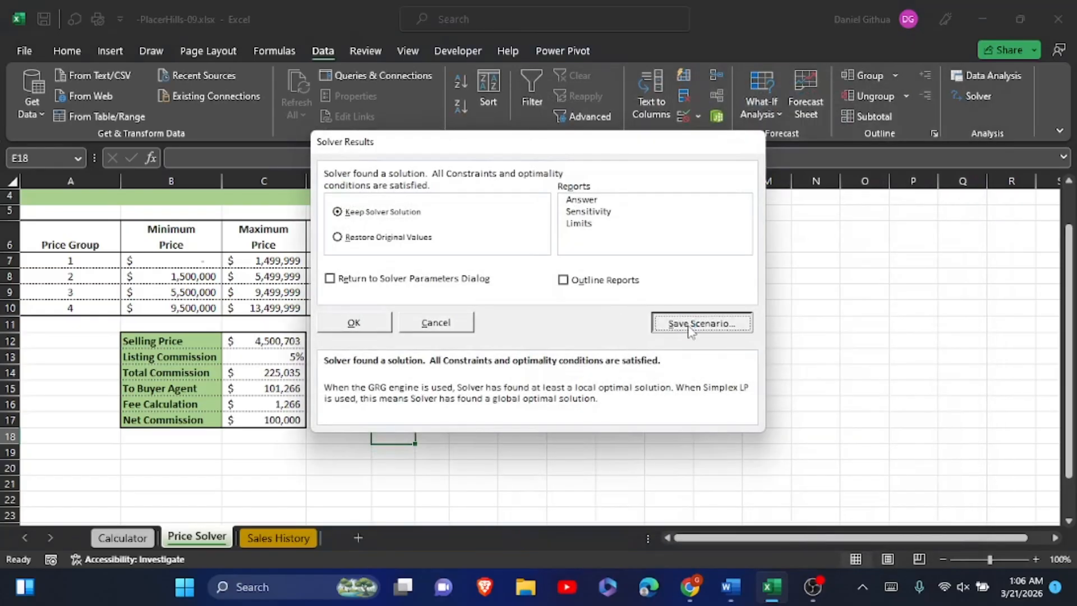
click(492, 284)
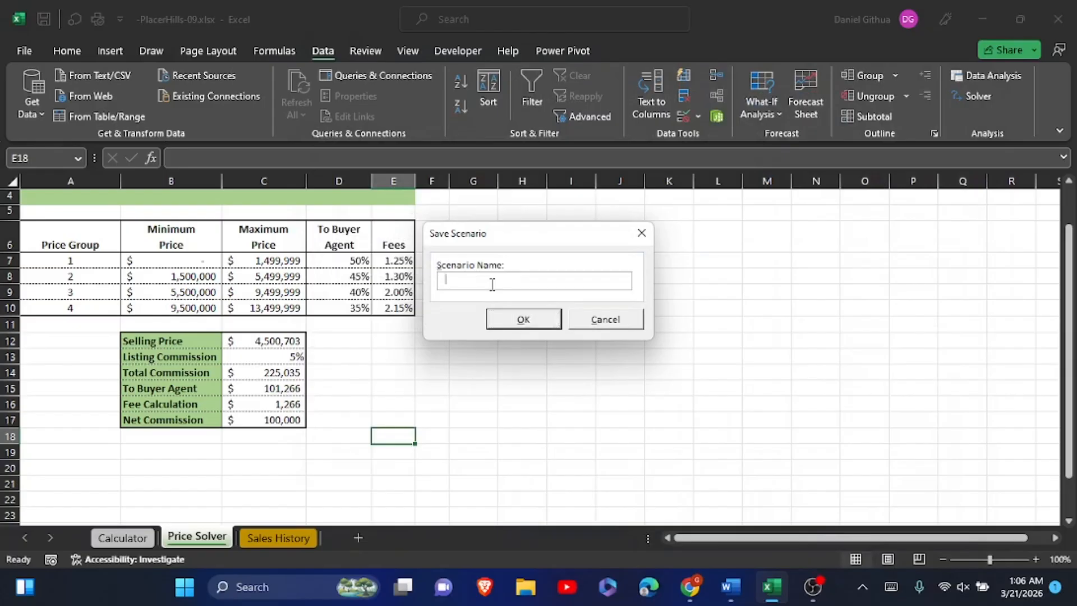
text($1000000)
click(517, 320)
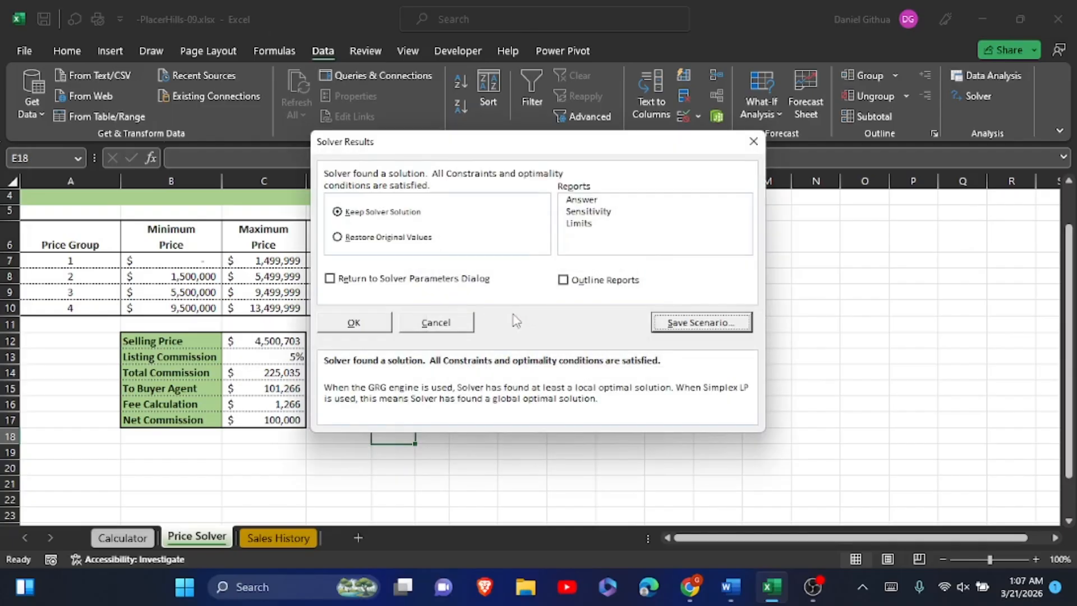
click(753, 142)
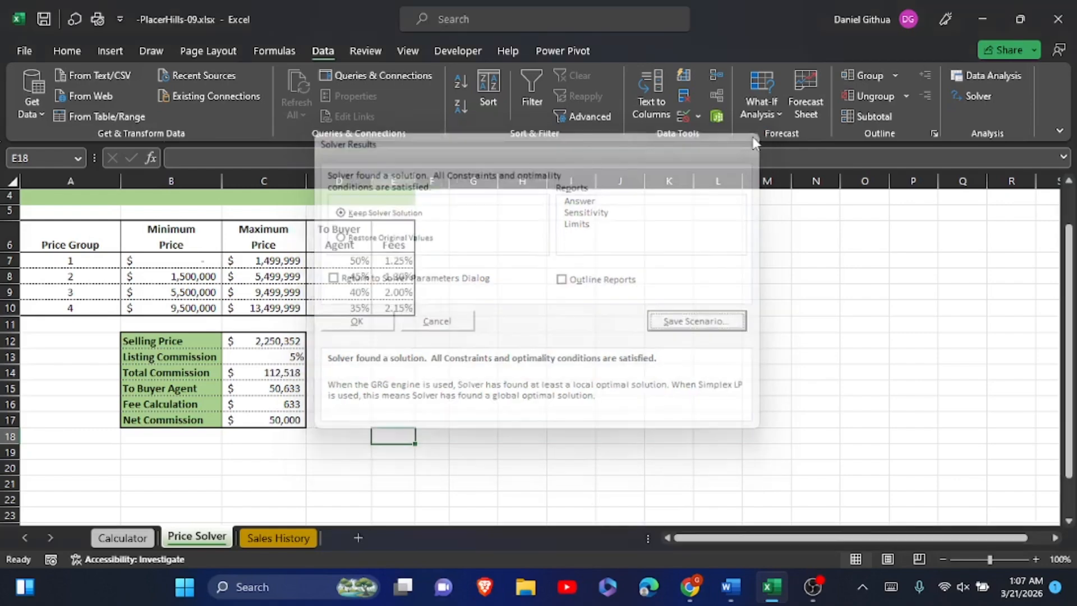
Step: Switch to the Word instructions and highlight all of step 6, including substeps a to e, in yellow
key(alt+Tab)
scroll(755, 144, down, 1)
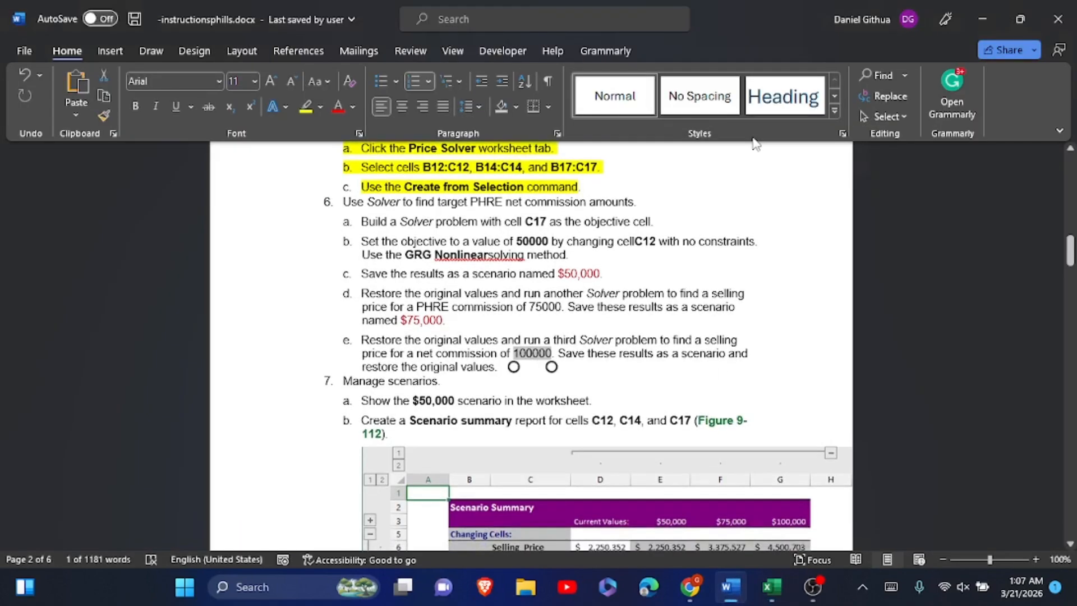
drag(346, 202, 501, 369)
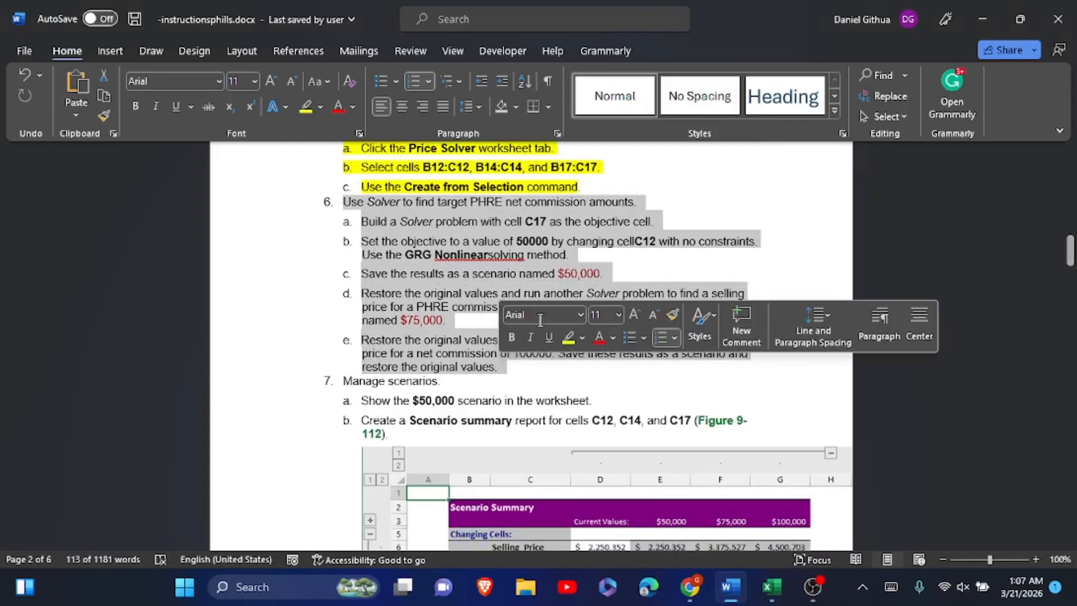
click(568, 338)
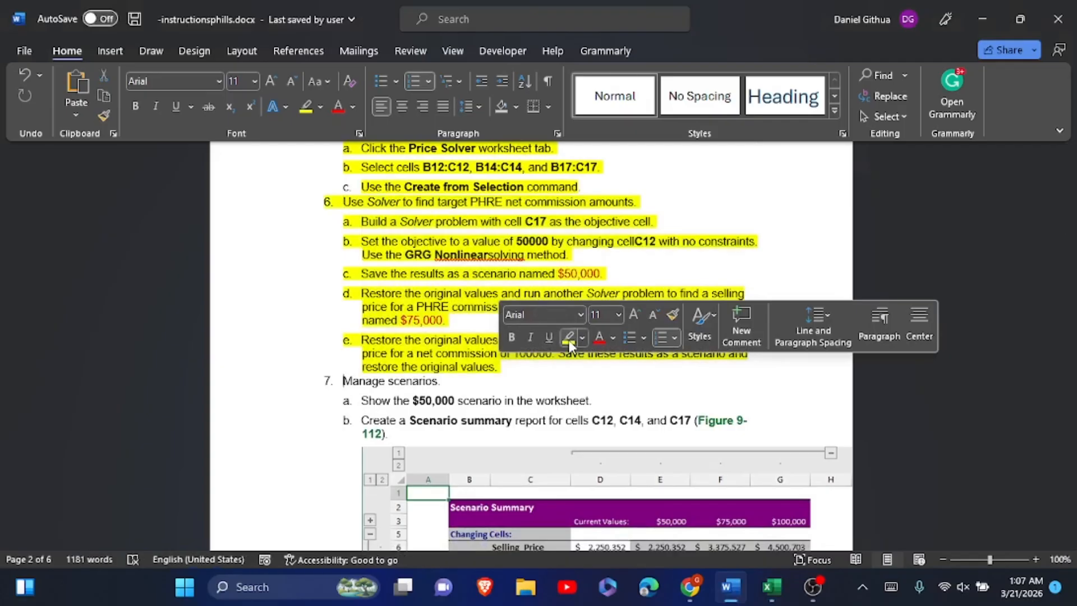
click(538, 438)
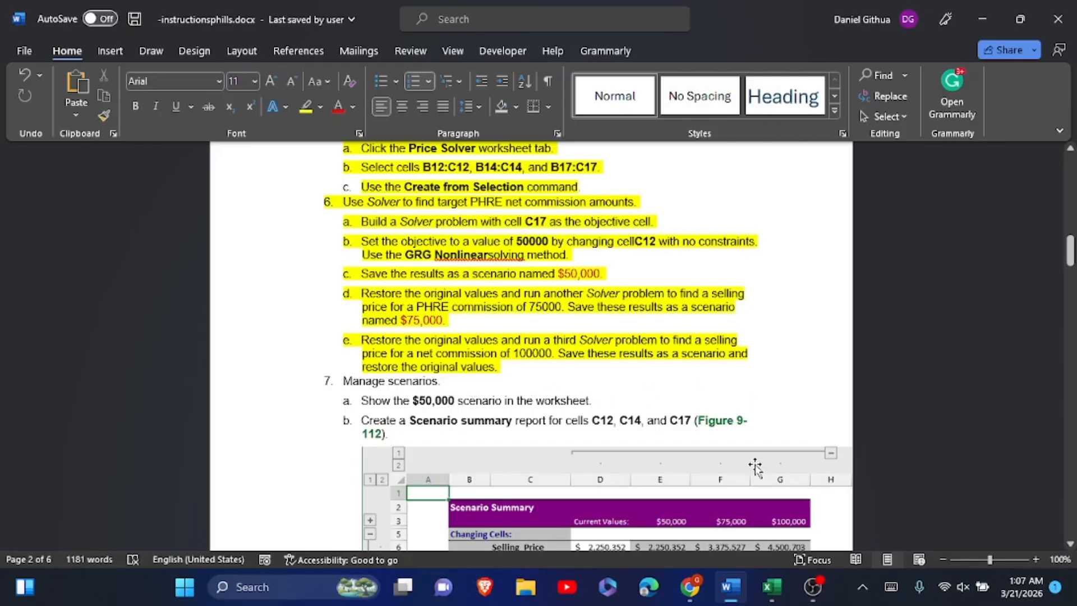
Step: Switch from the Word instructions to the PlacerHills-09 Excel workbook
click(770, 585)
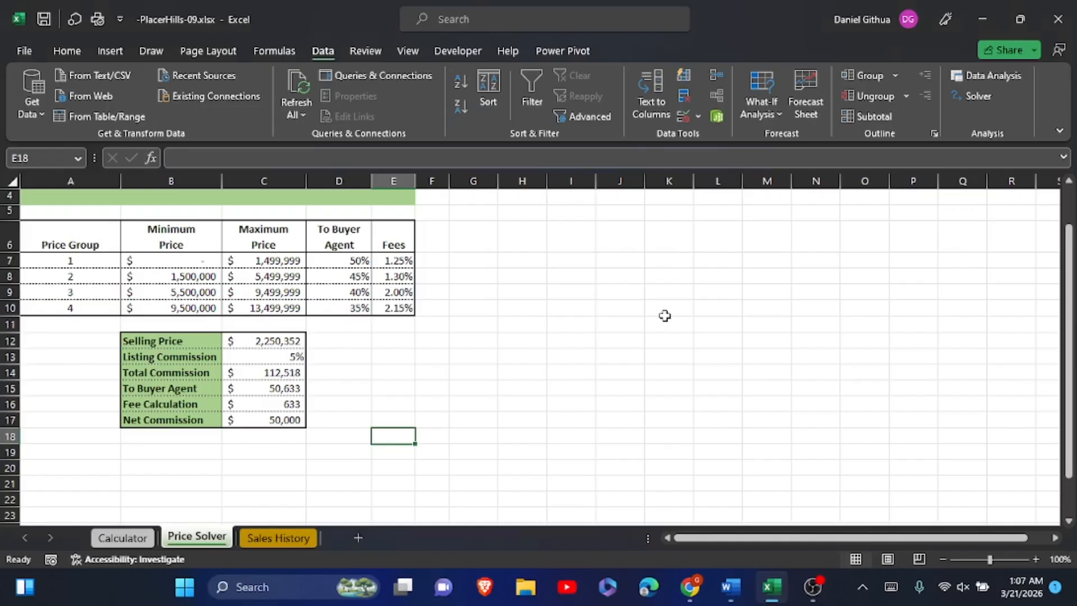
click(972, 99)
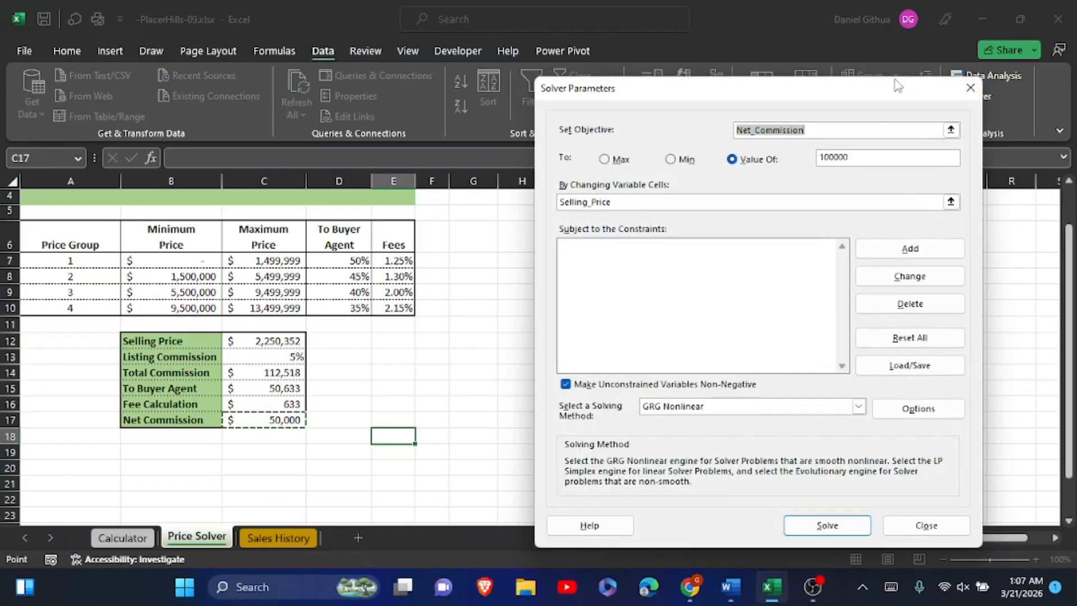
click(966, 88)
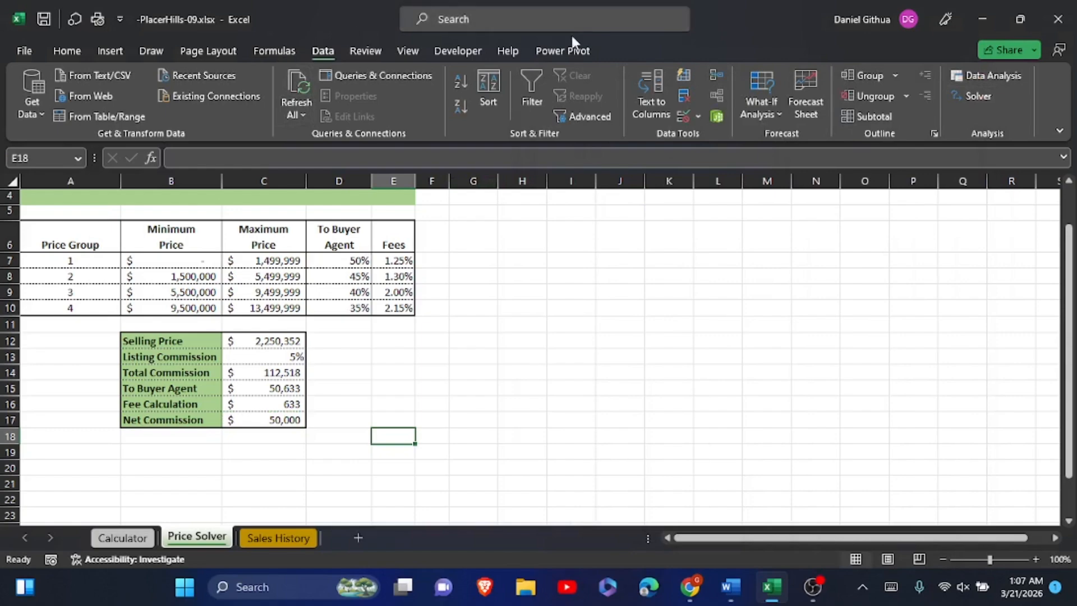
click(775, 118)
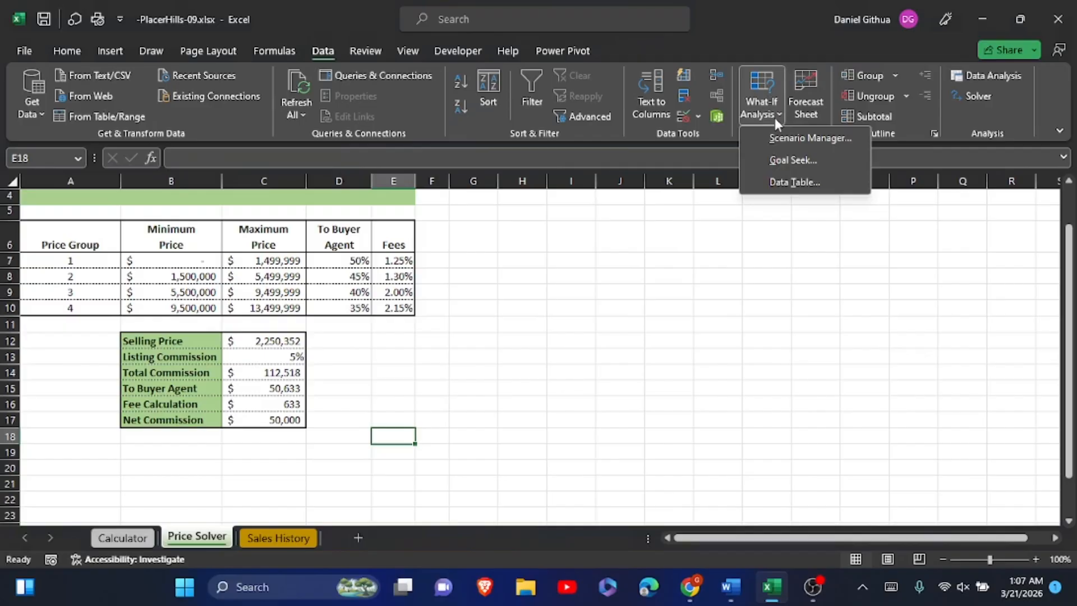
click(750, 244)
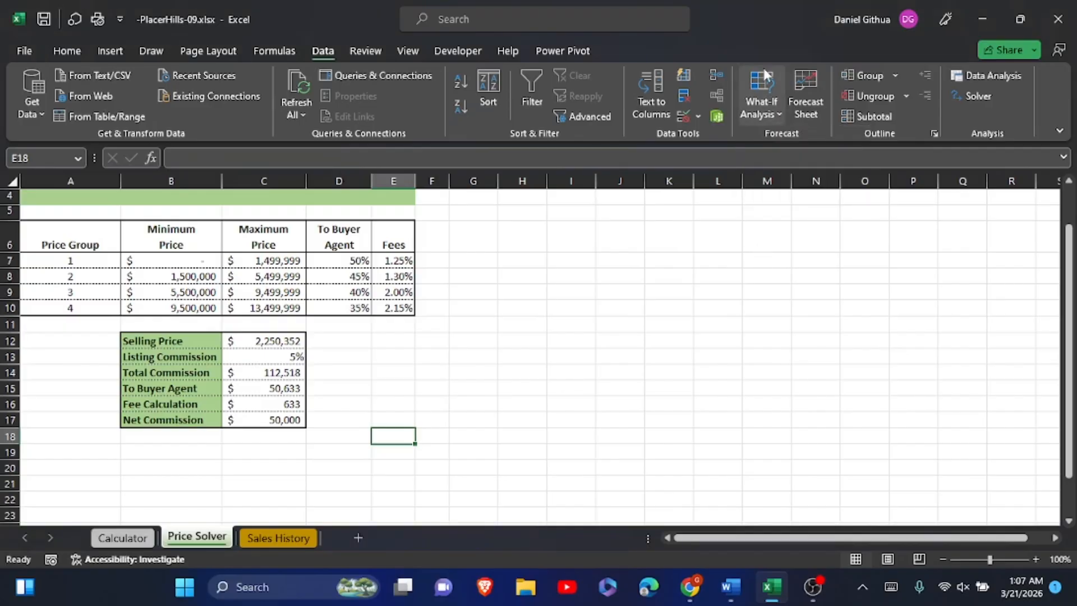
Step: Open Scenario Manager and show the $50,000 scenario in the Price Solver worksheet
click(772, 107)
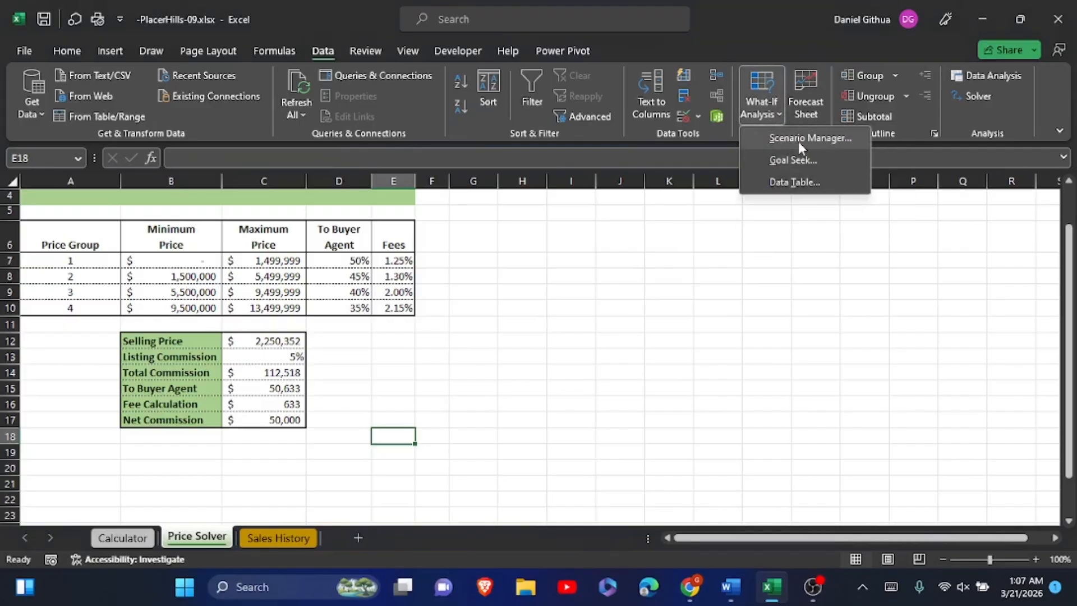
click(798, 141)
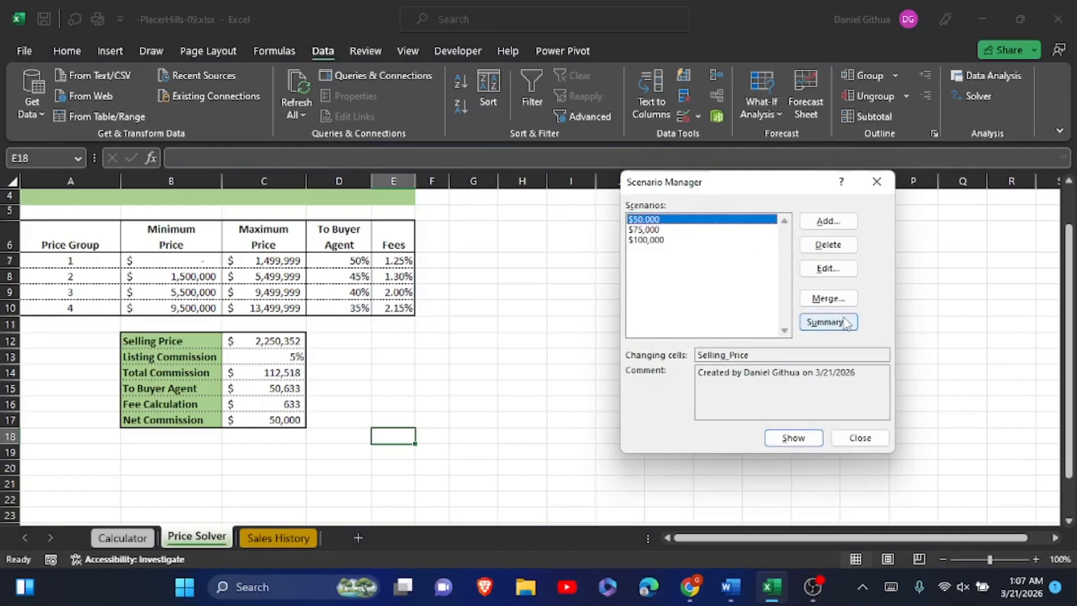
click(799, 438)
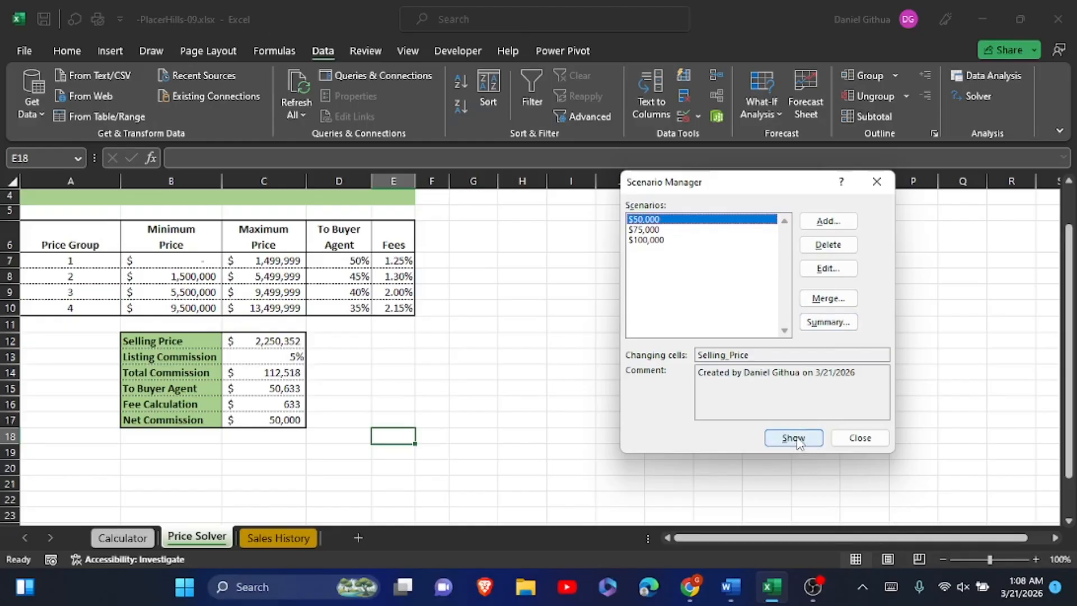
Step: Show the $75,000 and $100,000 scenarios in turn, and return the worksheet to the $50,000 scenario
click(671, 231)
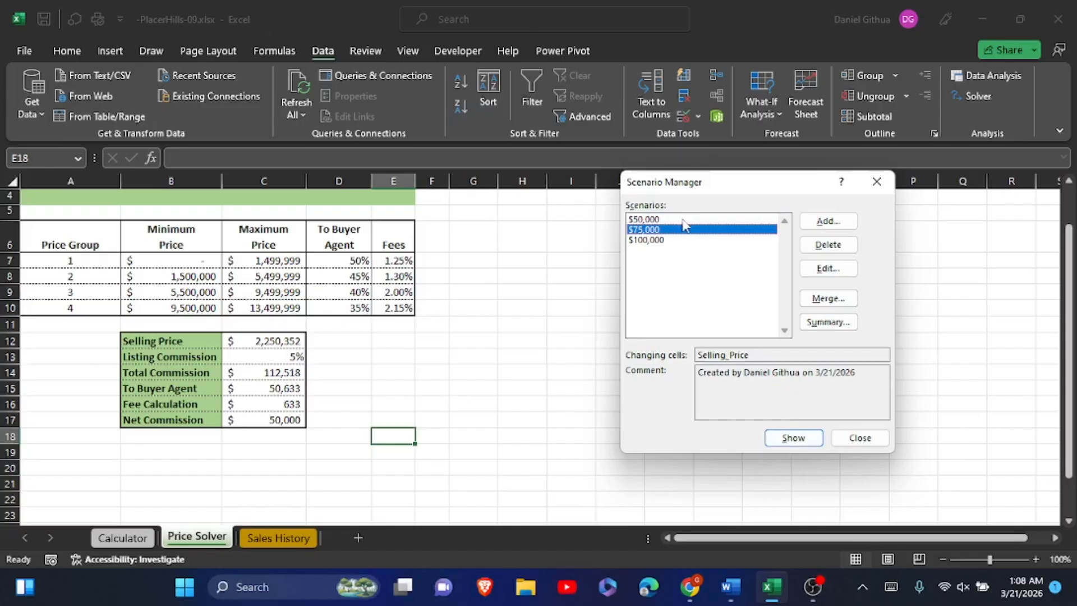
click(684, 220)
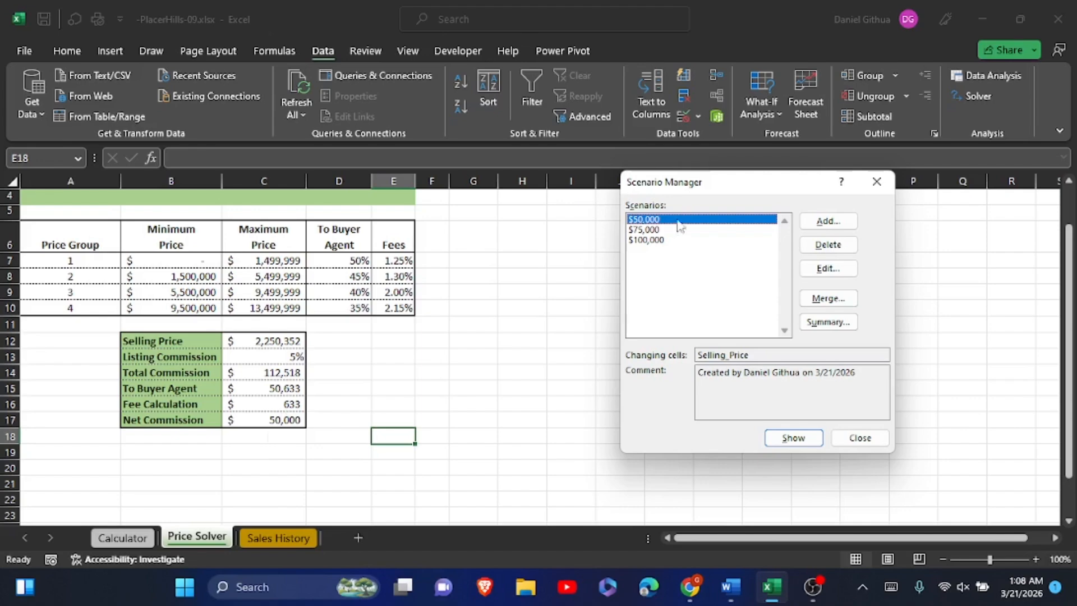
click(657, 230)
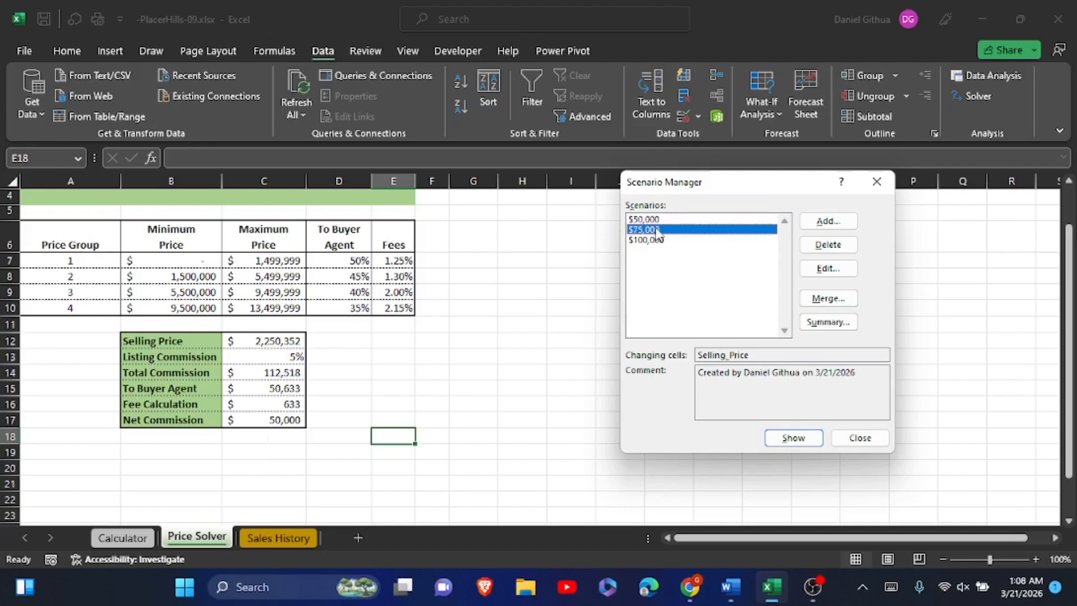
click(784, 438)
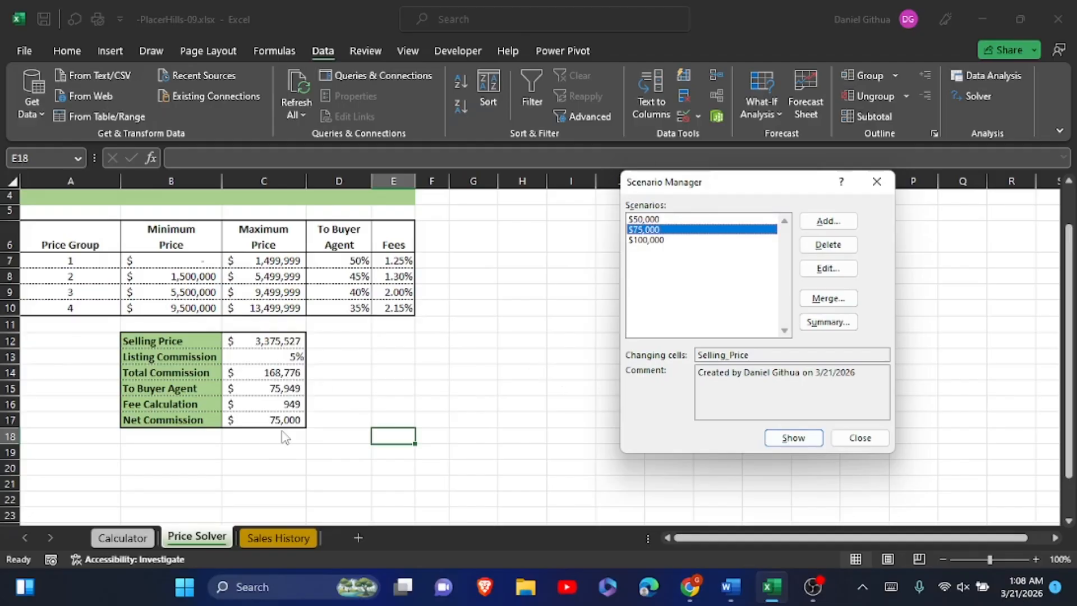
click(659, 246)
click(792, 438)
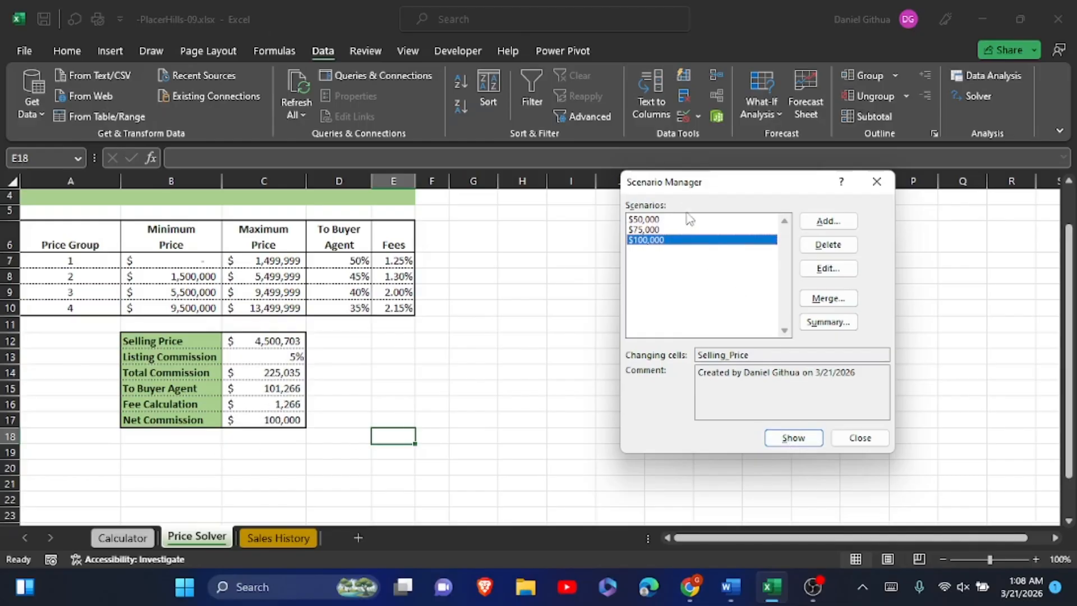
click(668, 220)
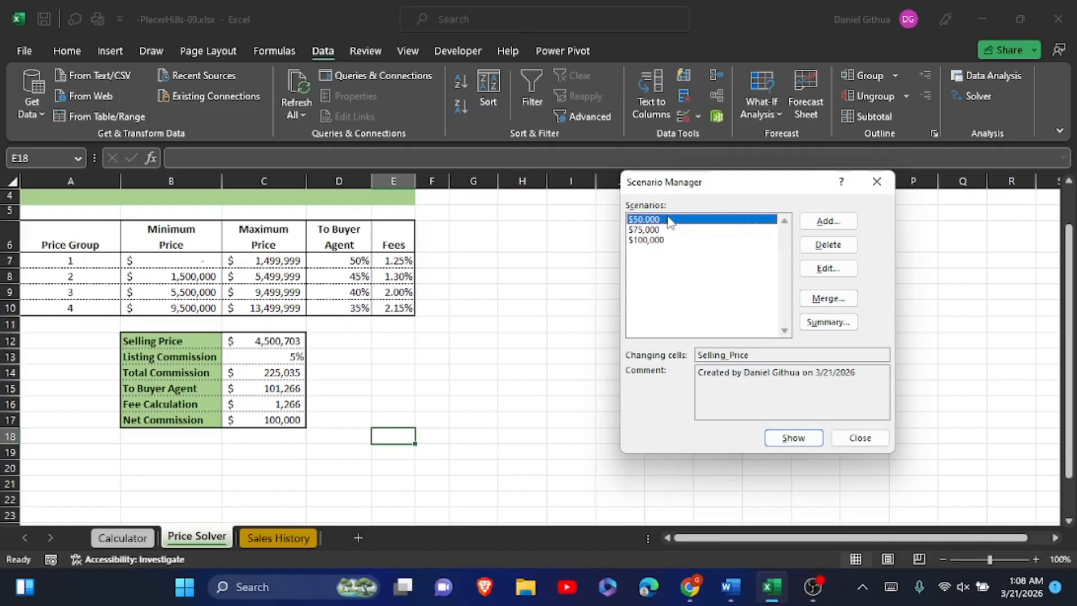
click(793, 440)
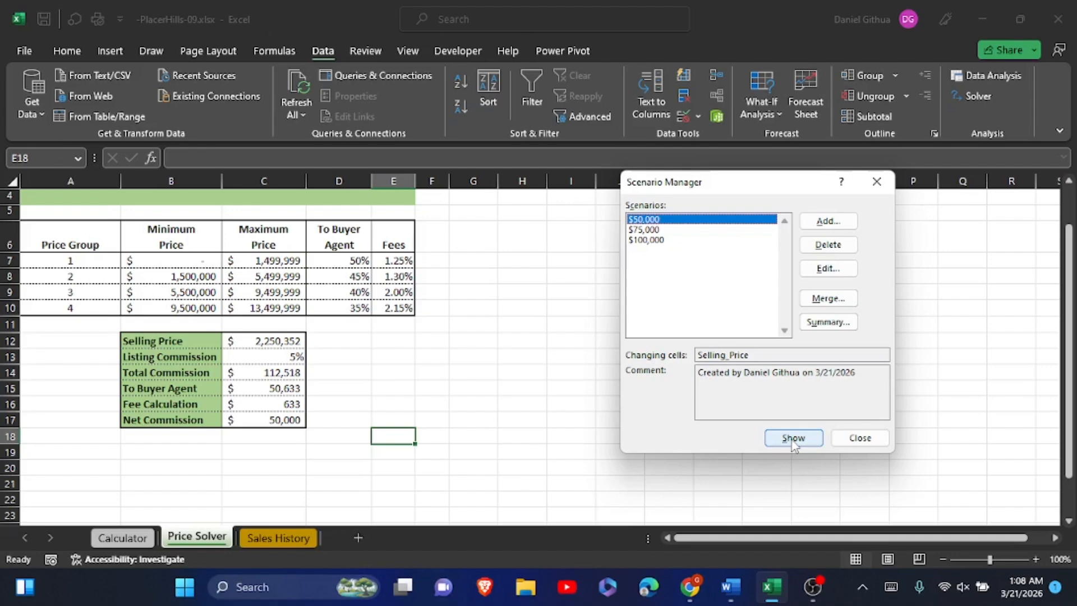
Step: Create a Scenario summary report with cells C12, C14 and C17 as the result cells
click(827, 321)
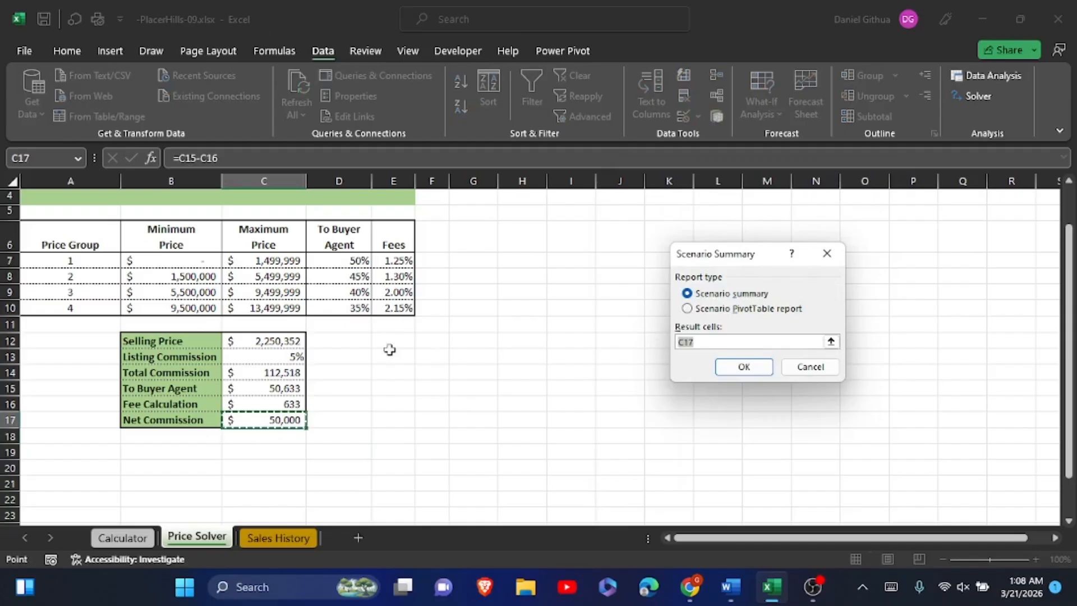
click(274, 344)
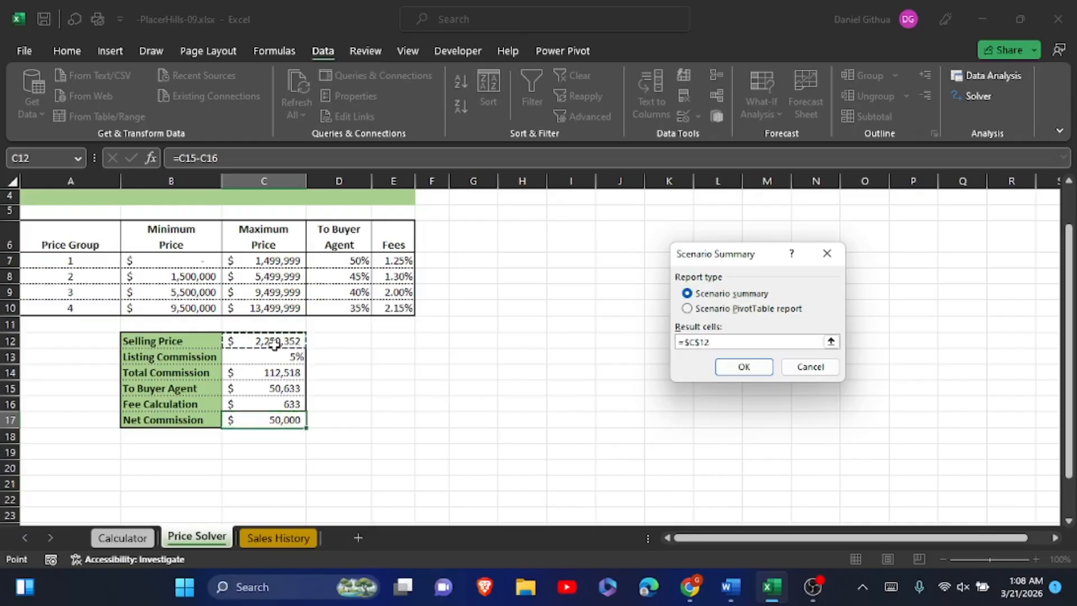
text(,)
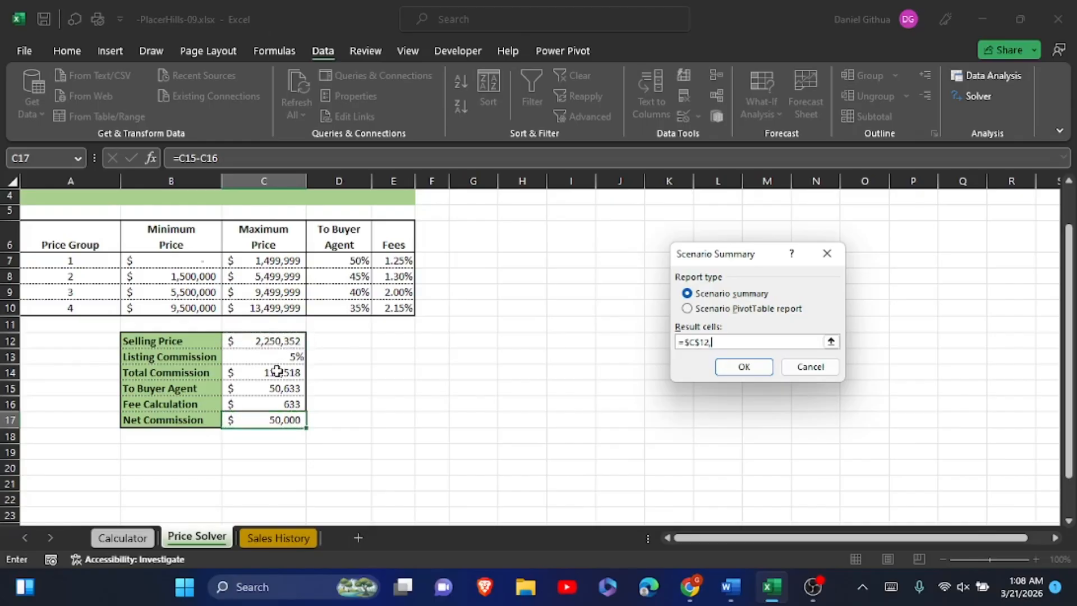
click(276, 371)
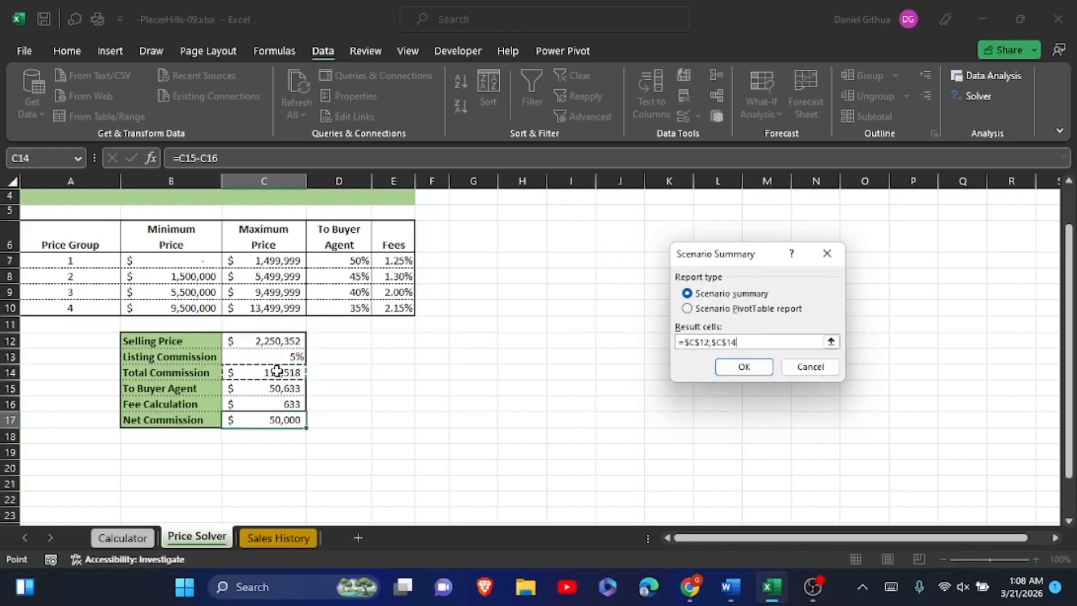
text(,)
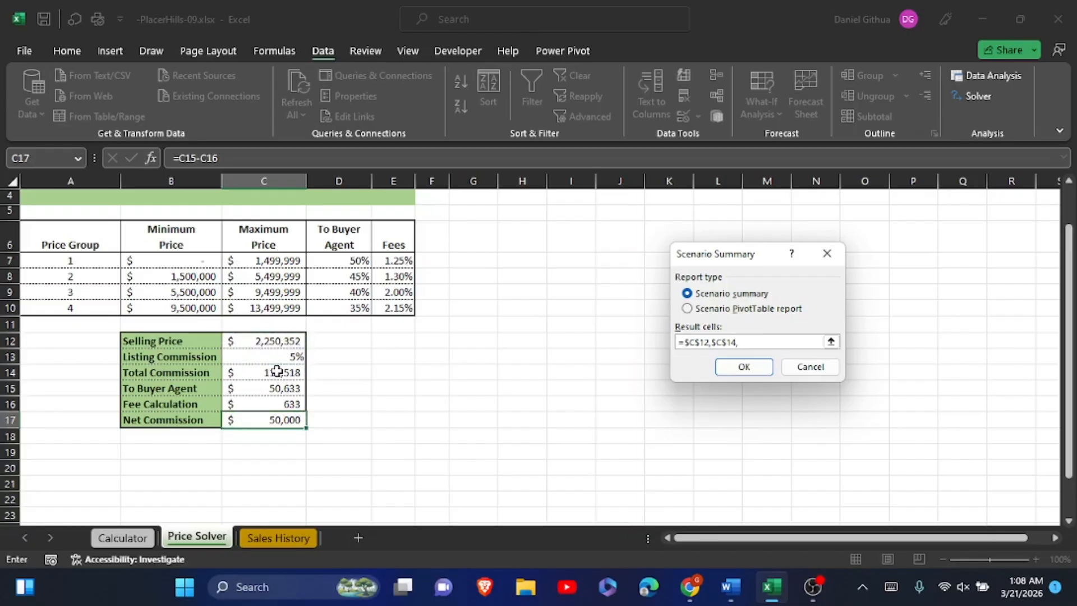
click(266, 418)
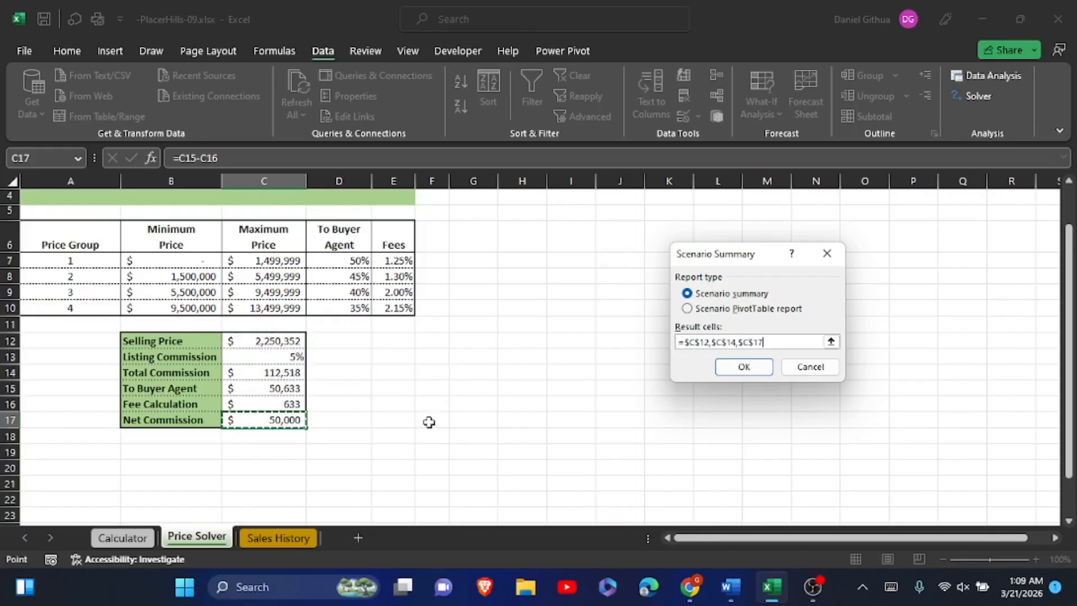
click(744, 371)
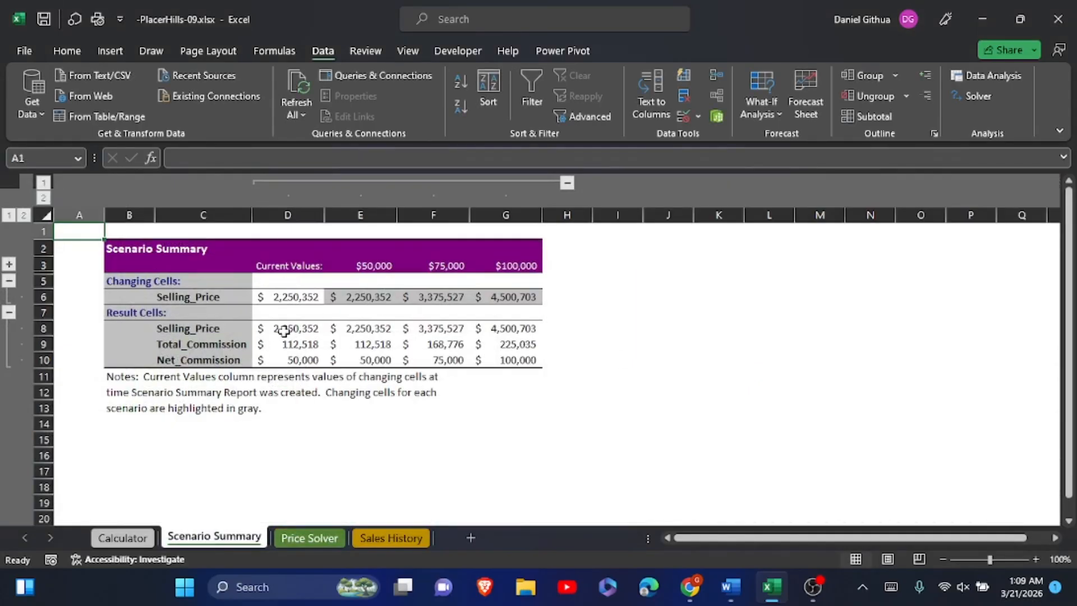
Step: Switch to the Word instructions and highlight step 7 with substeps a and b in yellow
key(alt+Tab)
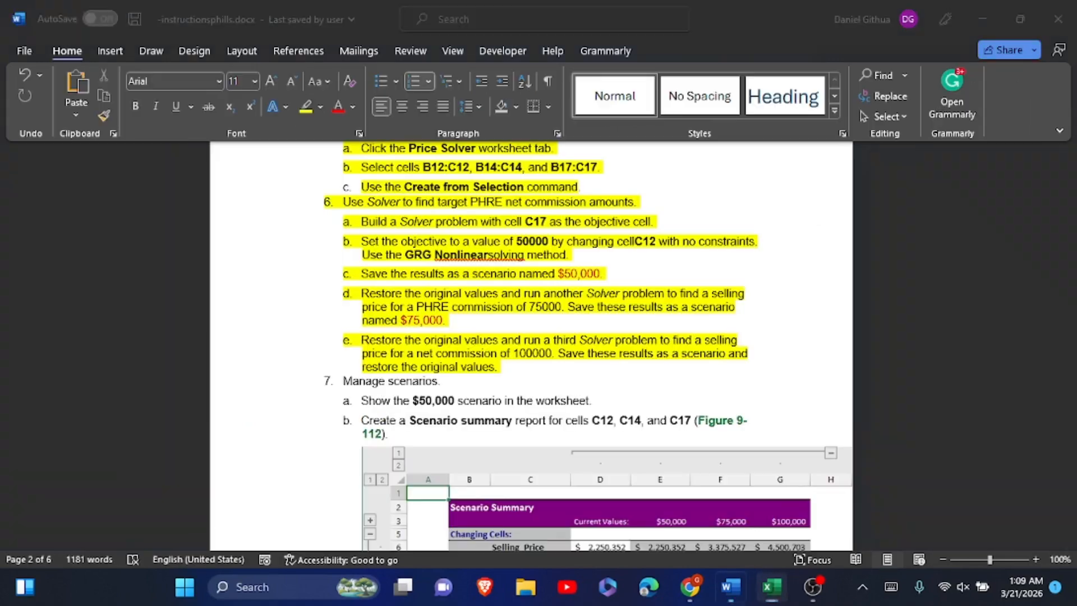
scroll(284, 331, down, 2)
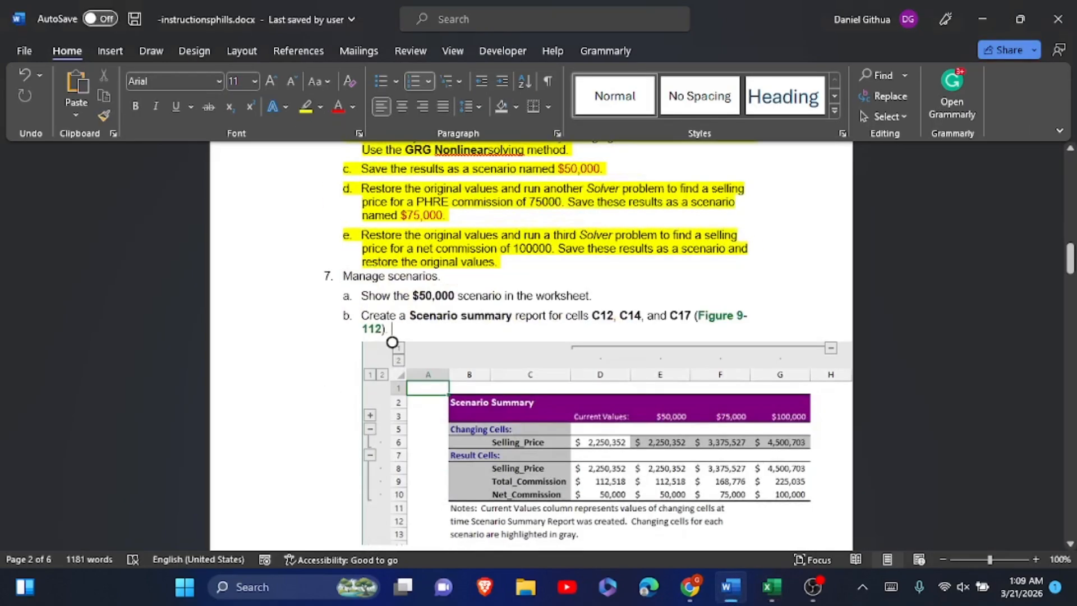
drag(343, 277, 492, 357)
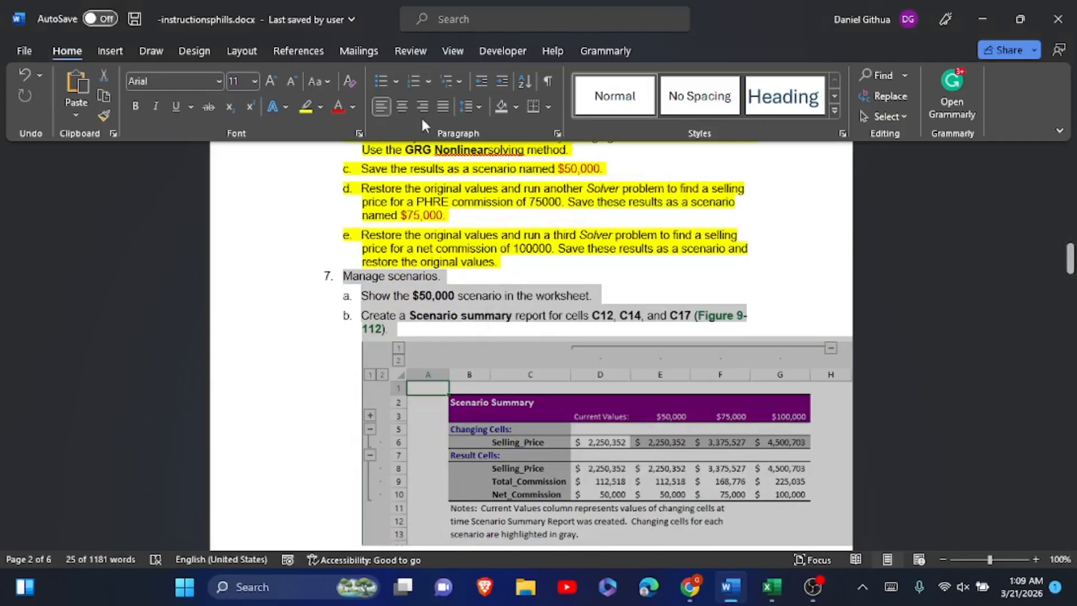
click(305, 107)
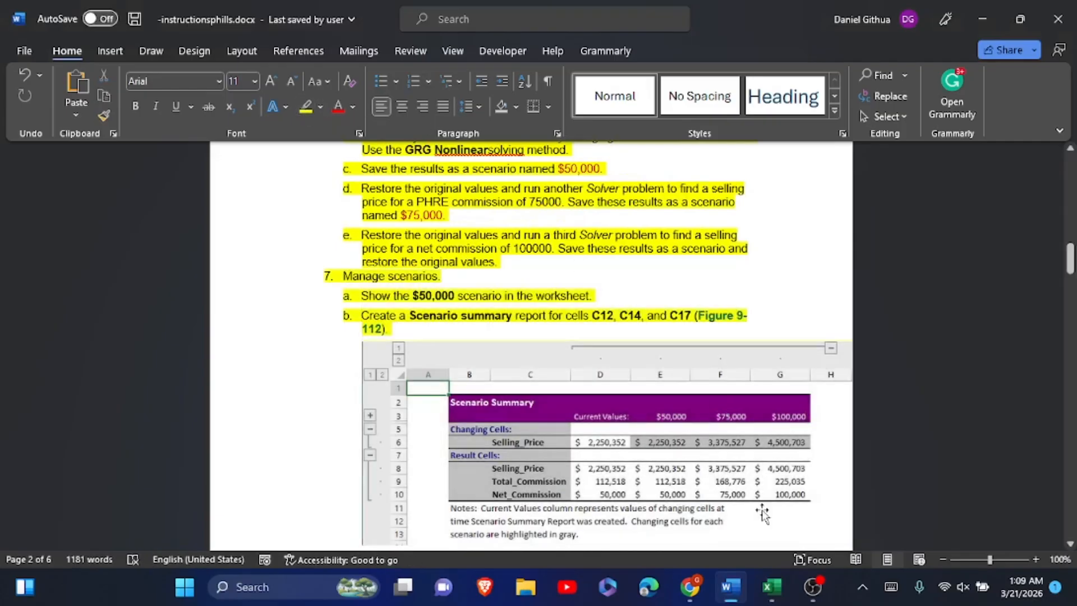
mouse_move(772, 587)
click(791, 537)
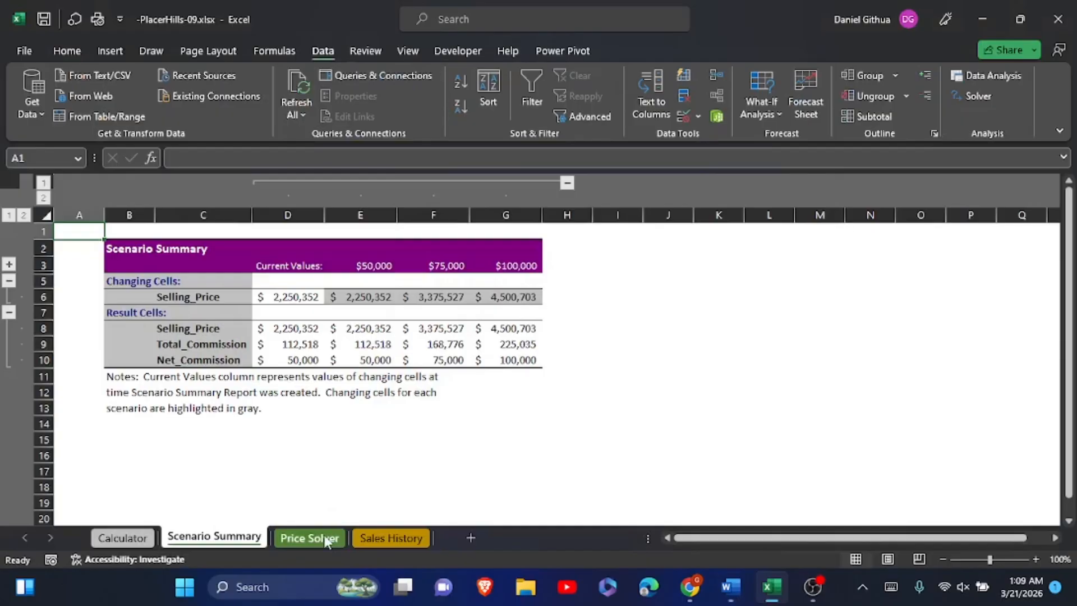
click(307, 538)
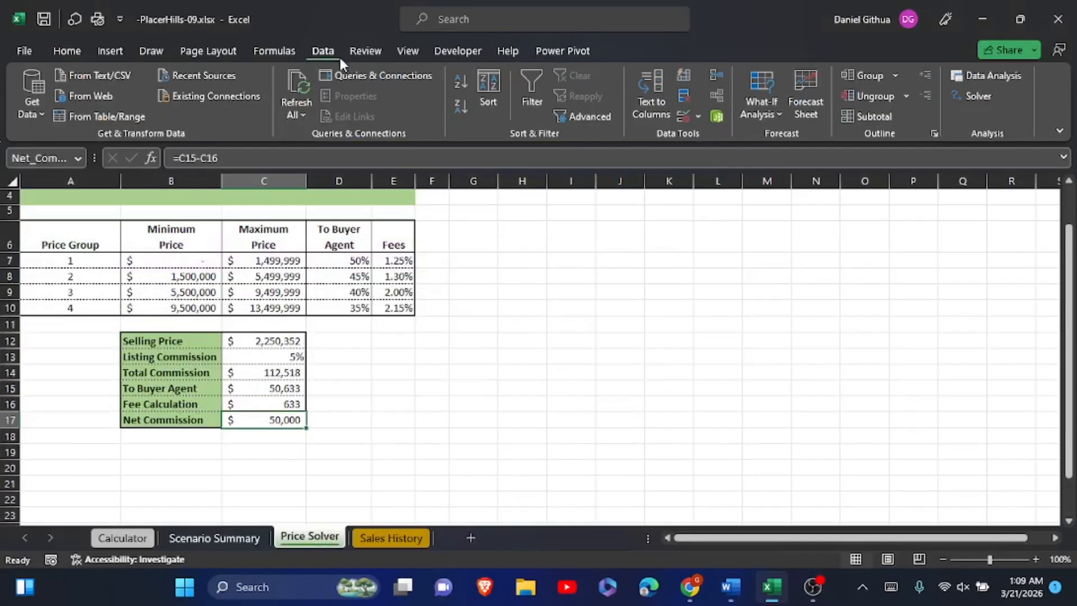
click(777, 113)
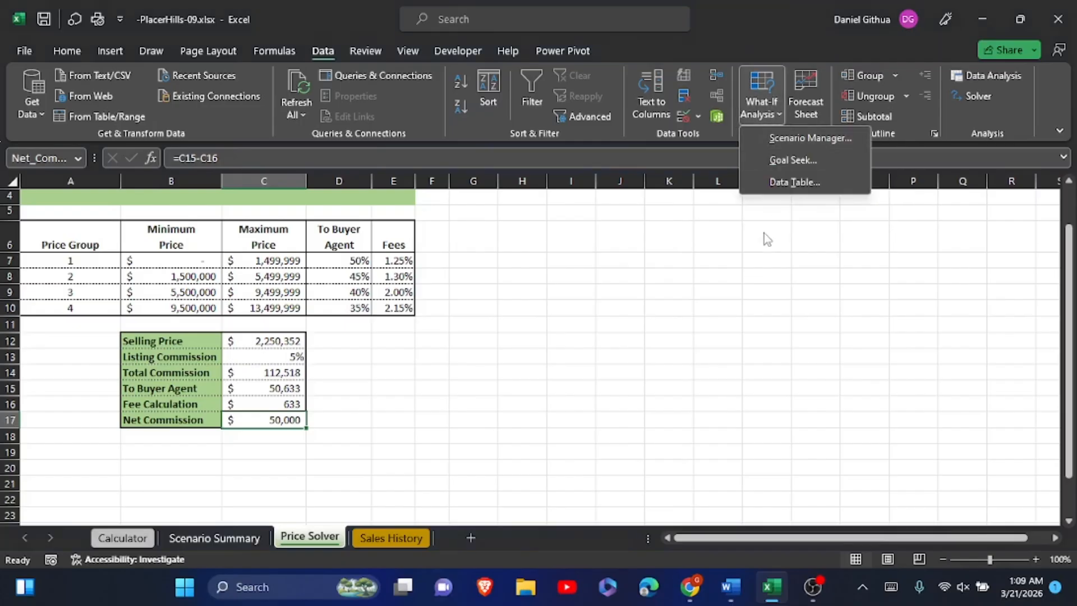
key(Escape)
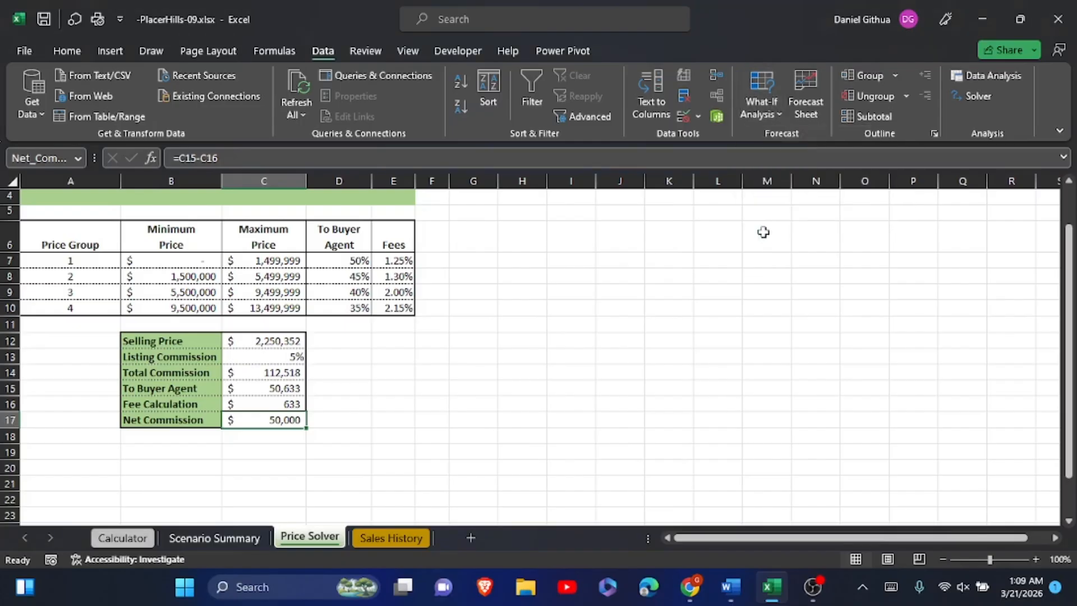
Step: Switch to the Word instructions and read step 8 on building an array formula
key(alt+Tab)
scroll(531, 343, down, 5)
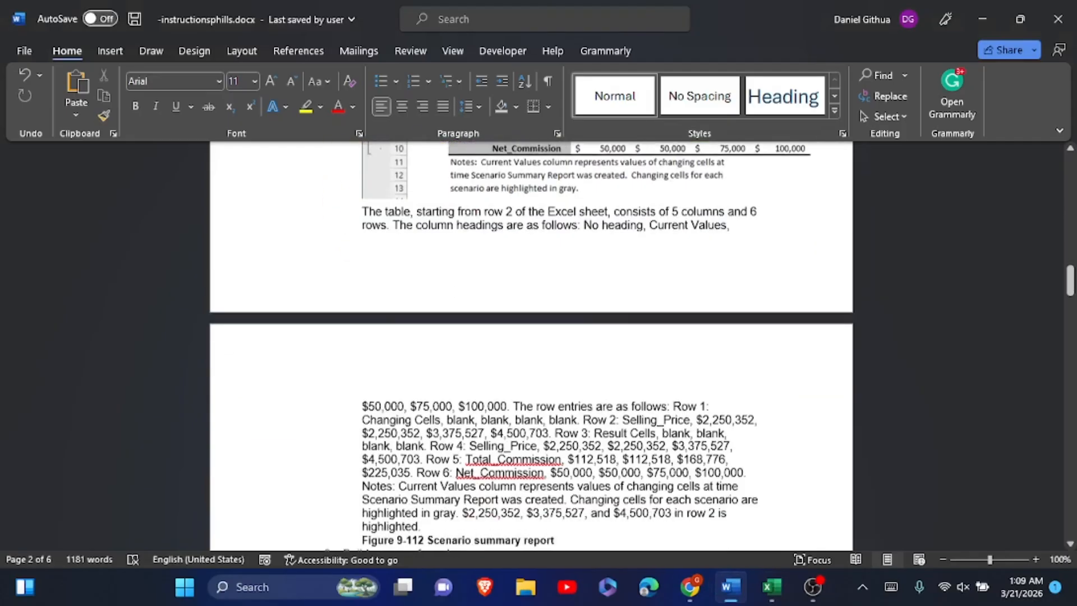
scroll(531, 343, down, 5)
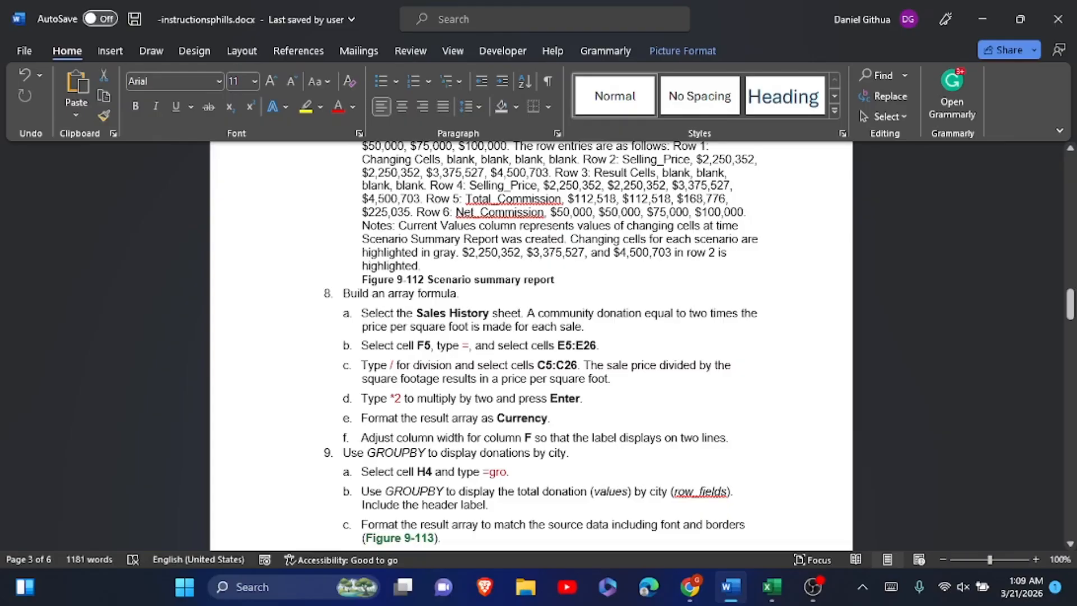
Step: Switch to the Excel workbook and start a formula in cell F5 of the Sales History sheet with the range E5:E26
key(alt+Tab)
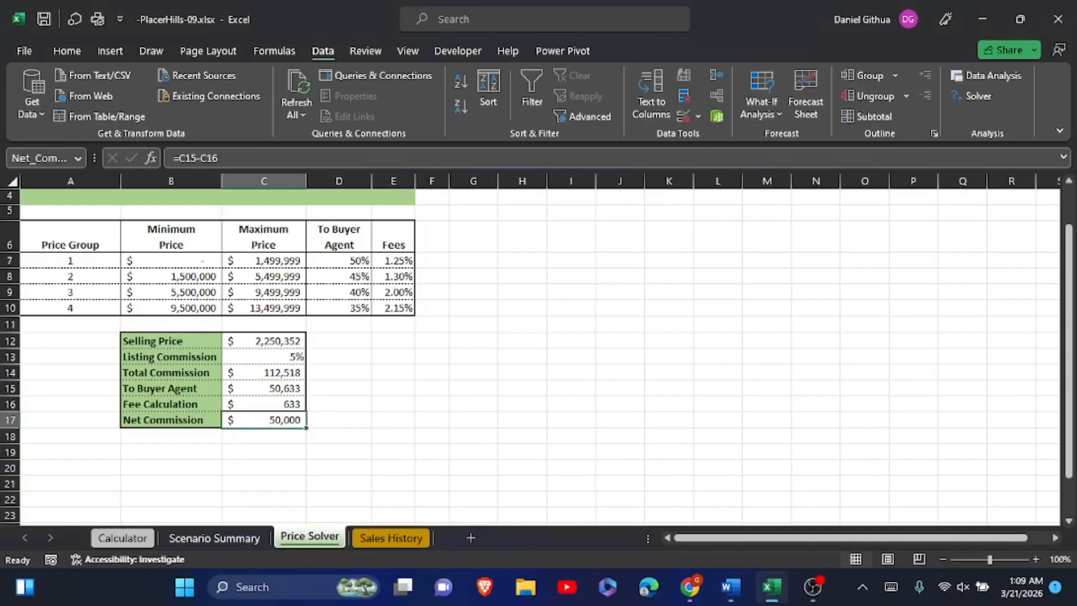
key(ctrl+Page_Down)
click(470, 336)
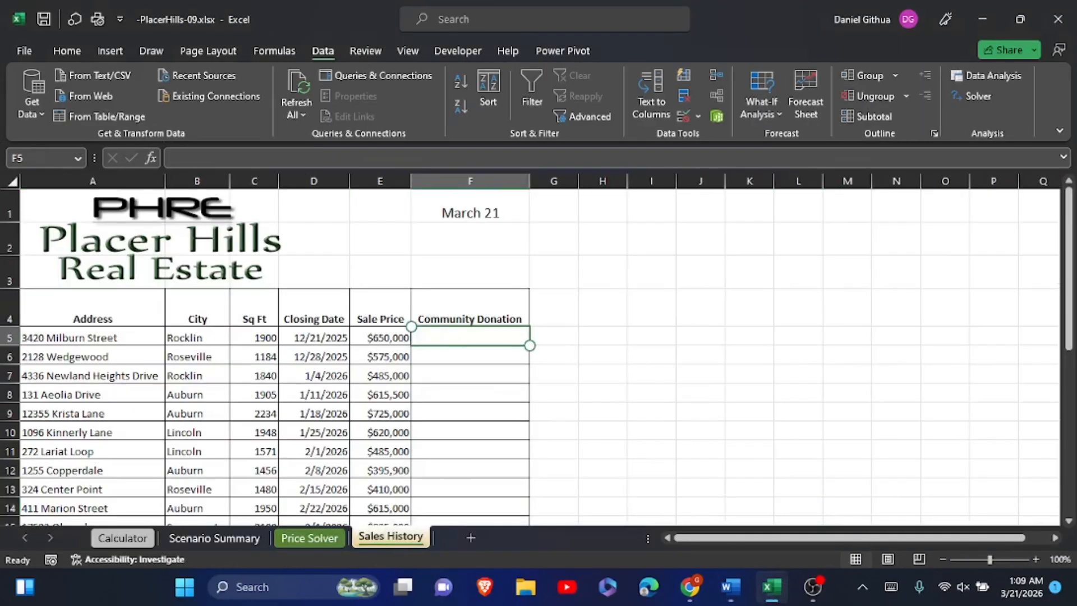
click(891, 587)
text(=)
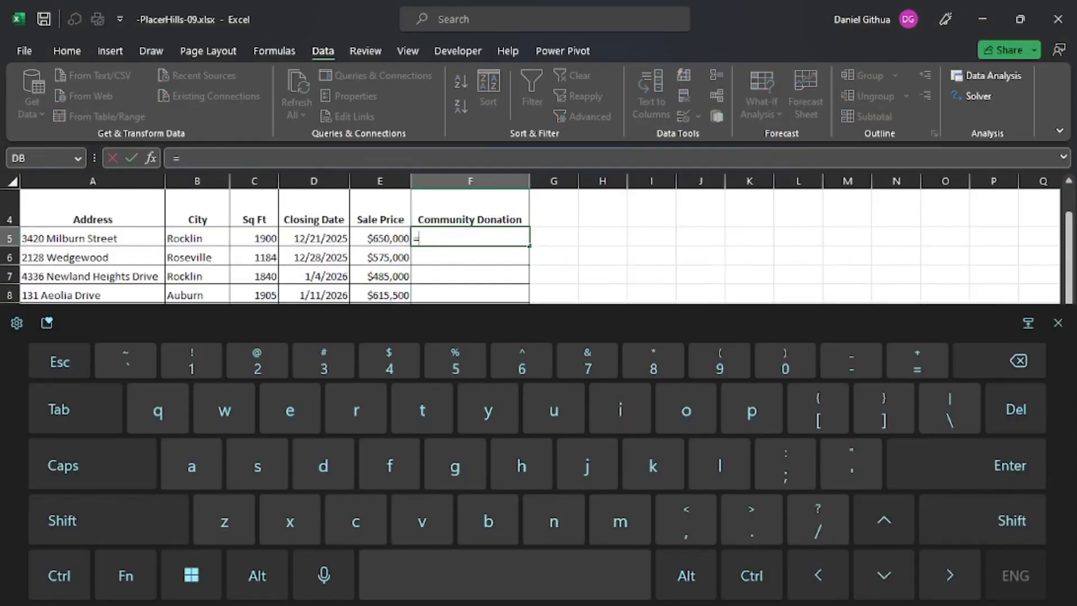
click(1057, 323)
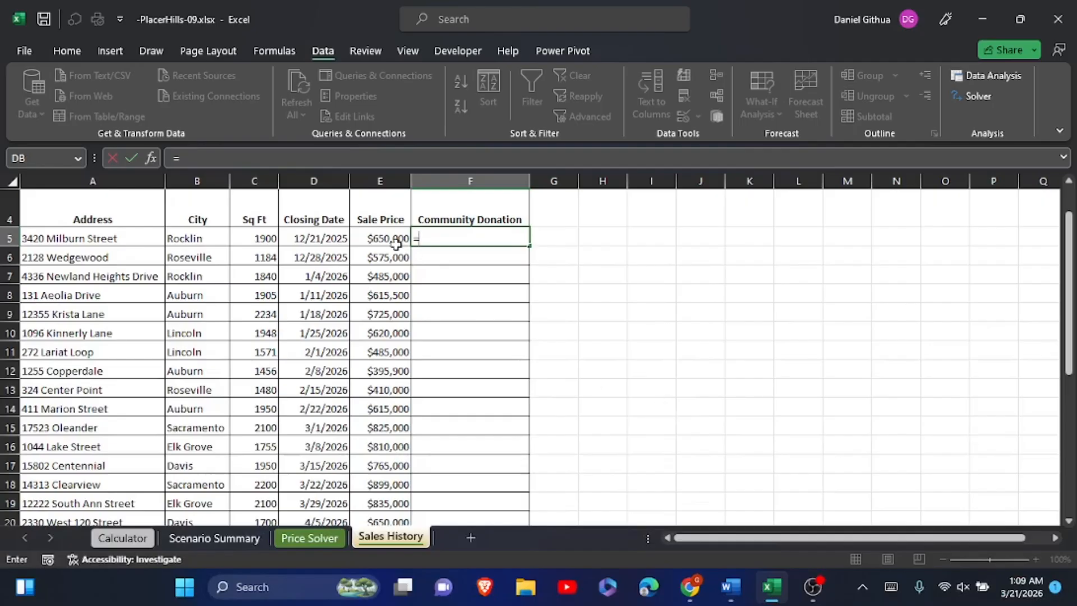
click(381, 235)
drag(381, 236, 375, 485)
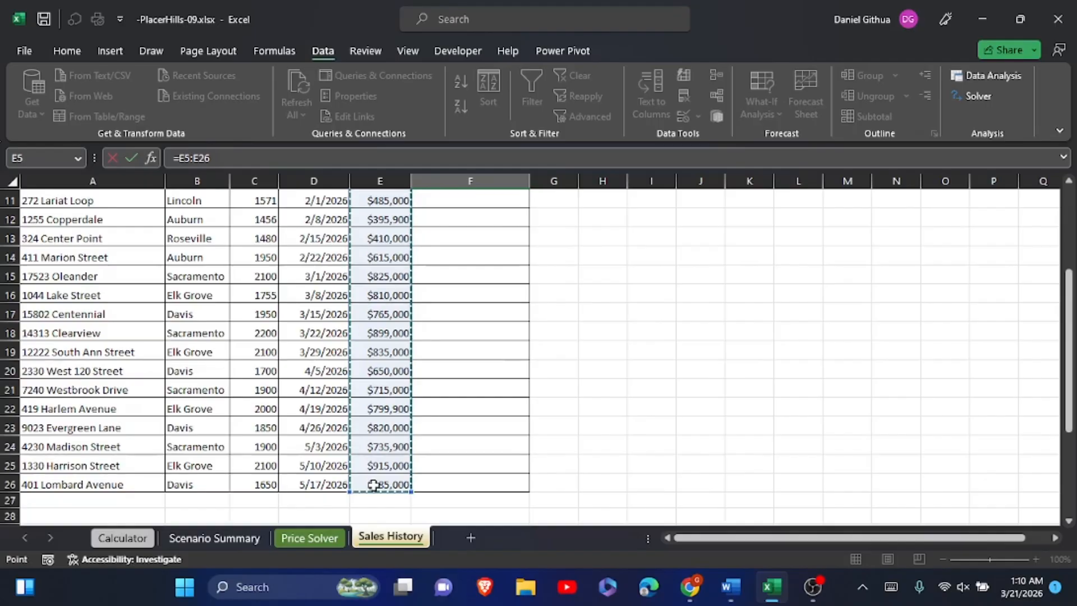
Step: Extend the F5 formula to divide by C5:C26 and multiply by 2, and enter it as =E5:E26/C5:C26*2
click(890, 586)
click(817, 520)
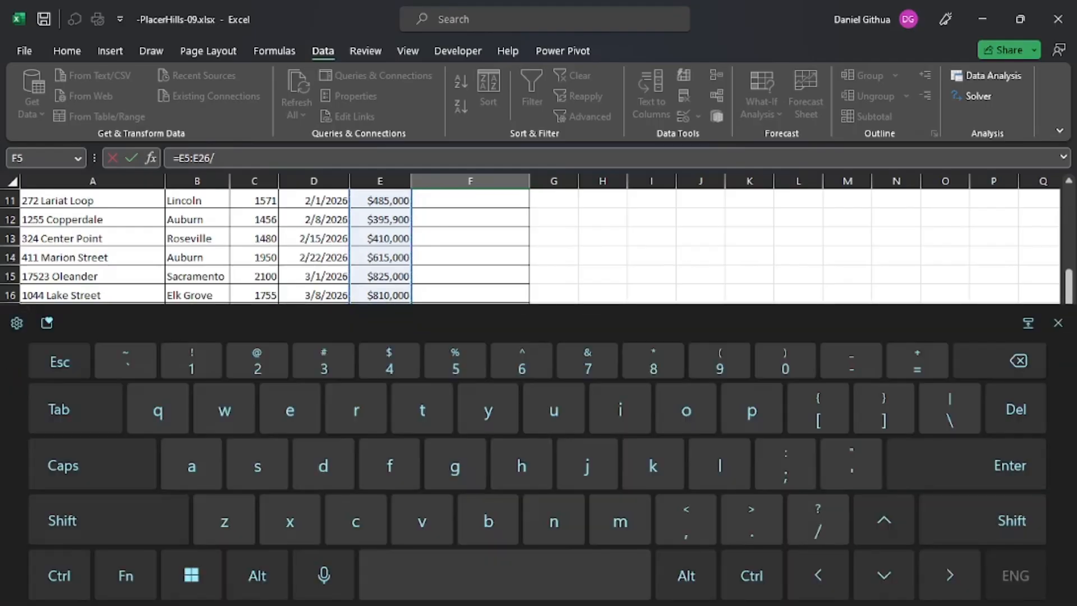
click(1057, 323)
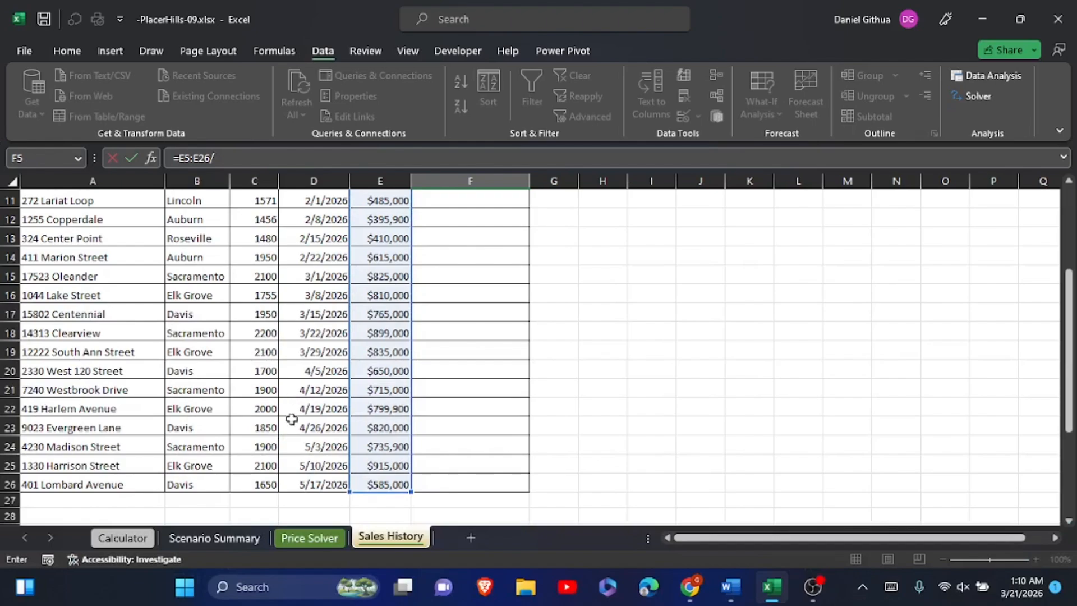
drag(263, 485, 268, 277)
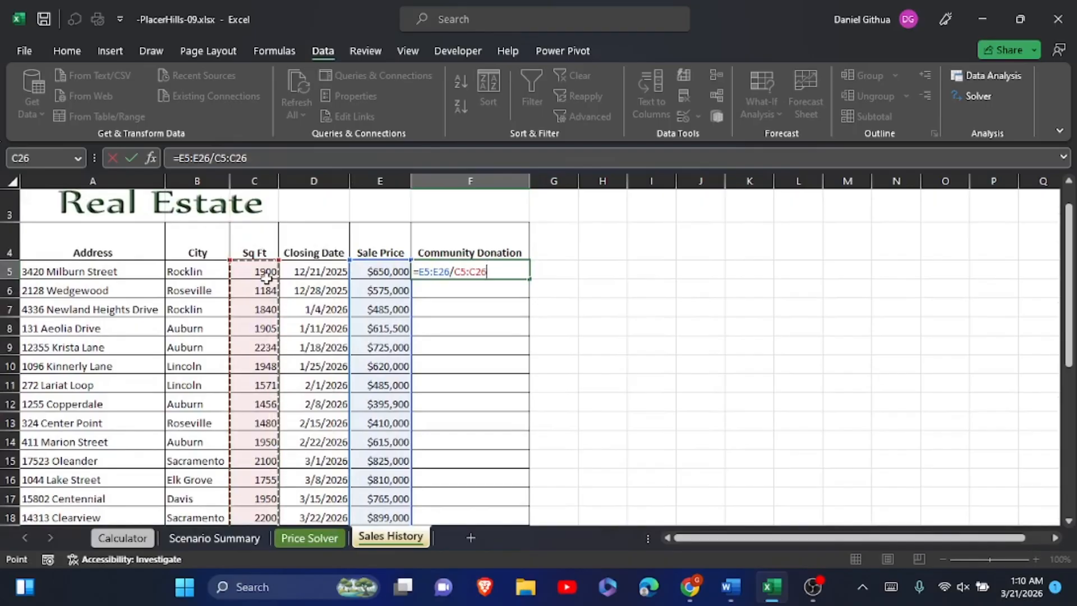
text(*2)
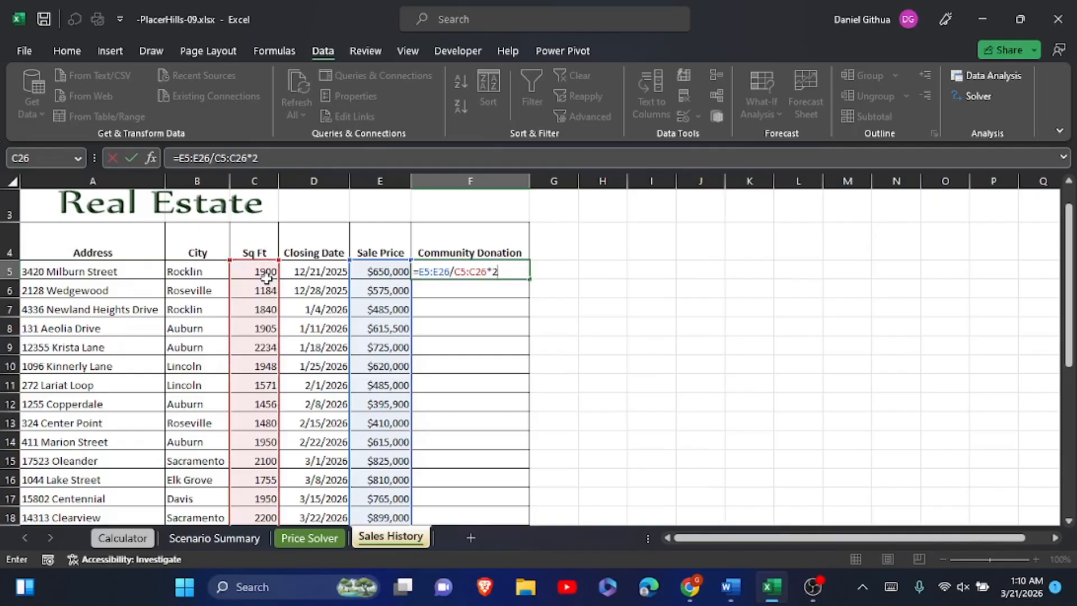
click(132, 157)
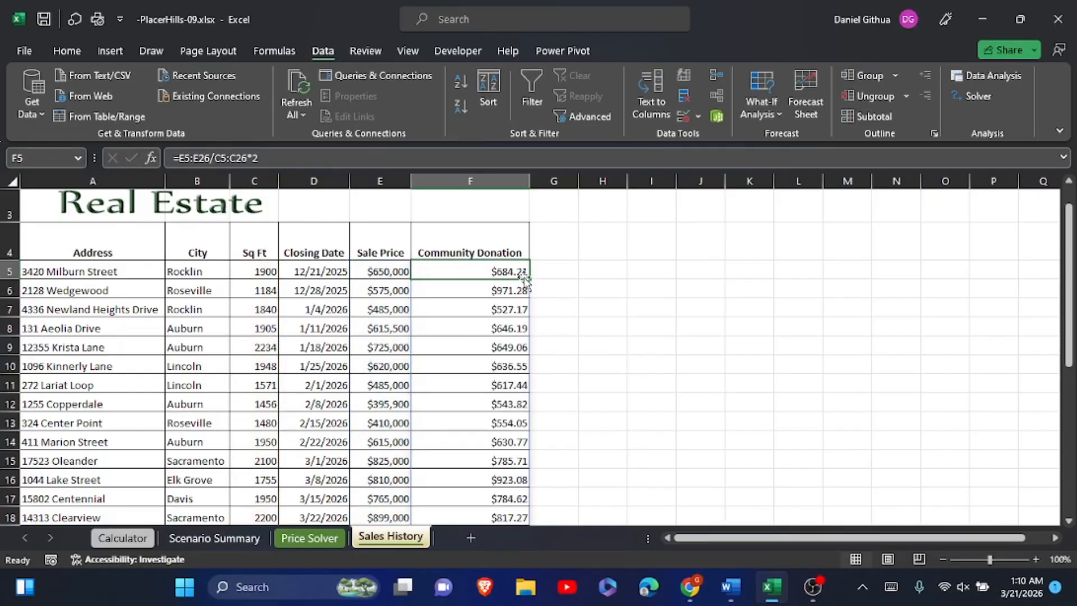
Step: Format the Community Donation results in F5:F26 as Currency
click(588, 289)
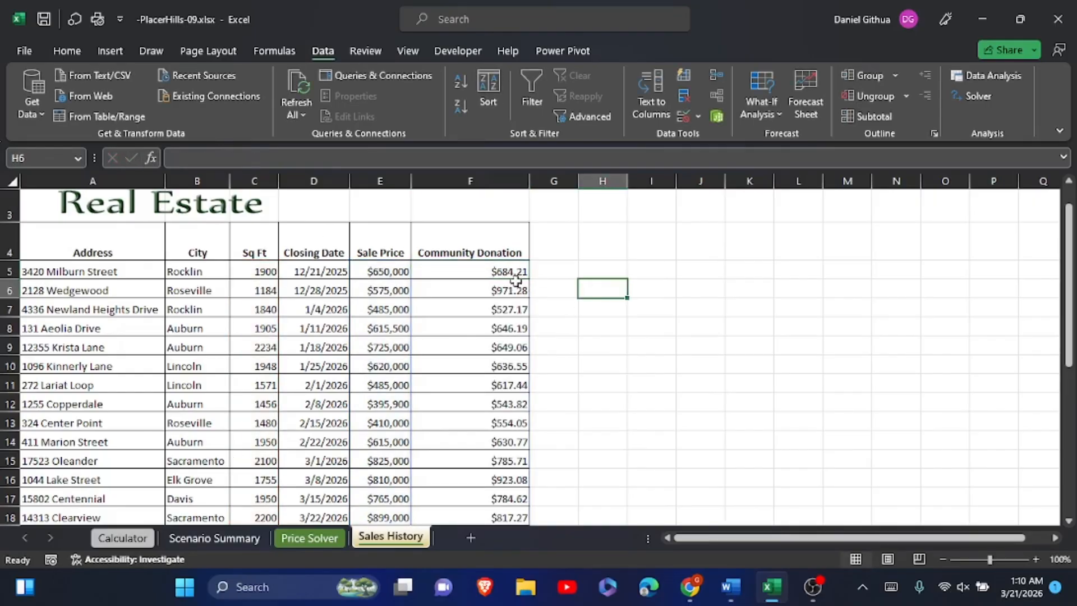
click(495, 274)
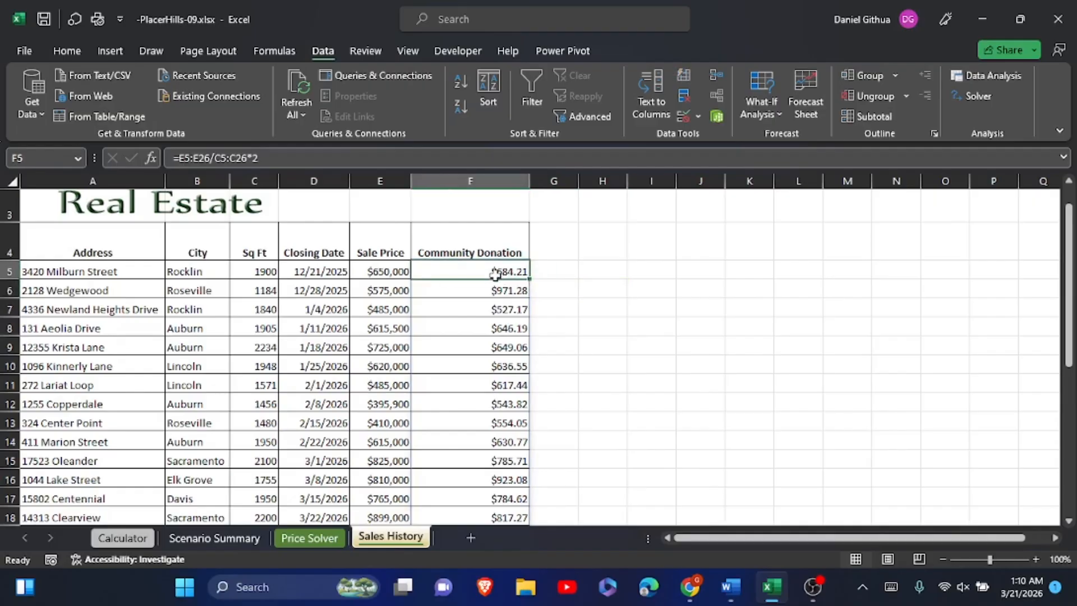
drag(495, 271, 481, 478)
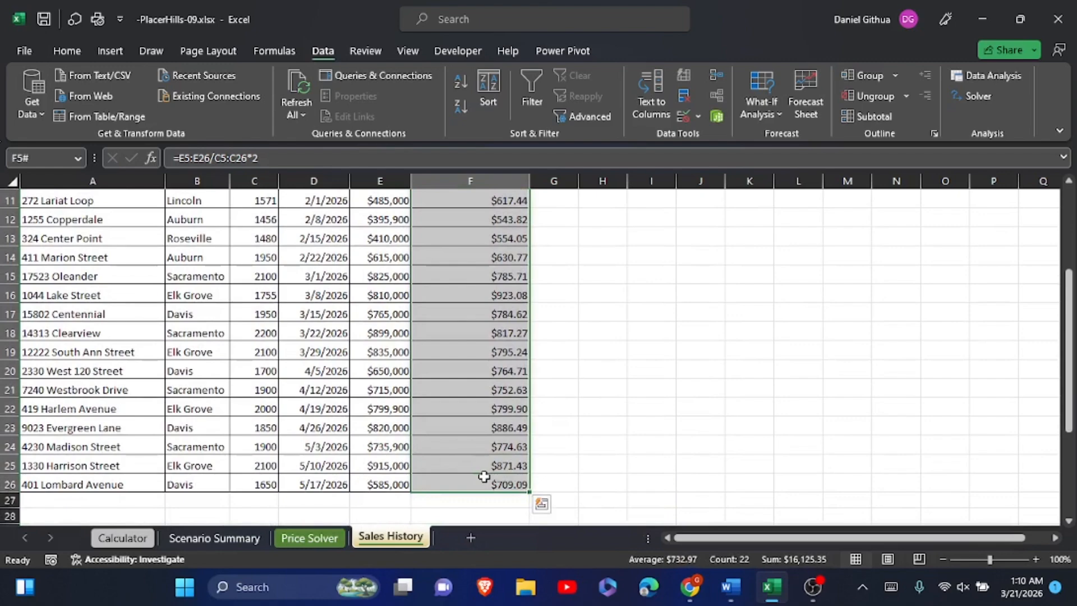
click(66, 51)
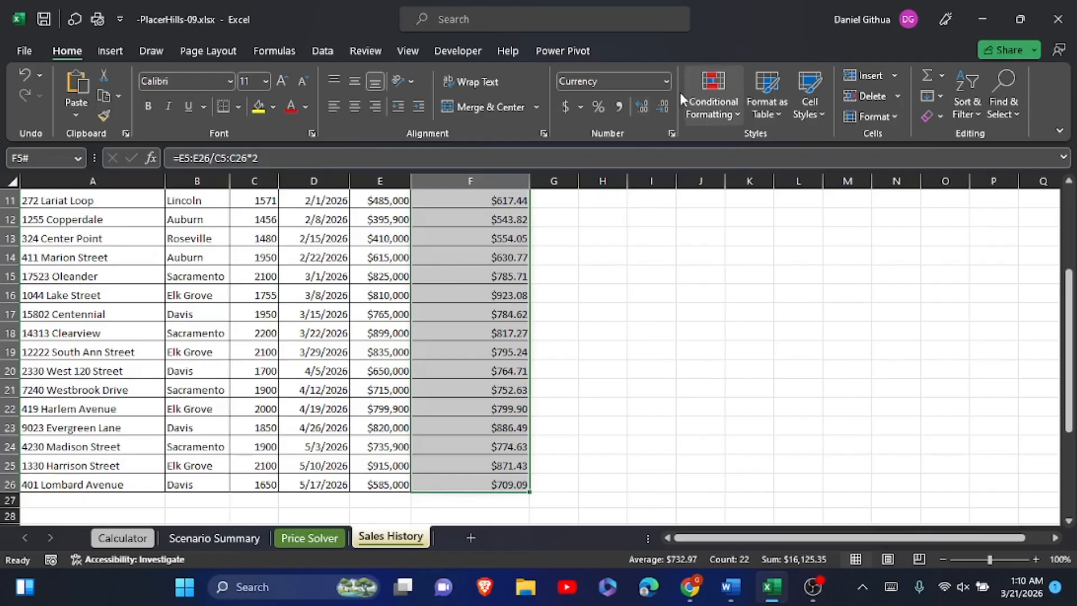
click(666, 80)
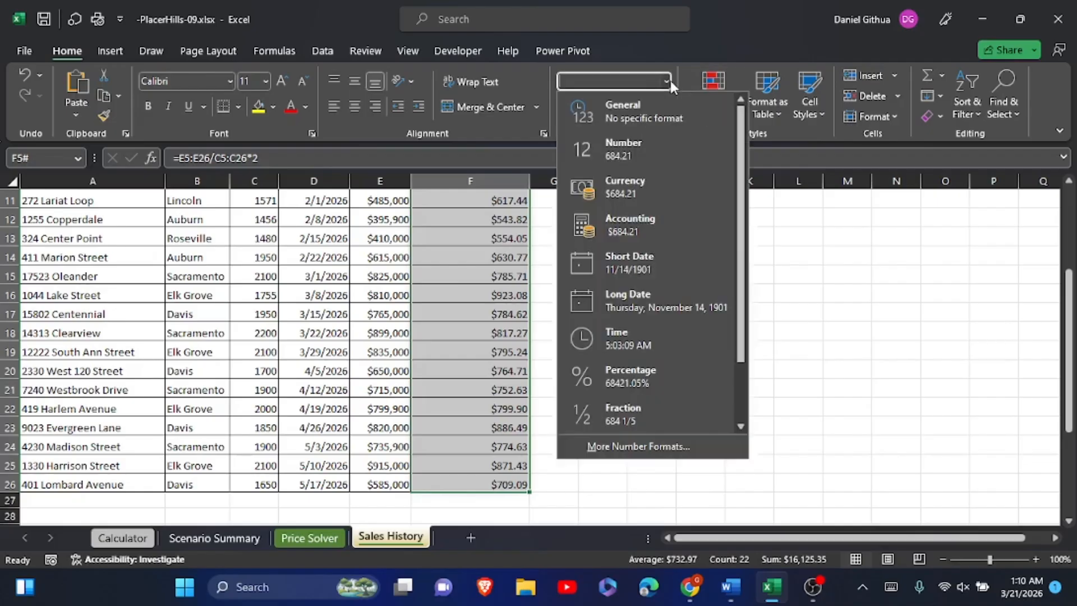
click(621, 191)
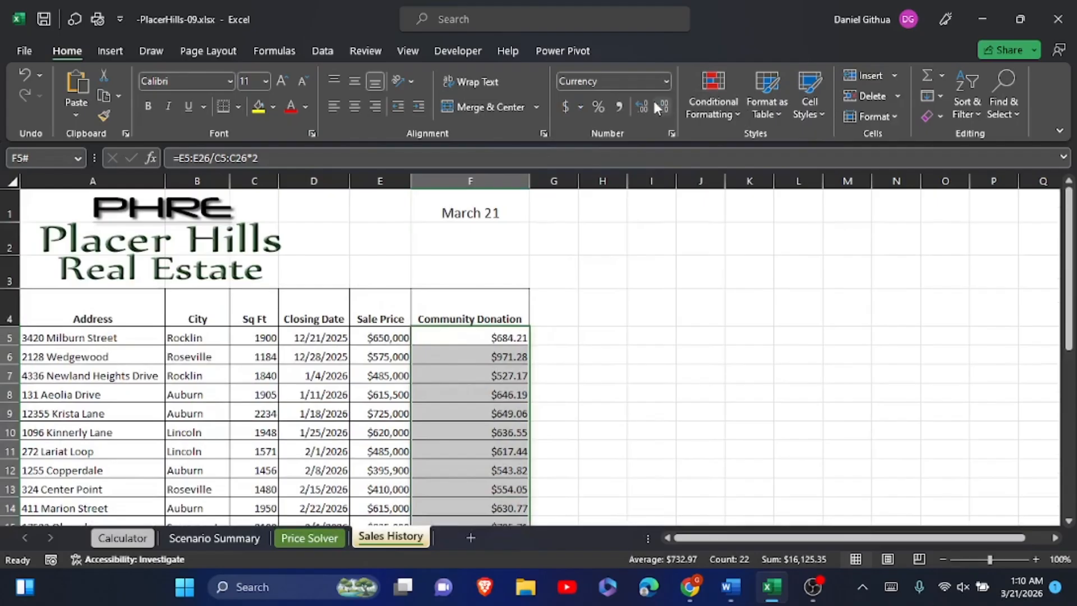
Step: Narrow column F so that the Community Donation label wraps onto two lines
click(596, 402)
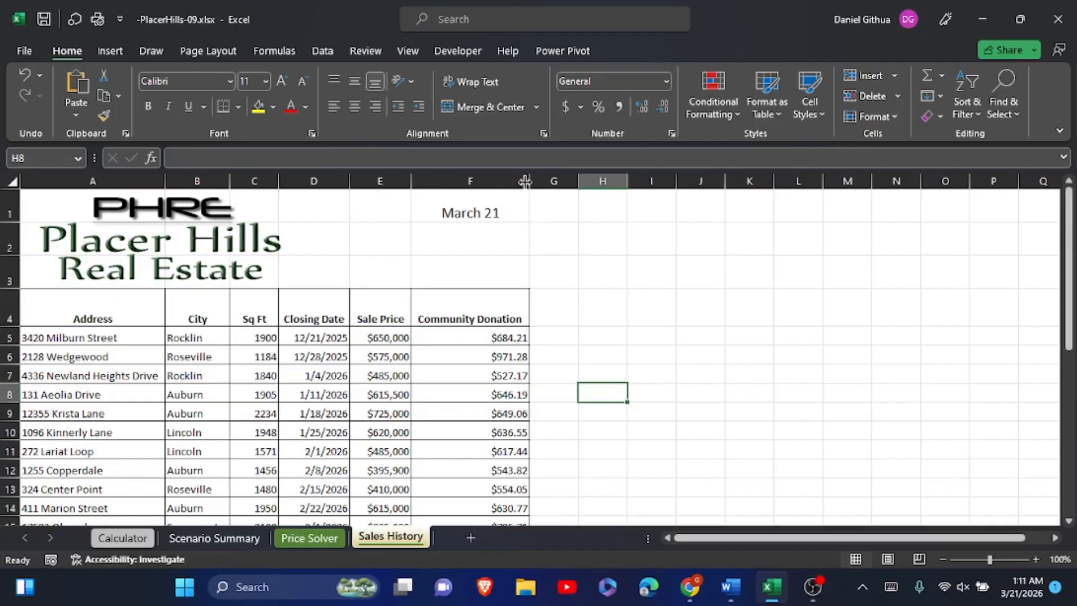
drag(525, 180, 477, 195)
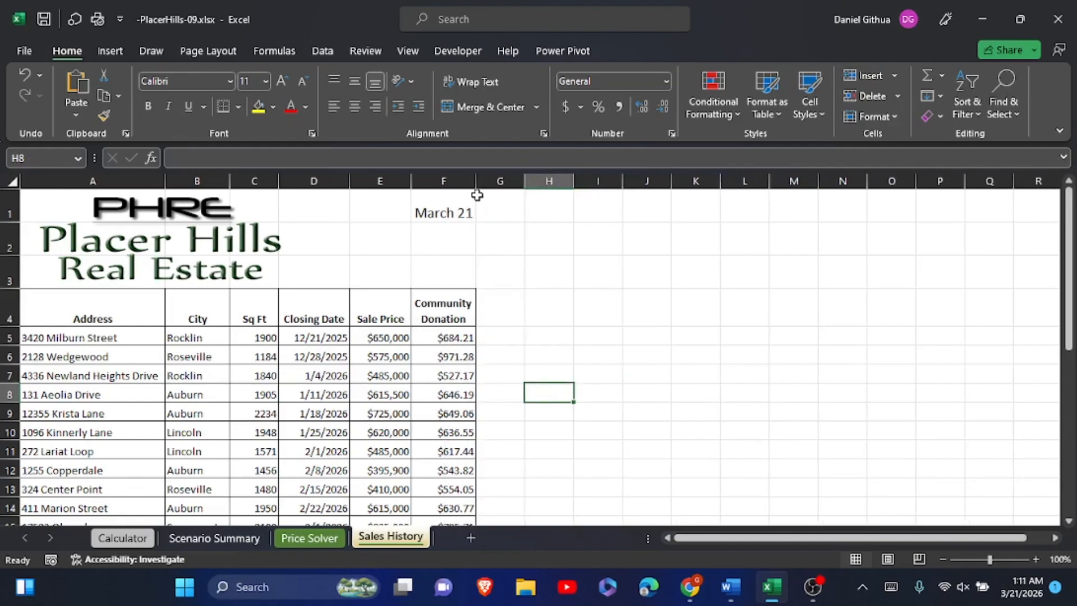
click(492, 320)
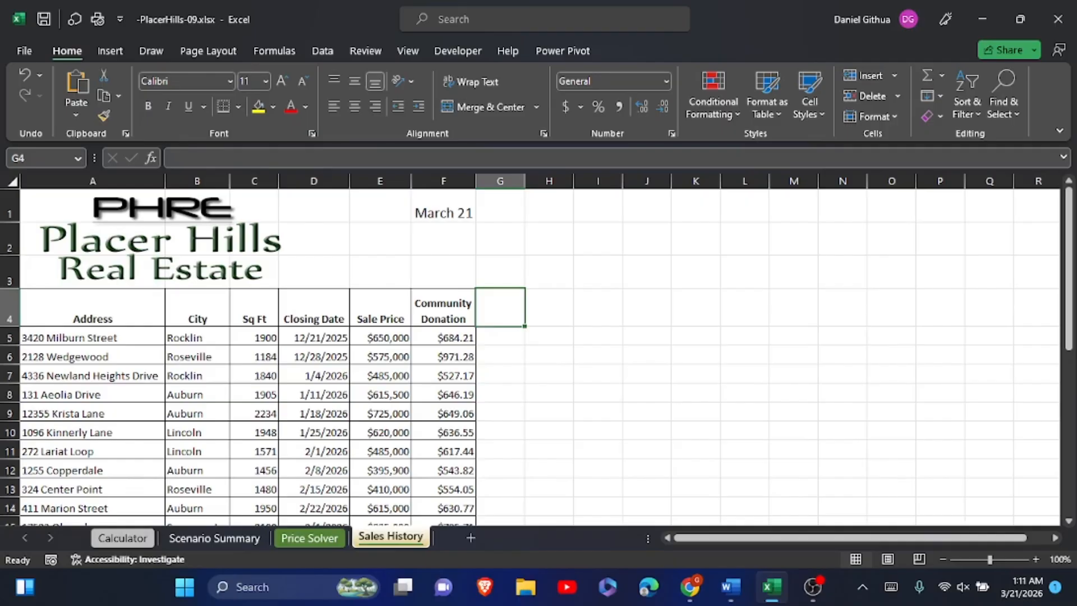
Step: Switch to the Word instructions, highlight step 8 with substeps a to f in yellow, and read step 9 on GROUPBY
key(alt+Tab)
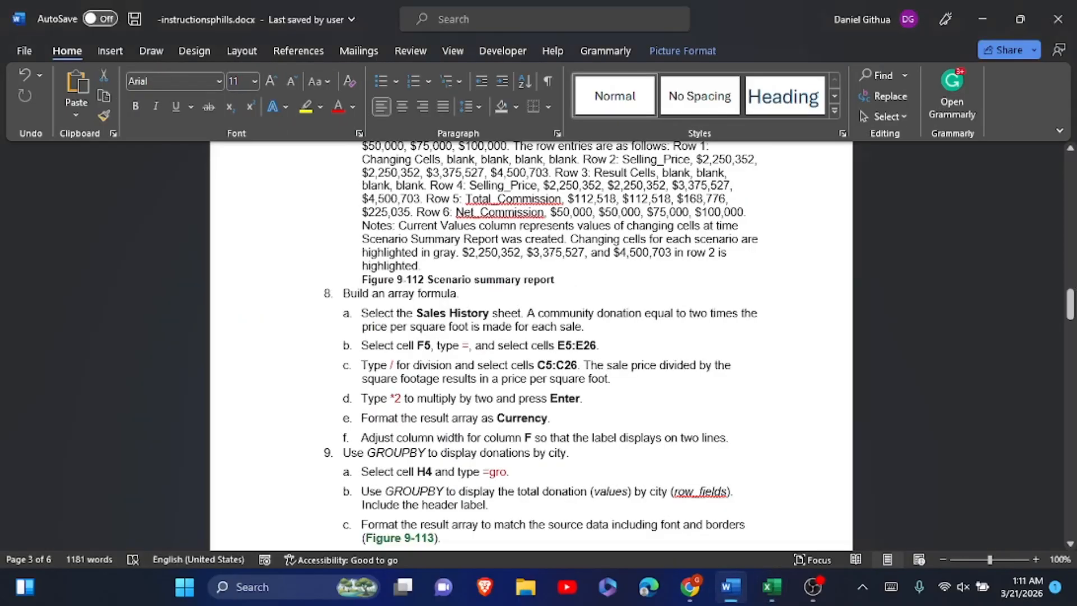
drag(343, 293, 727, 438)
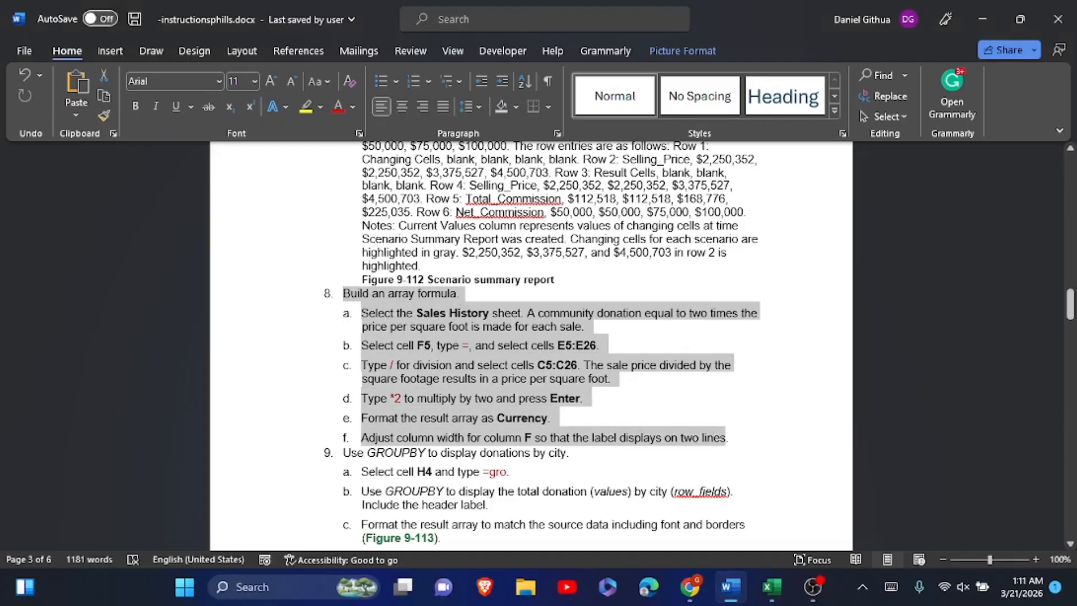
click(679, 409)
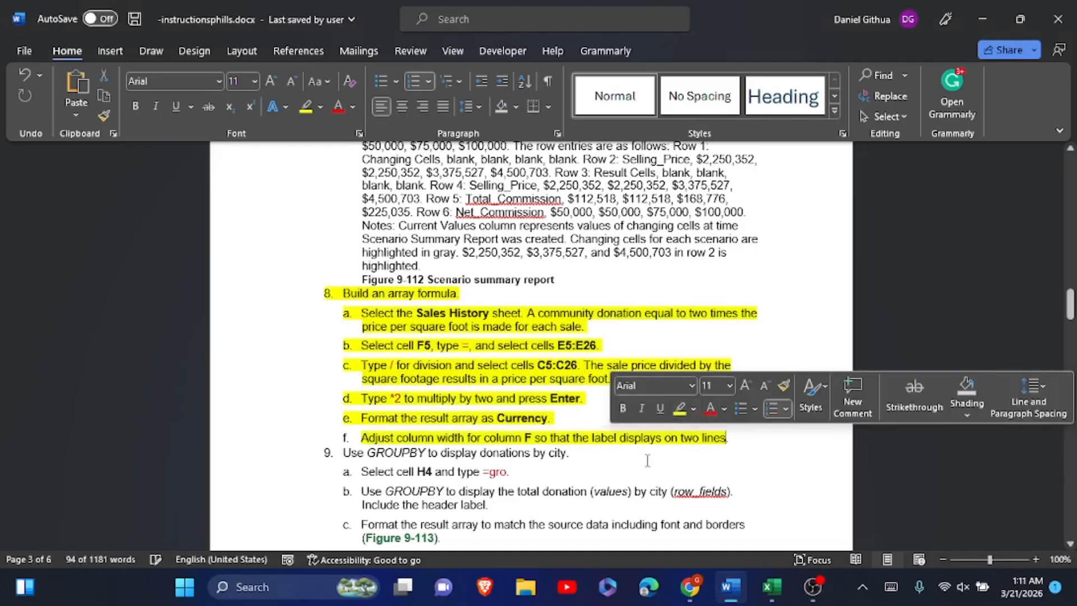
click(647, 460)
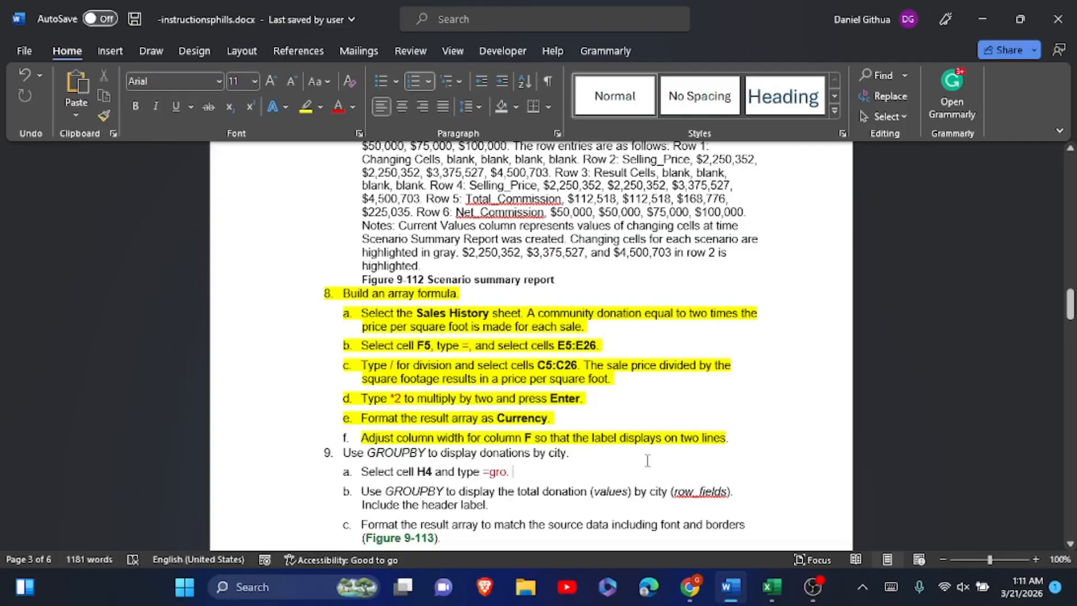
scroll(647, 460, down, 3)
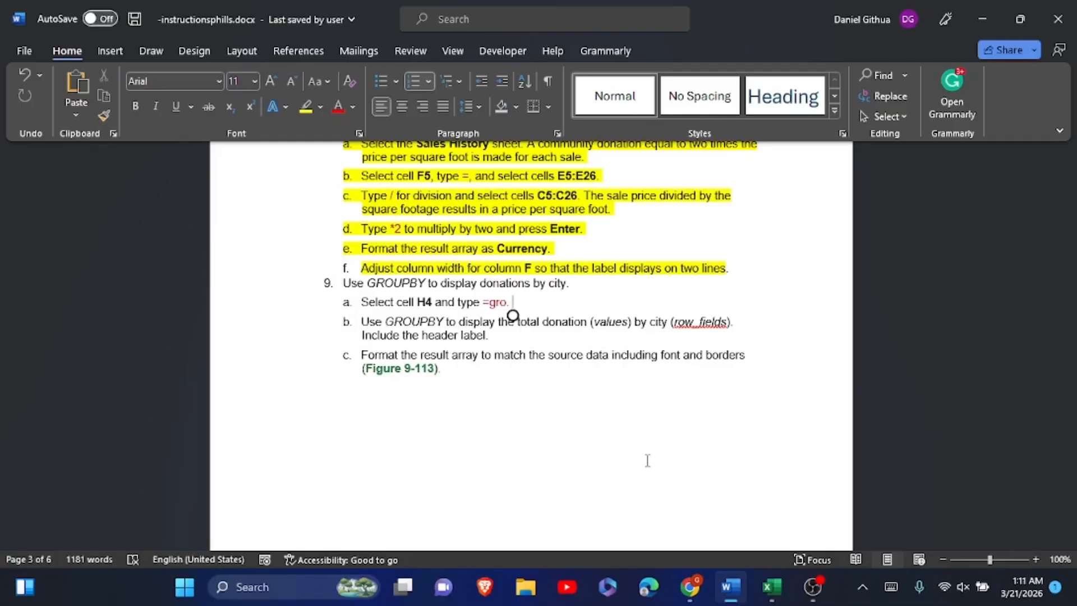
scroll(647, 460, down, 3)
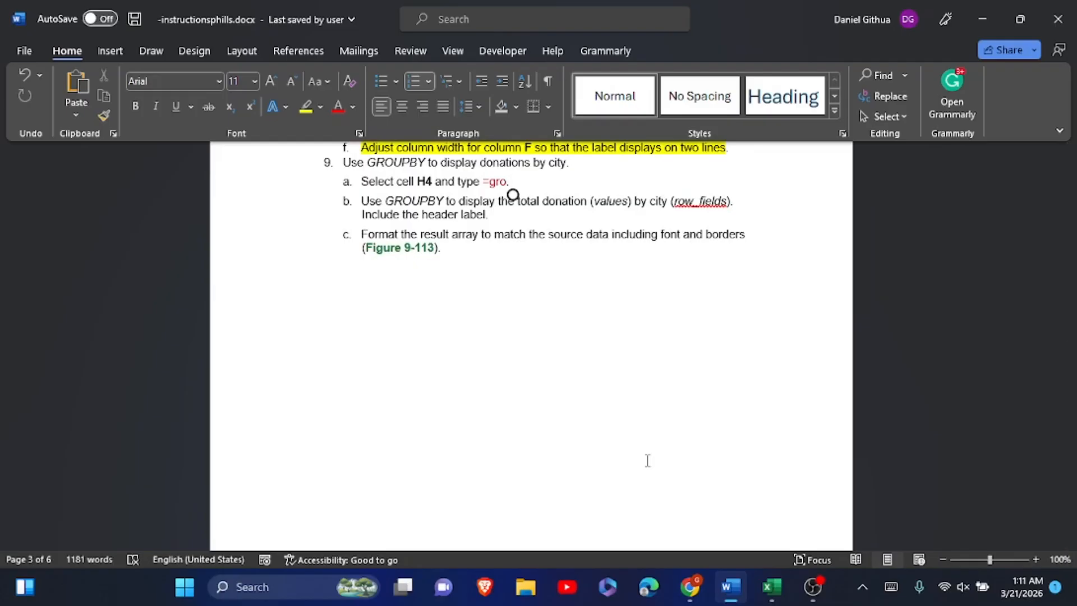
Step: Switch to the Excel workbook and begin the GROUPBY formula in cell H4 of Sales History with =groupby(
key(alt+Tab)
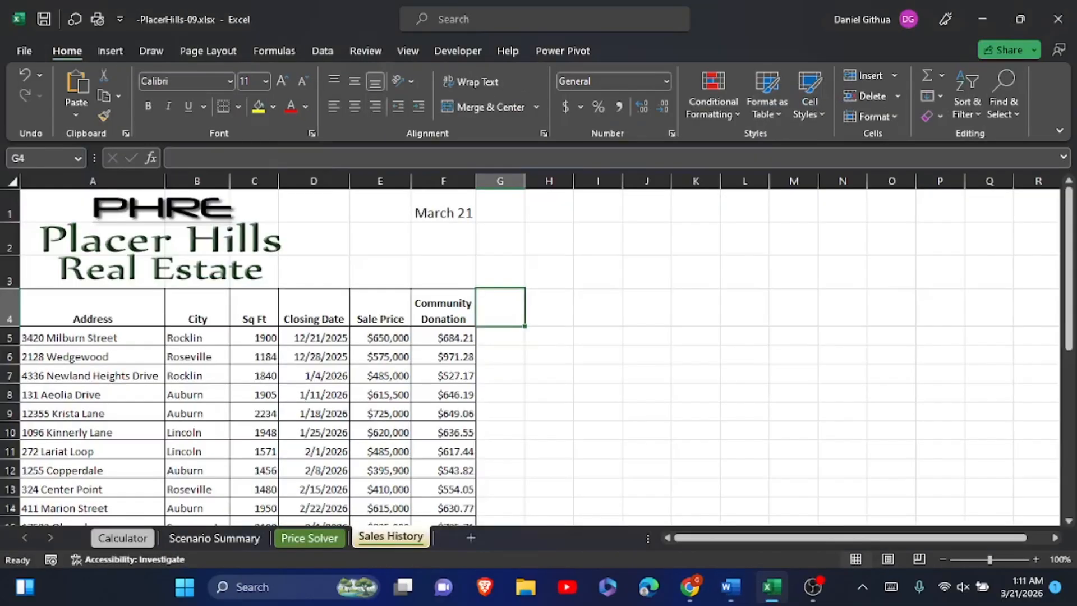
click(549, 307)
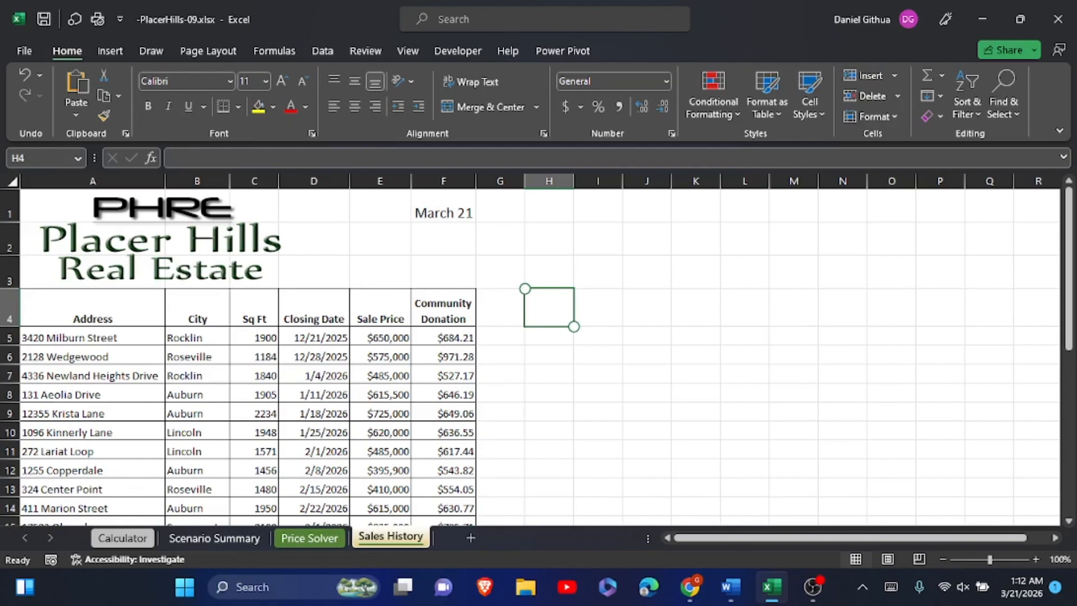
click(891, 587)
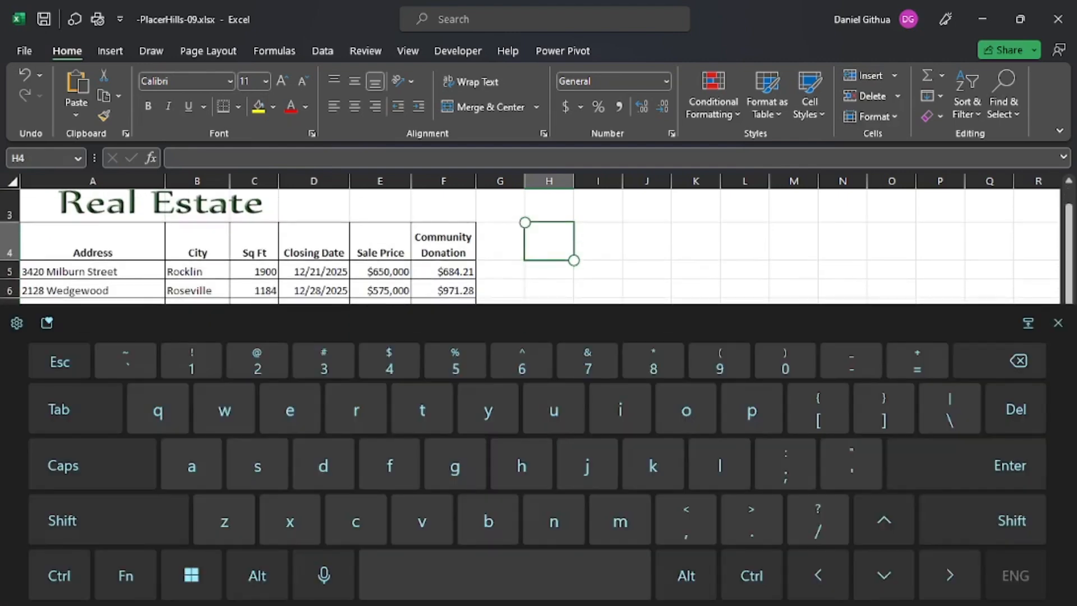
text(=g)
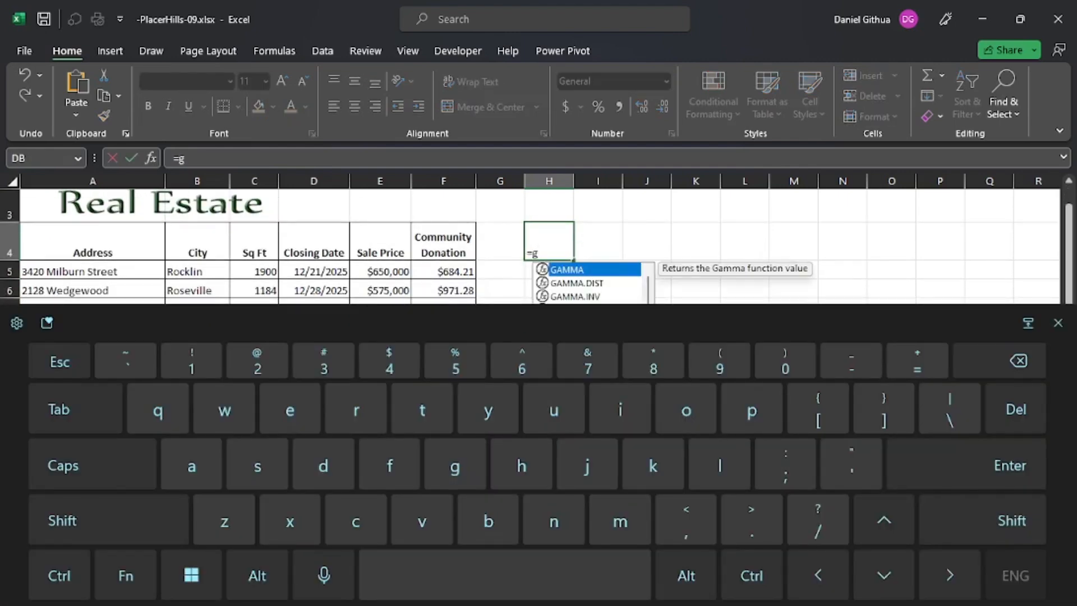
text(r)
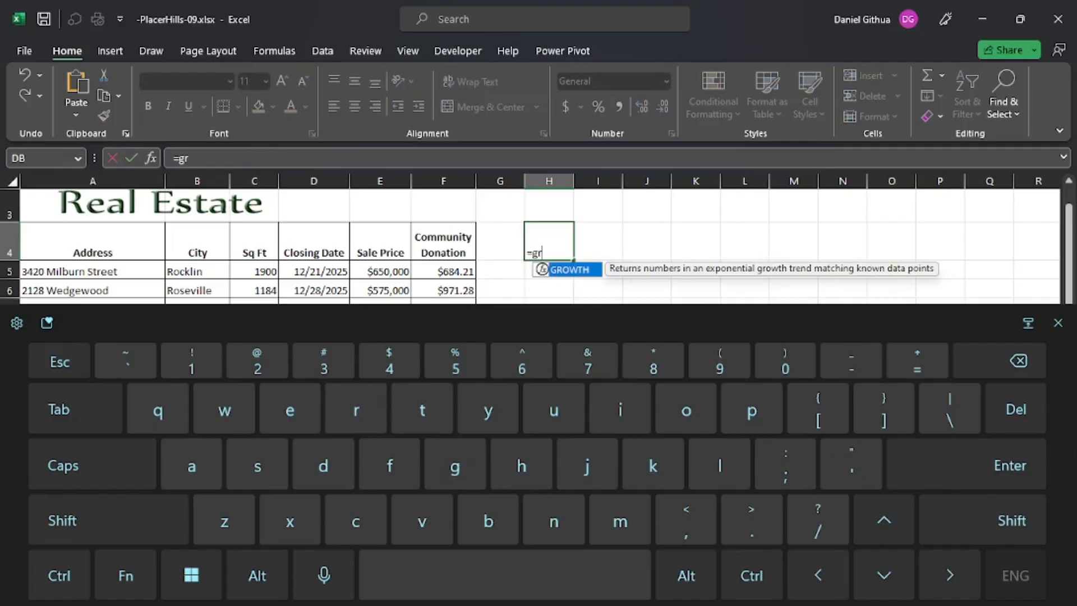
text(oup)
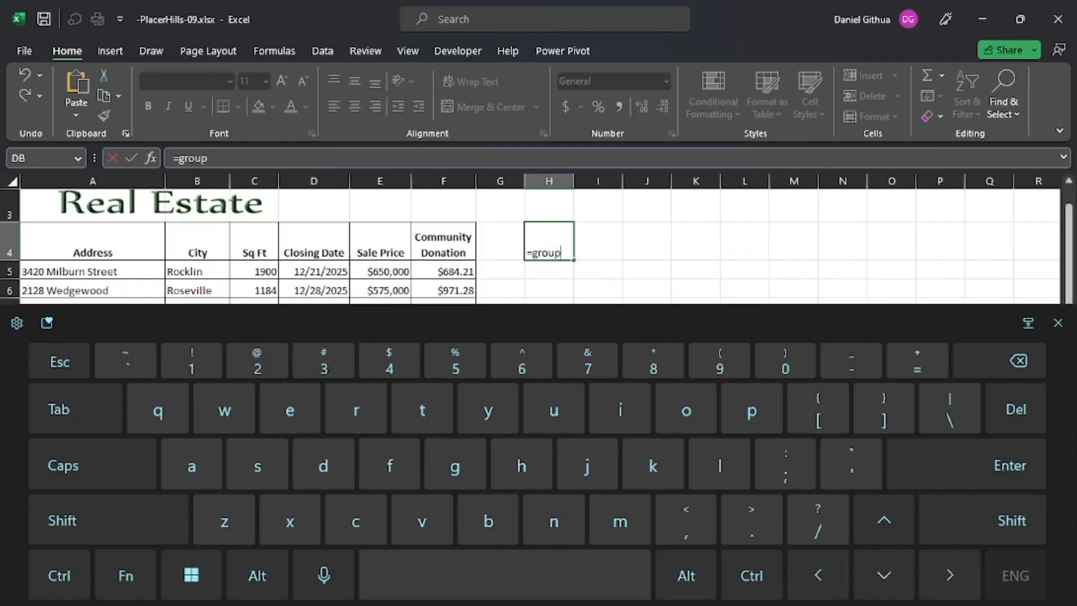
text(by)
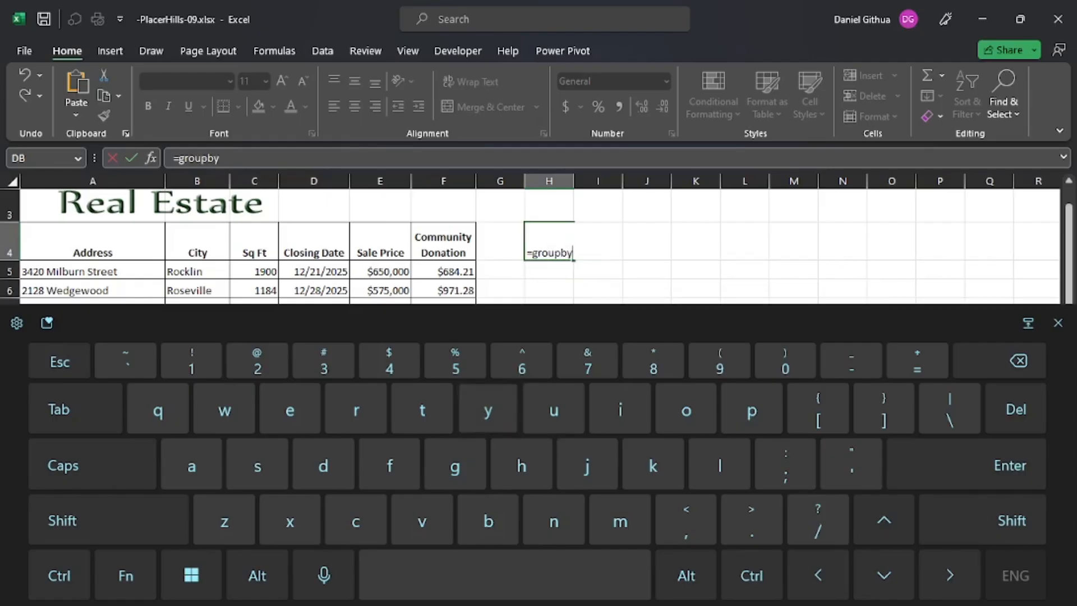
text(()
click(1058, 323)
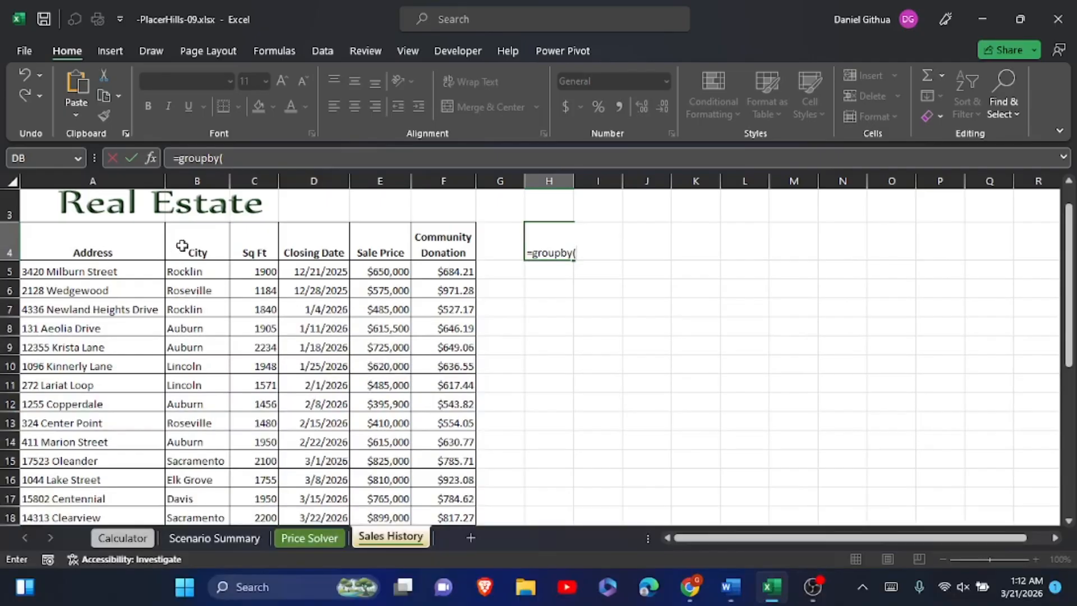
Step: Complete the H4 formula with the city and donation ranges including headers, and enter it as =groupby(B4:B26,F4:F26,sum,3)
drag(182, 246, 186, 475)
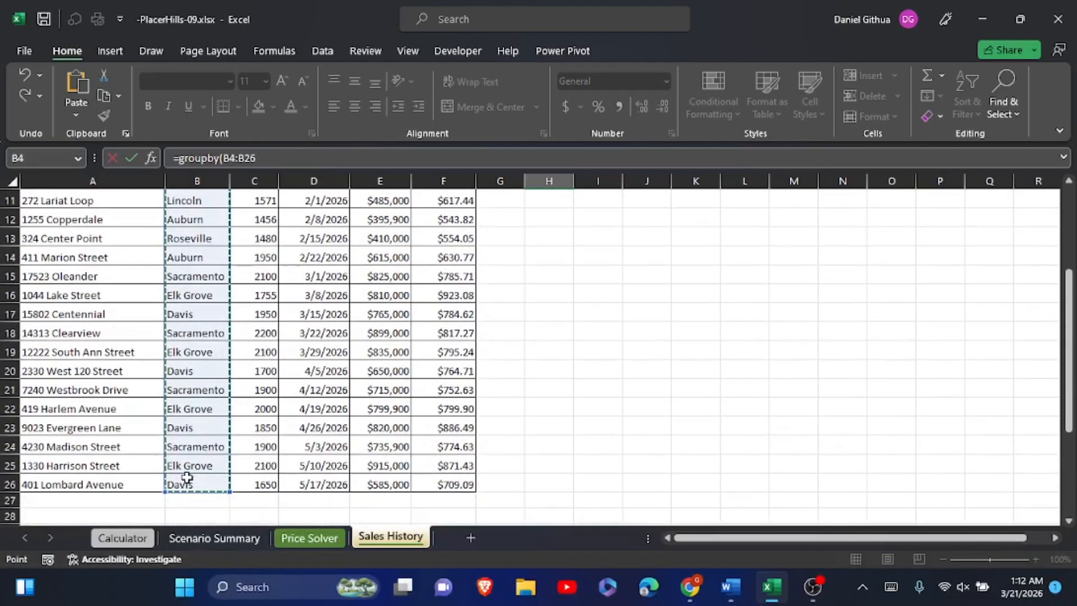
text(,)
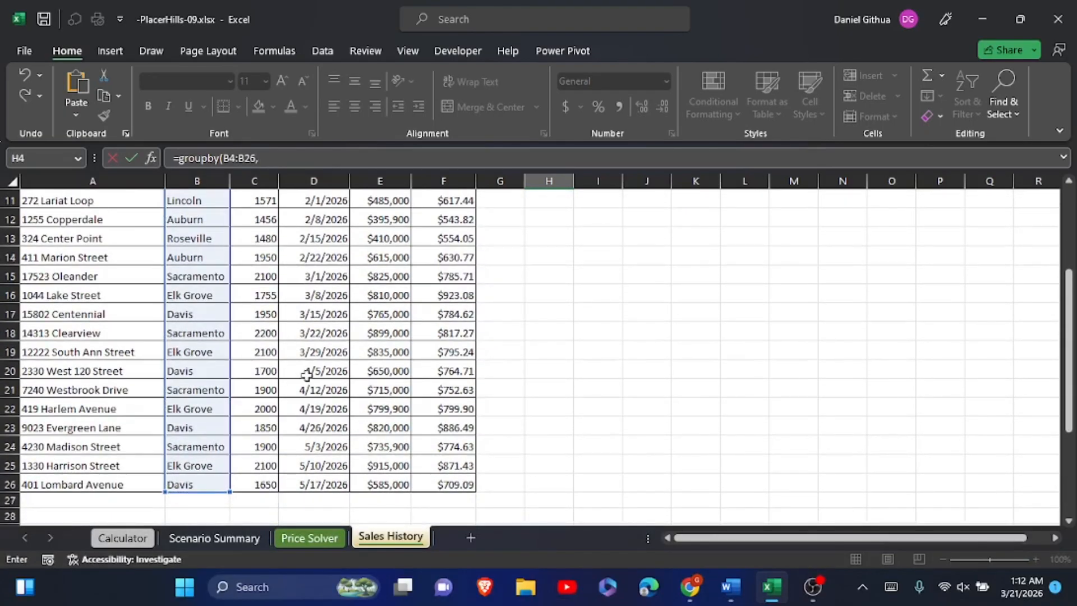
click(426, 483)
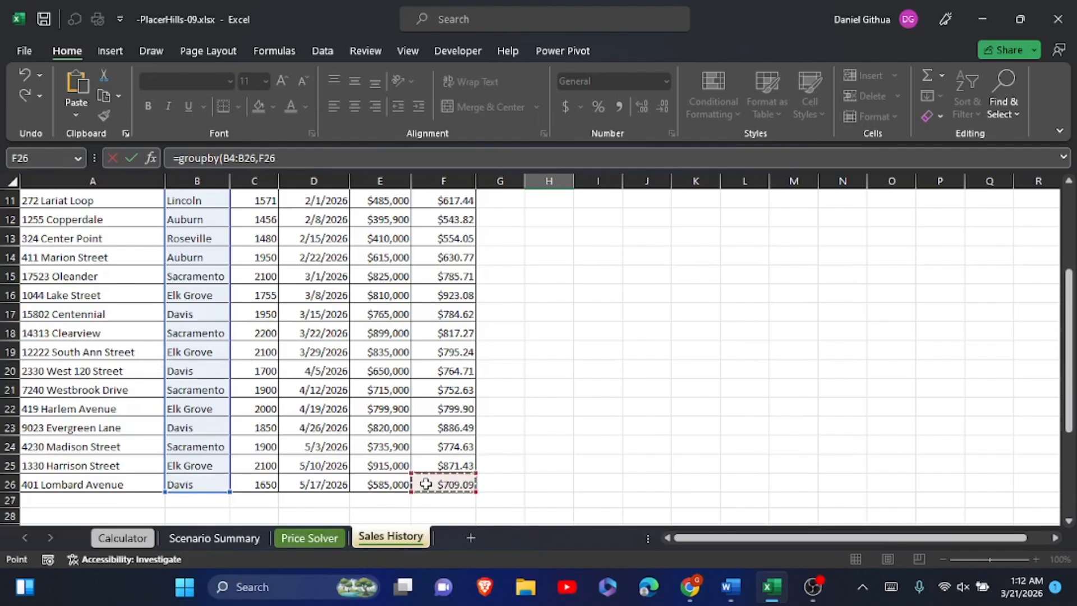
drag(425, 483, 448, 233)
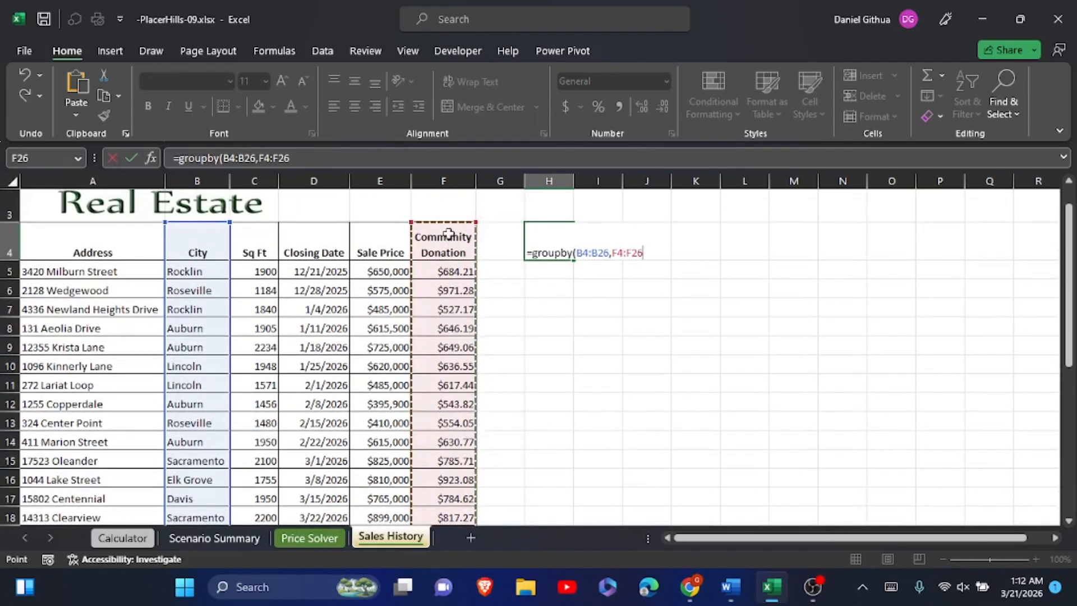
text(,su)
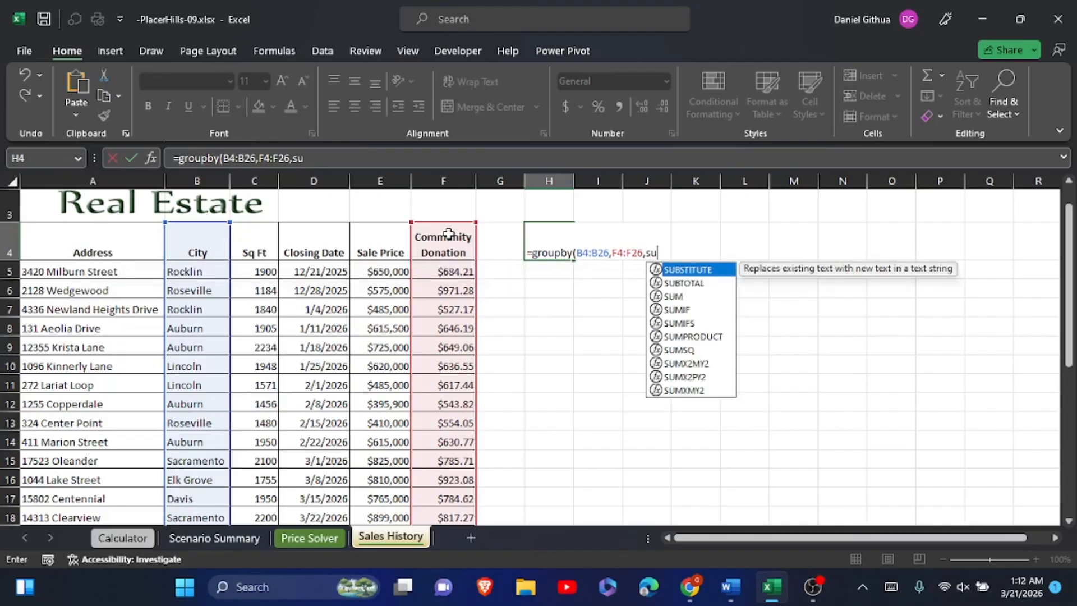
text(m,3)
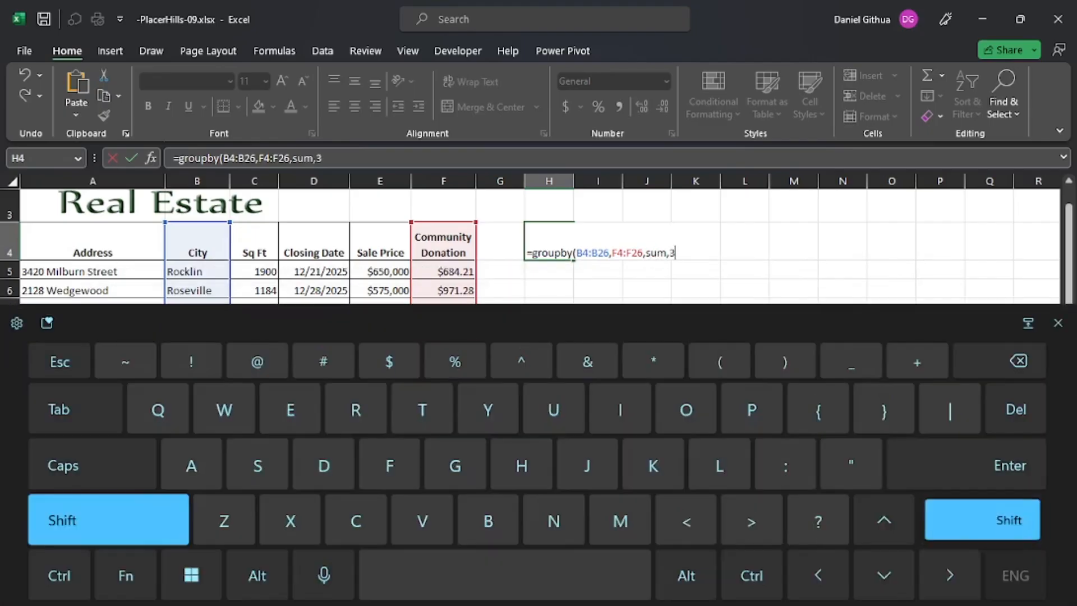
text())
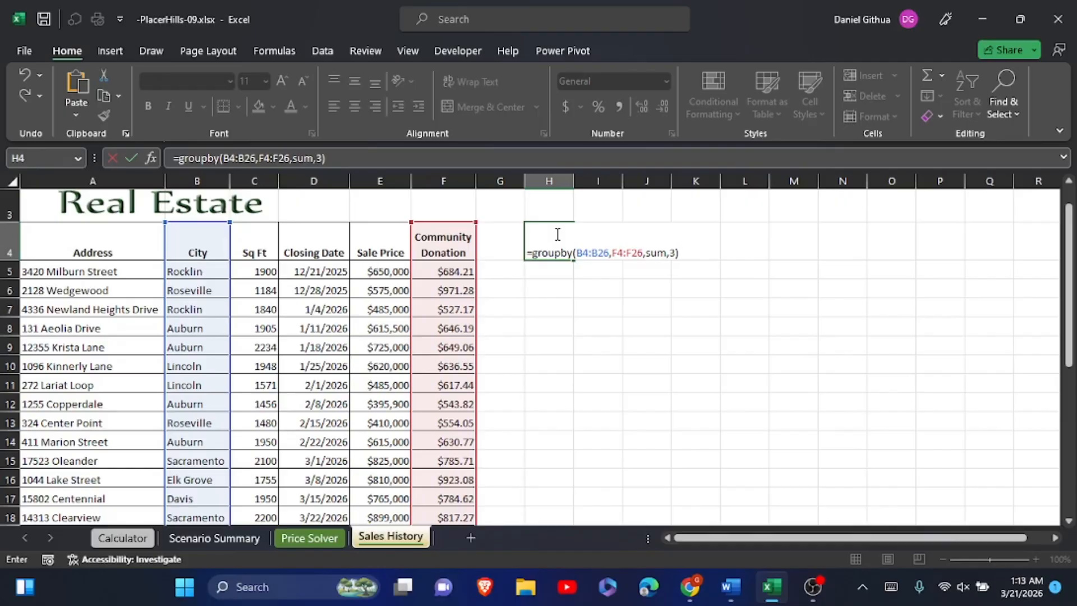
click(130, 158)
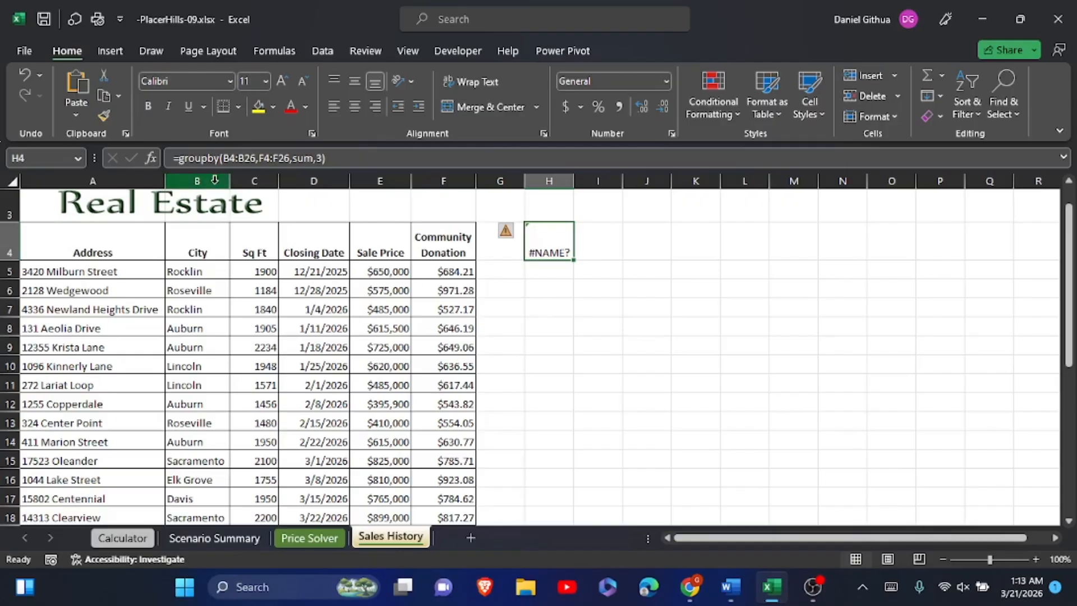
Step: Switch to the Word instructions, highlight step 9 with substeps a to c in yellow, and read Figure 9-113 and step 10 on the histogram
drag(177, 161, 340, 155)
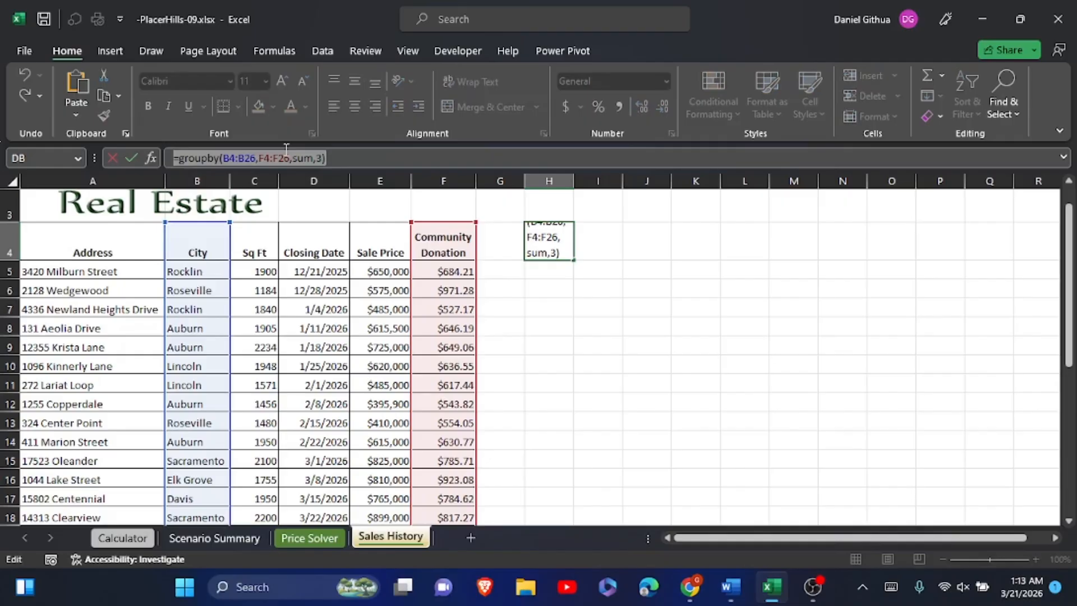
key(alt+Tab)
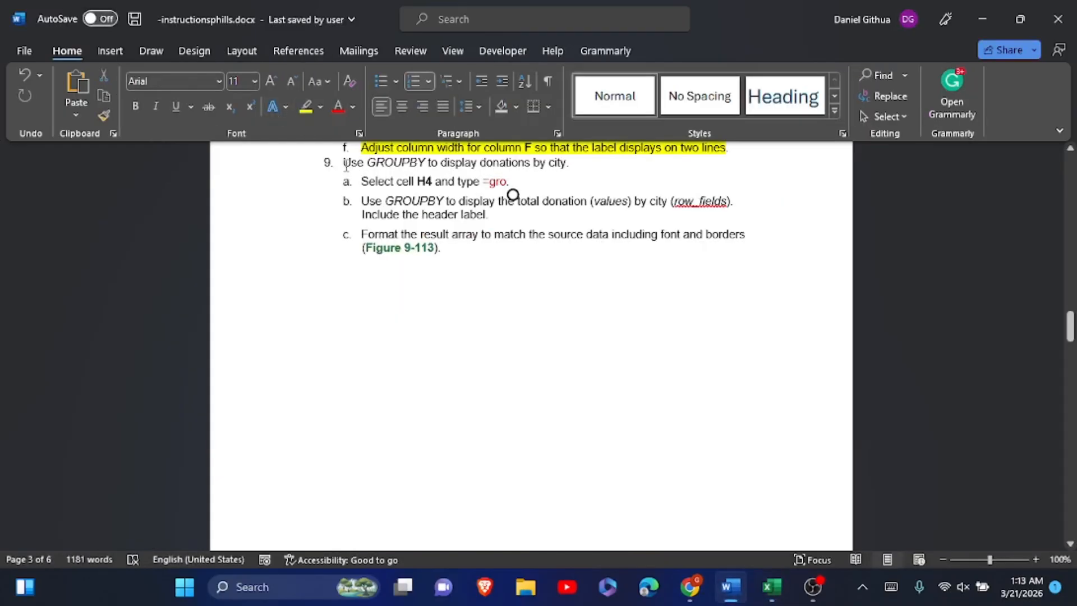
drag(346, 164, 701, 289)
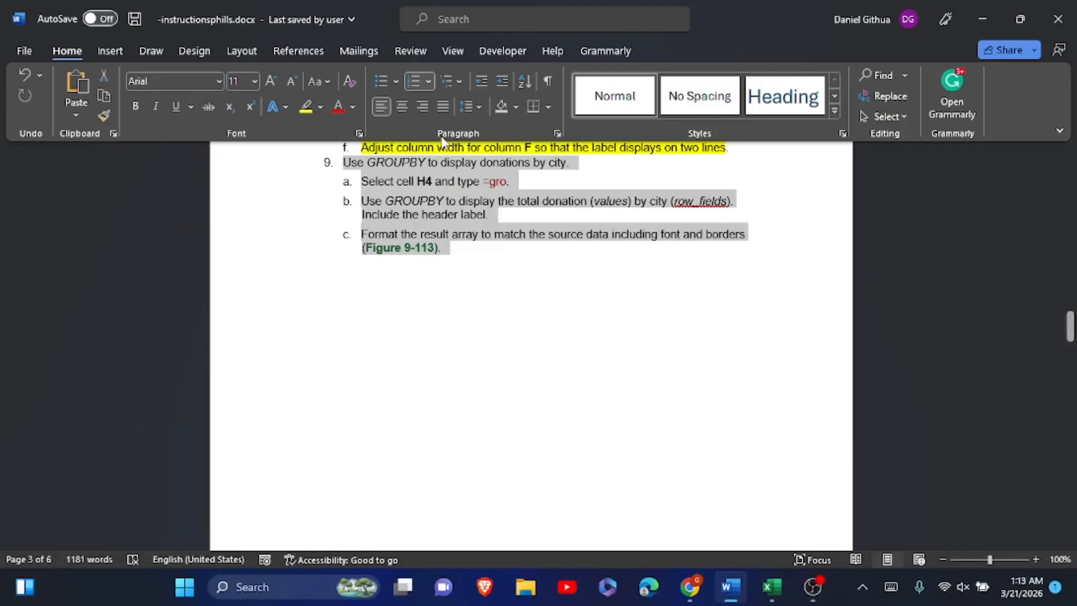
click(305, 106)
scroll(308, 112, down, 5)
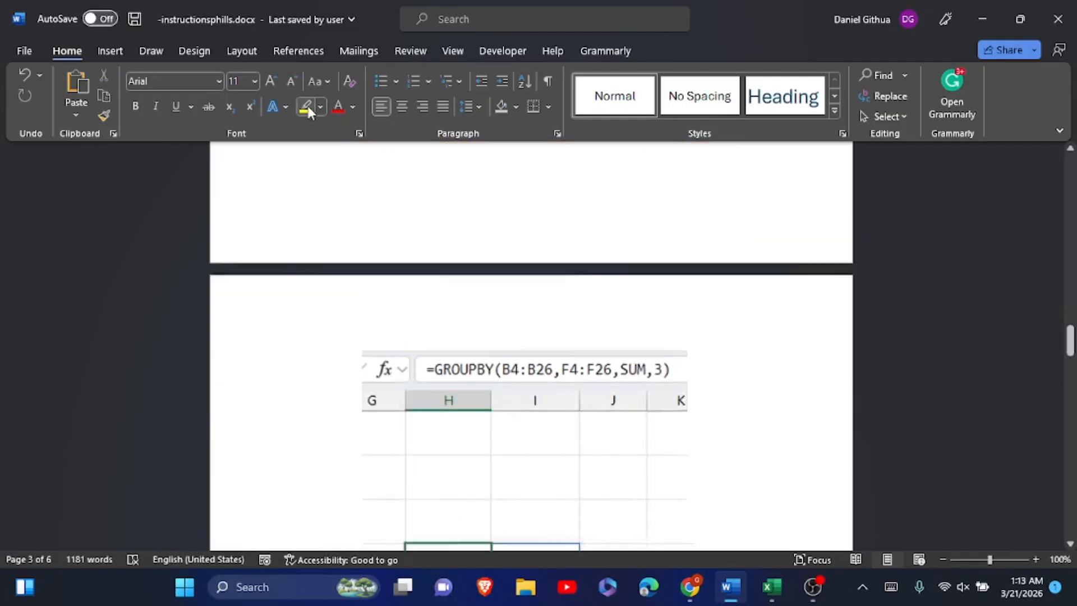
scroll(307, 112, down, 10)
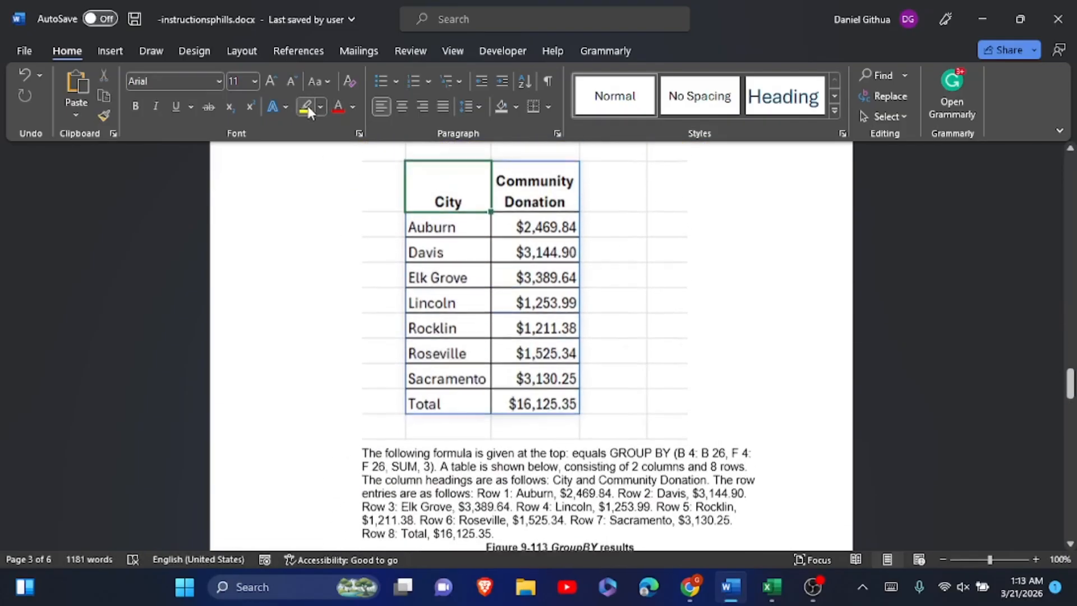
scroll(308, 112, up, 1)
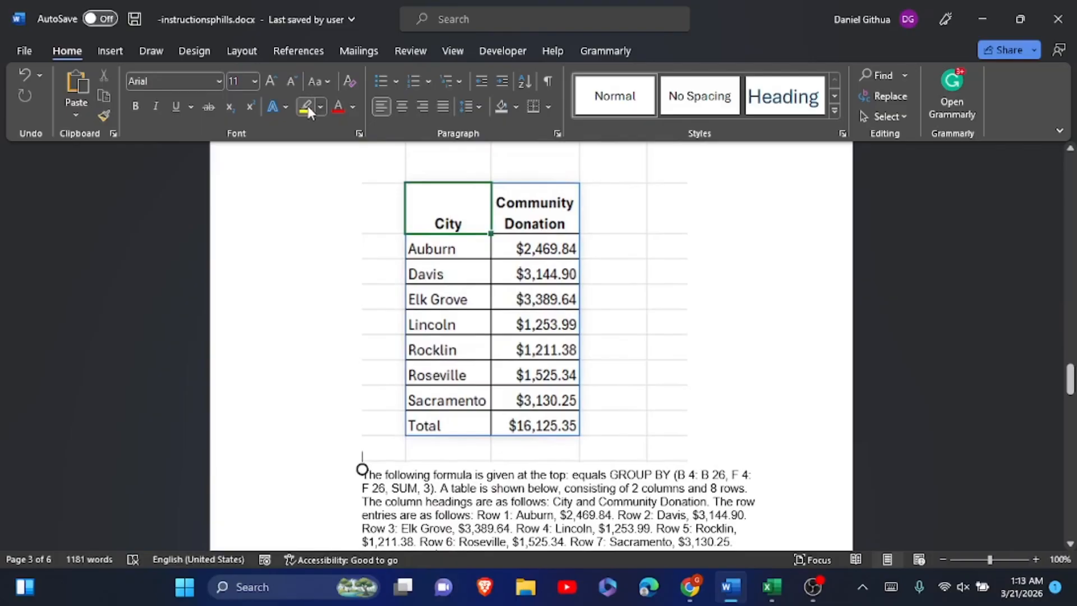
scroll(308, 112, down, 10)
scroll(307, 113, up, 3)
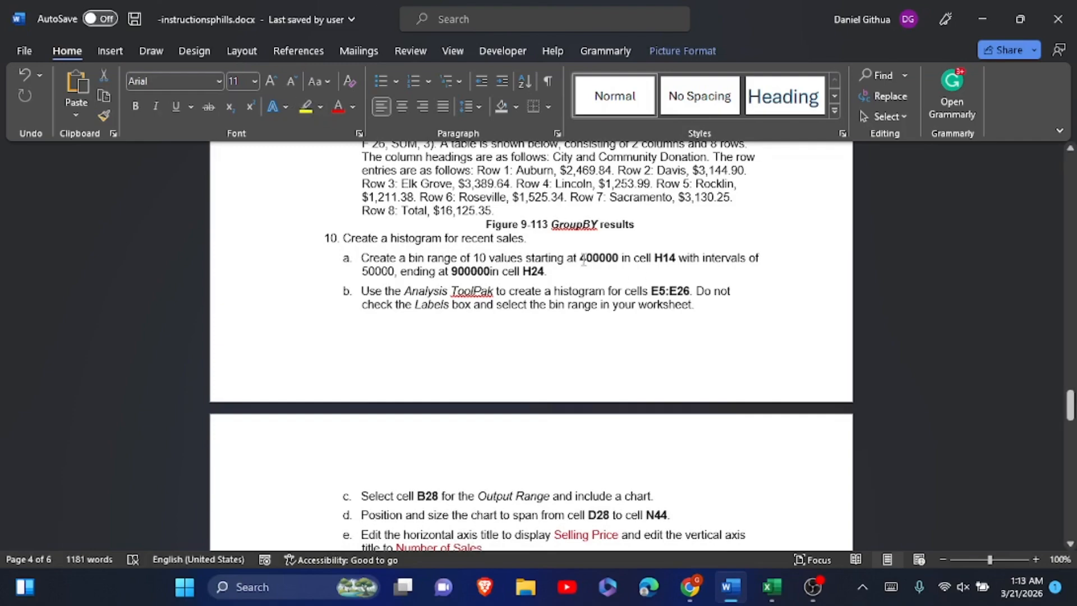
drag(582, 259, 620, 262)
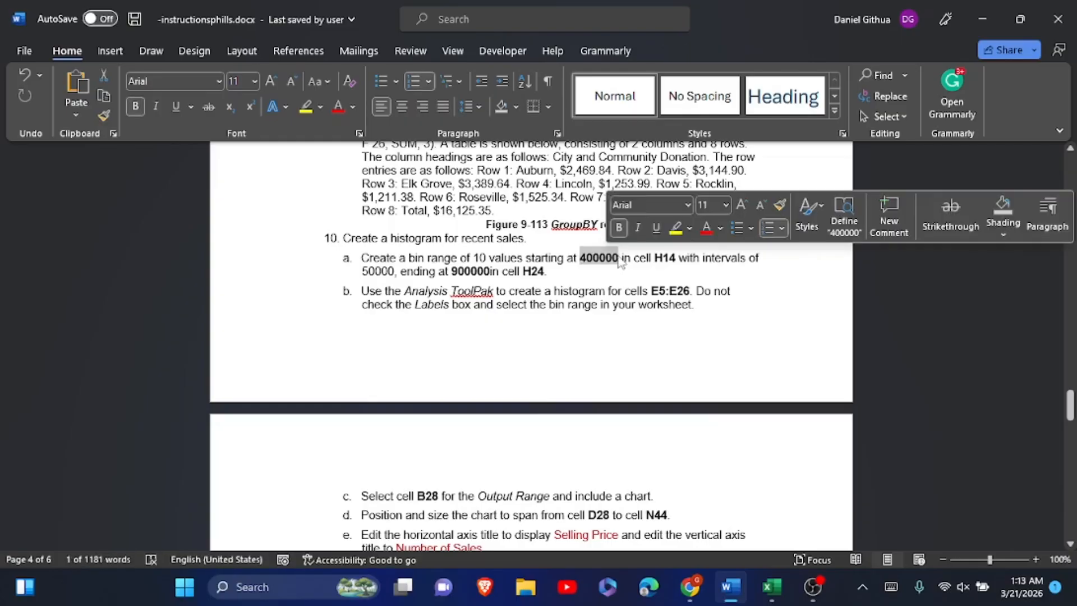
Step: Return to the Excel workbook, cancel the open edit of the H4 formula, and enter 400000 in cell H14 as the first bin value
key(alt+Tab)
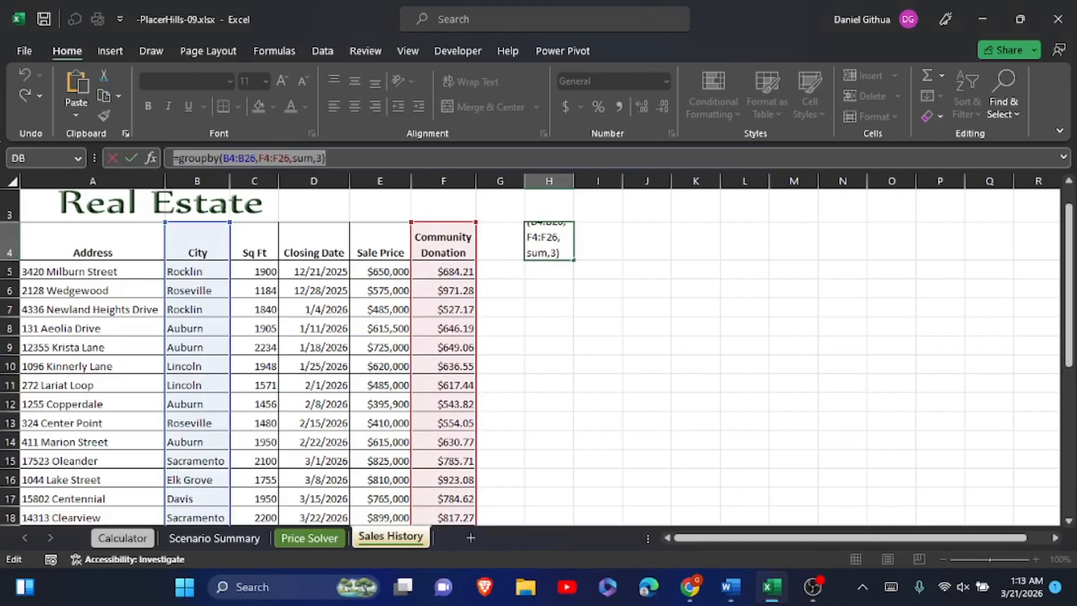
click(549, 441)
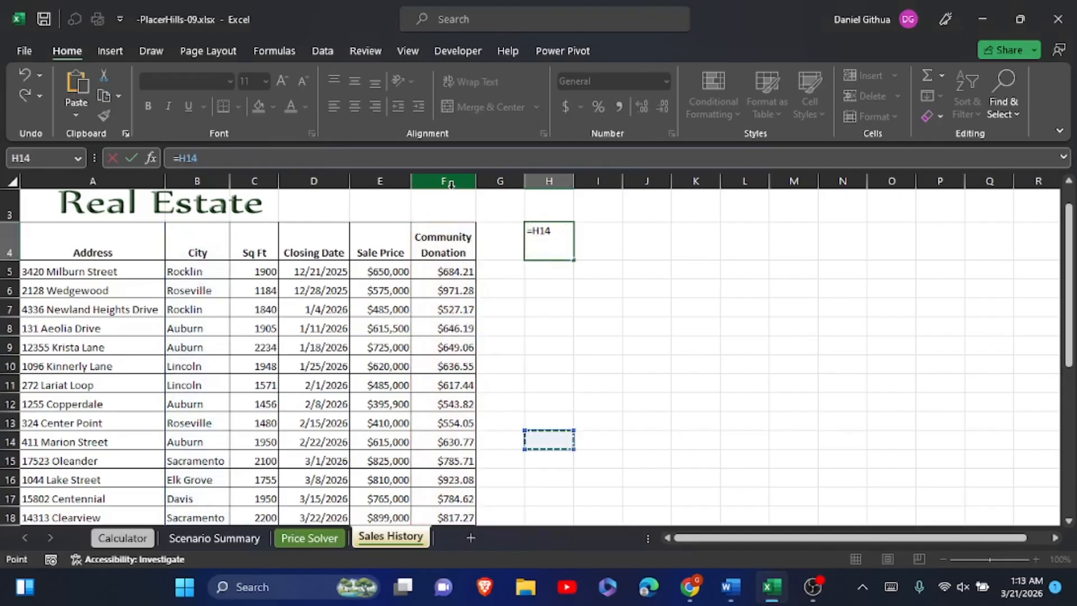
click(112, 157)
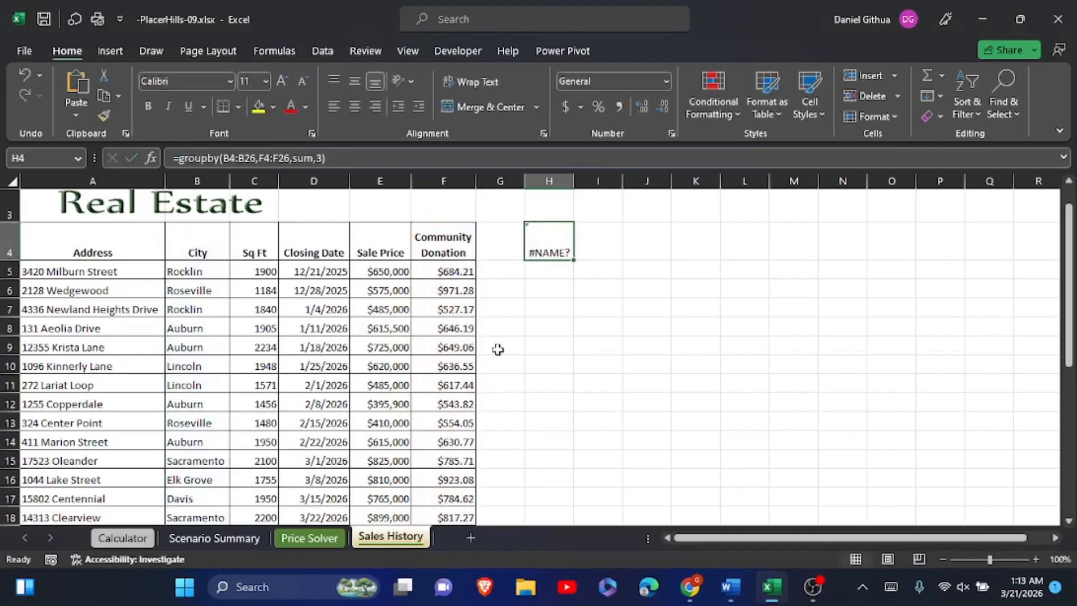
click(549, 440)
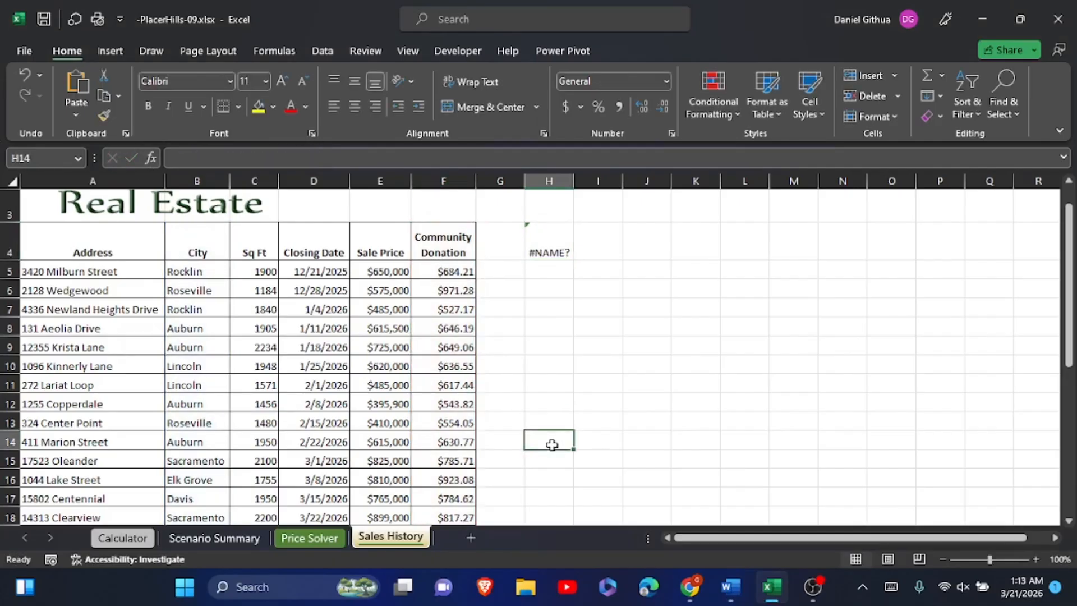
click(173, 157)
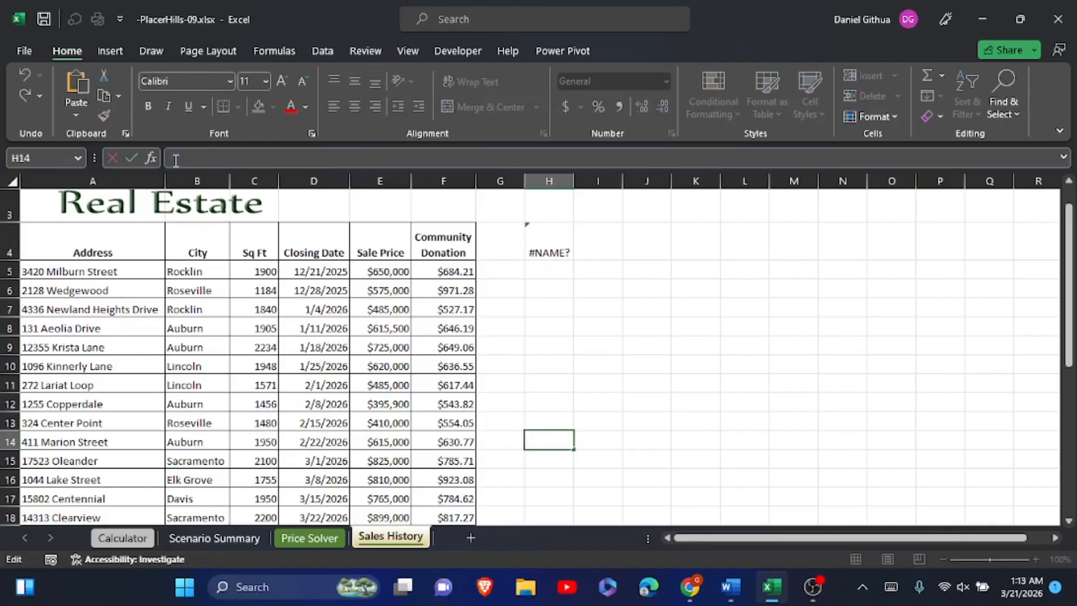
text(400000)
key(Return)
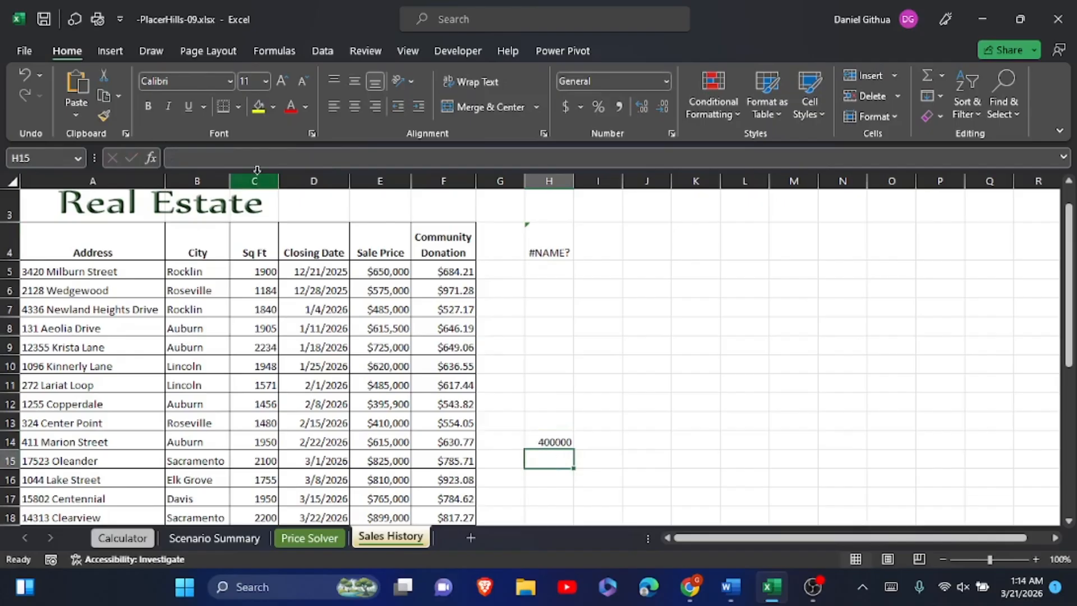
Step: Enter 450000 in cell H15 as the second bin value
click(173, 159)
text(400000)
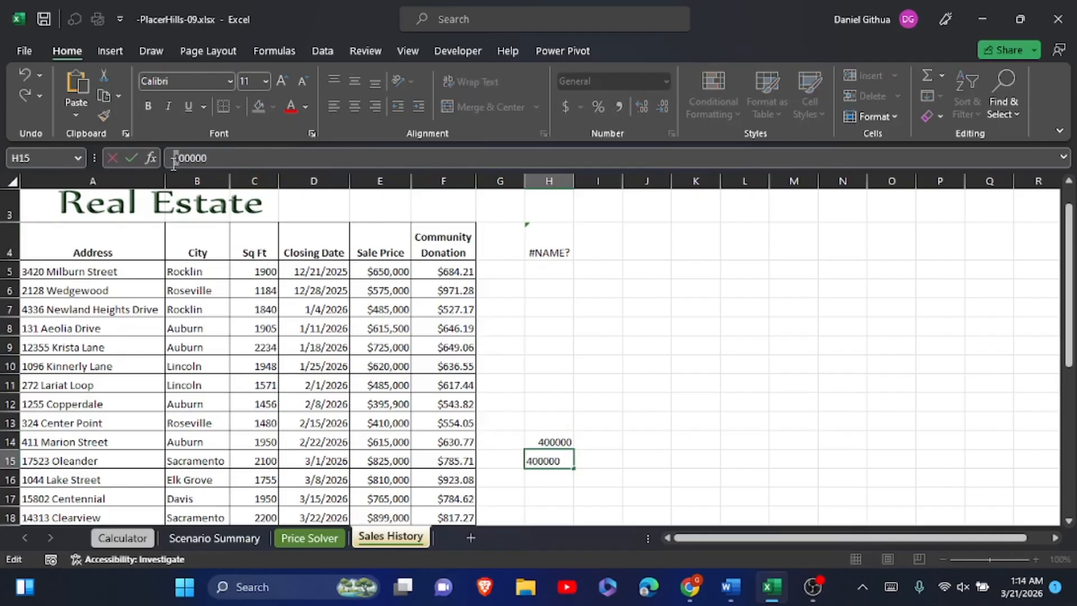
drag(175, 160, 171, 162)
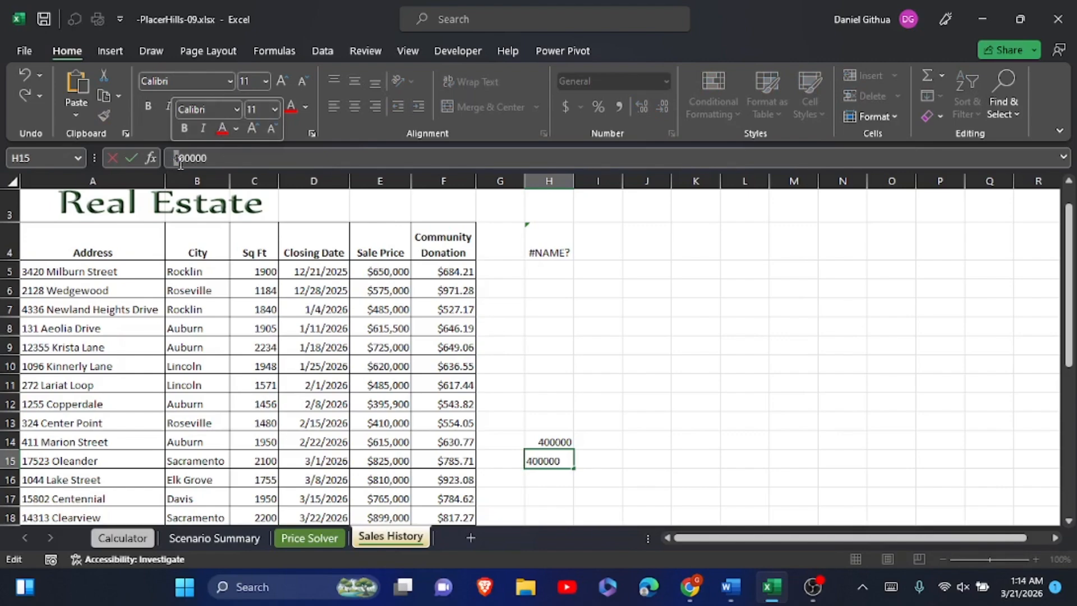
click(183, 161)
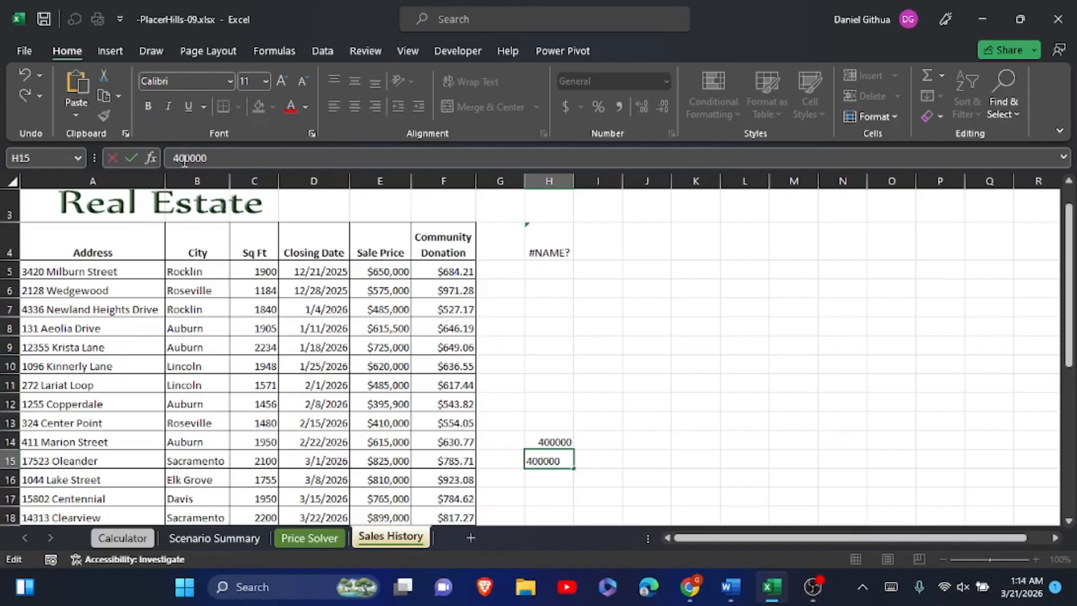
drag(184, 161, 182, 163)
text(5)
click(130, 160)
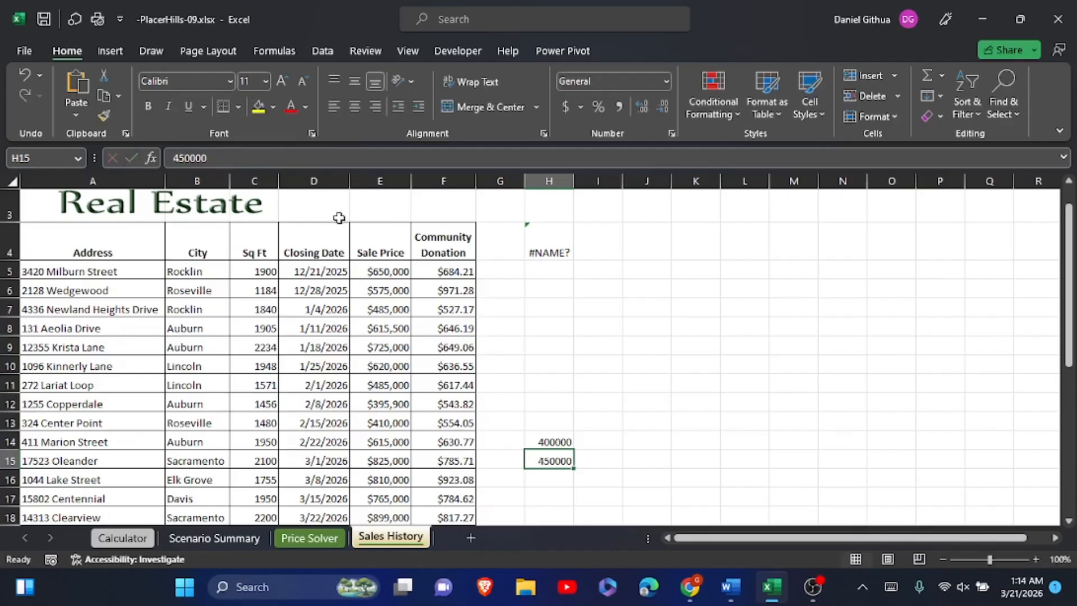
Step: Extend the 400000 and 450000 bin values in H14:H15 down to H24 as a series ending at 900000
click(551, 441)
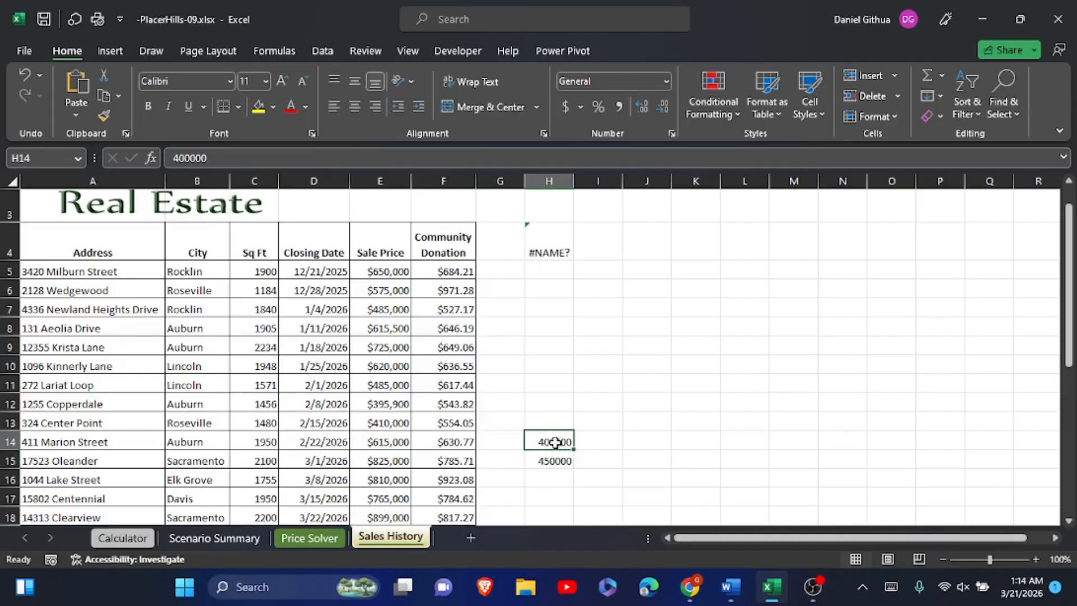
drag(556, 442, 555, 454)
scroll(554, 455, down, 1)
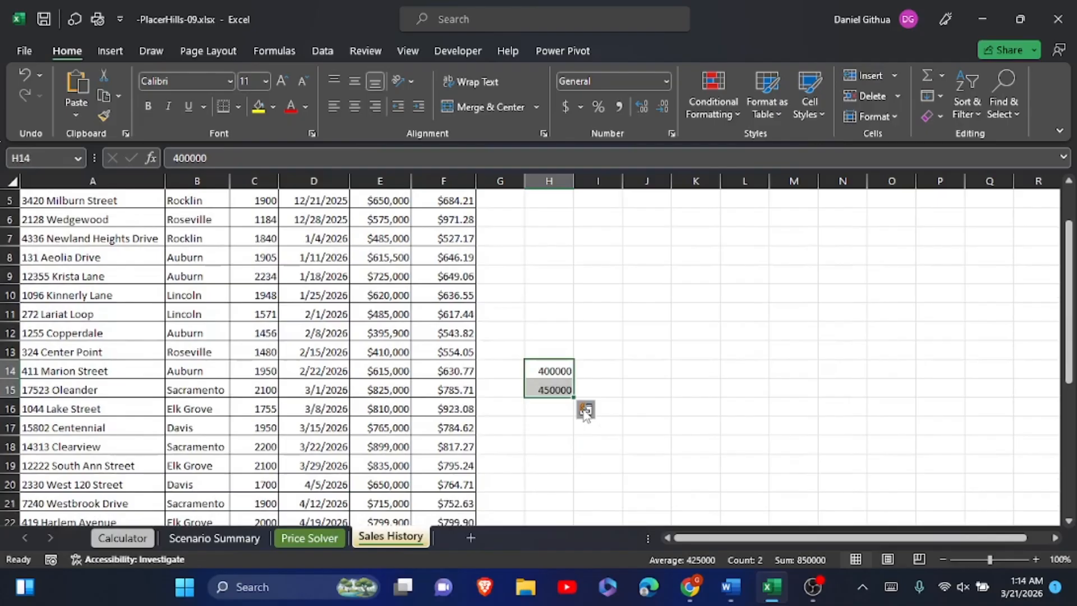
scroll(585, 414, down, 2)
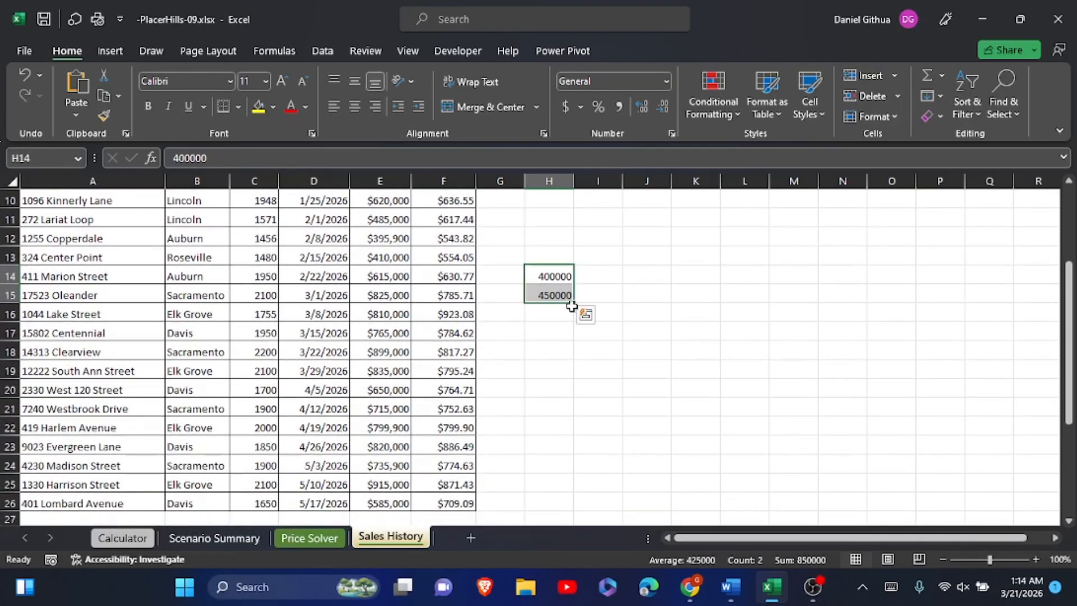
drag(573, 303, 571, 474)
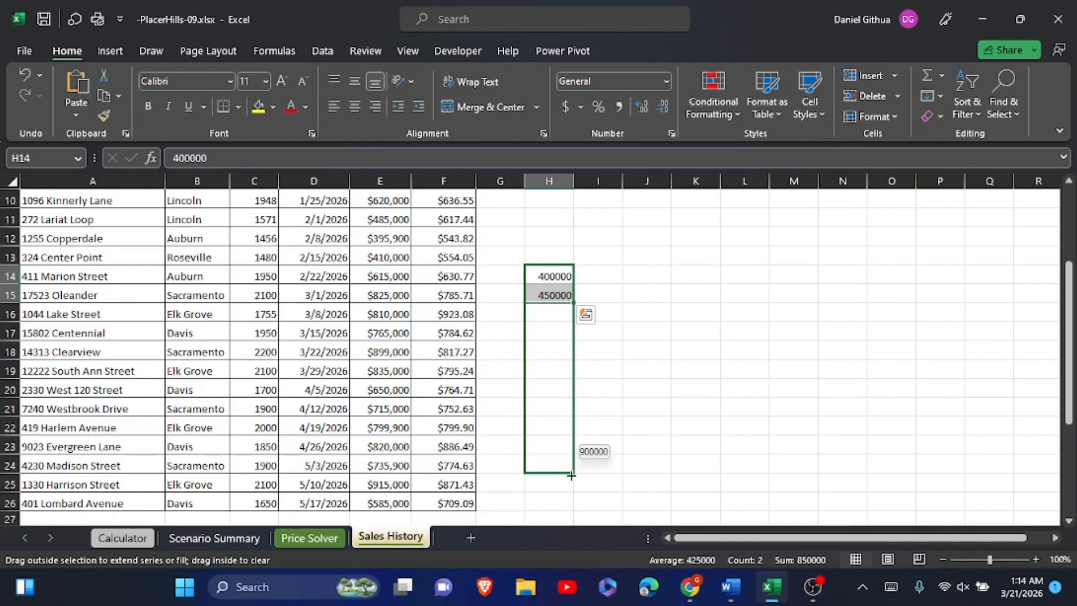
drag(570, 475, 571, 474)
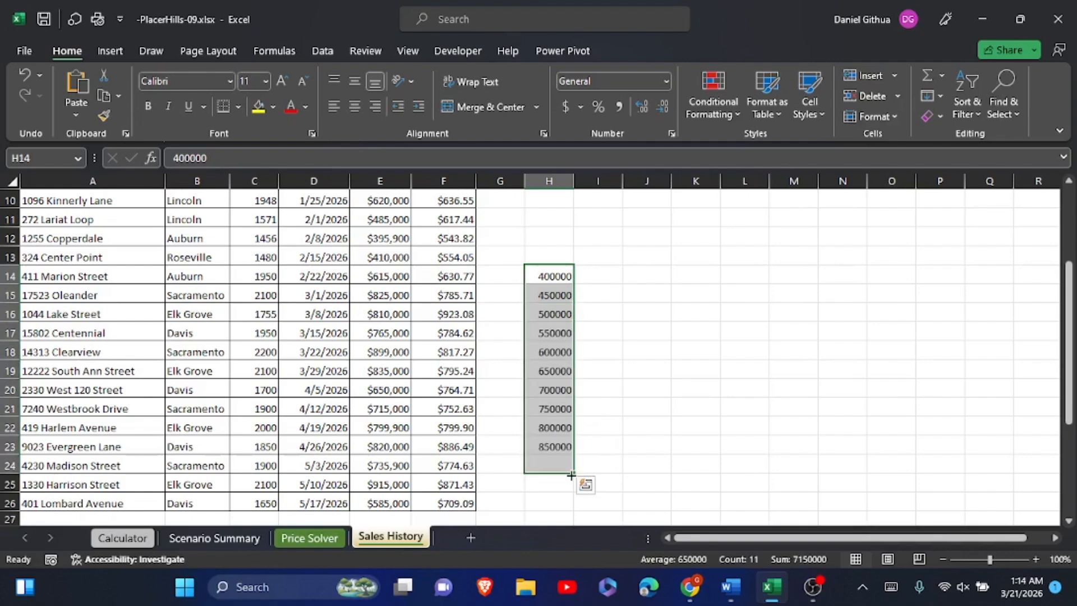
click(552, 465)
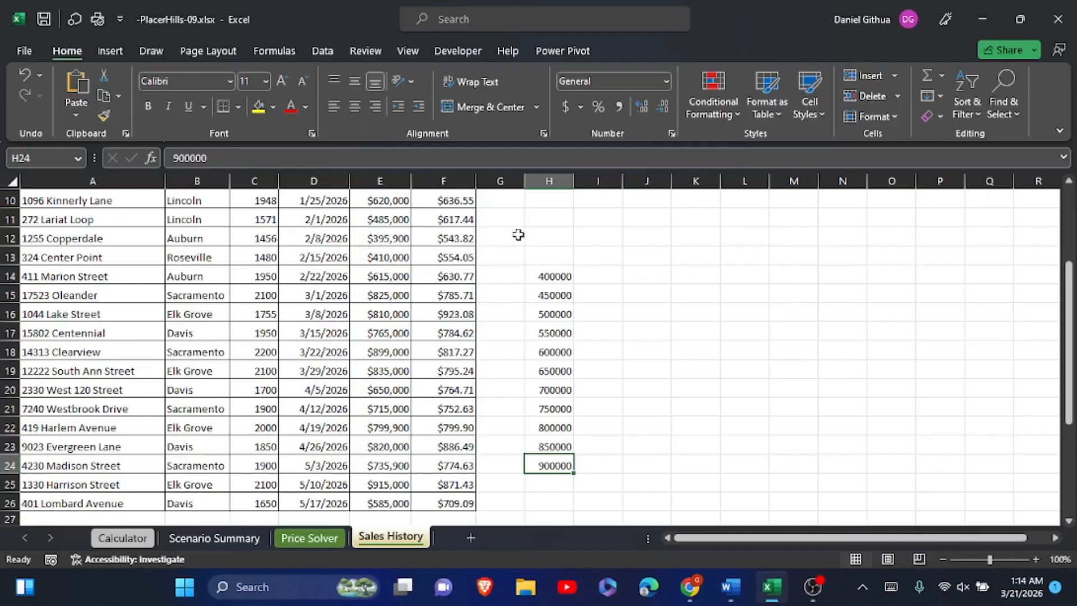
Step: Start the Histogram tool from the Data Analysis tools with an empty cell beside the bin values selected
click(647, 264)
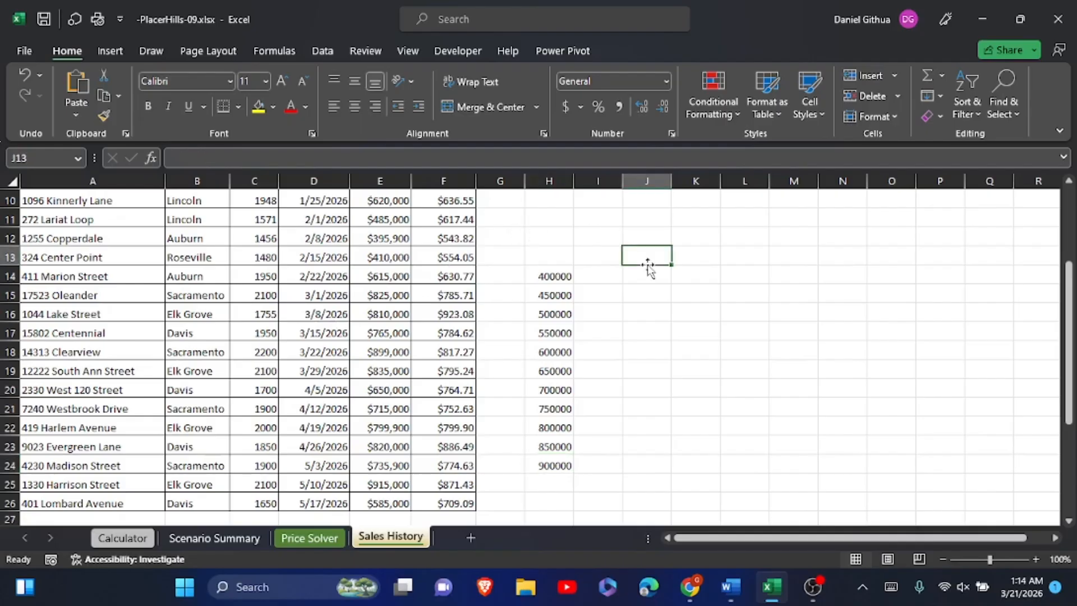
click(324, 51)
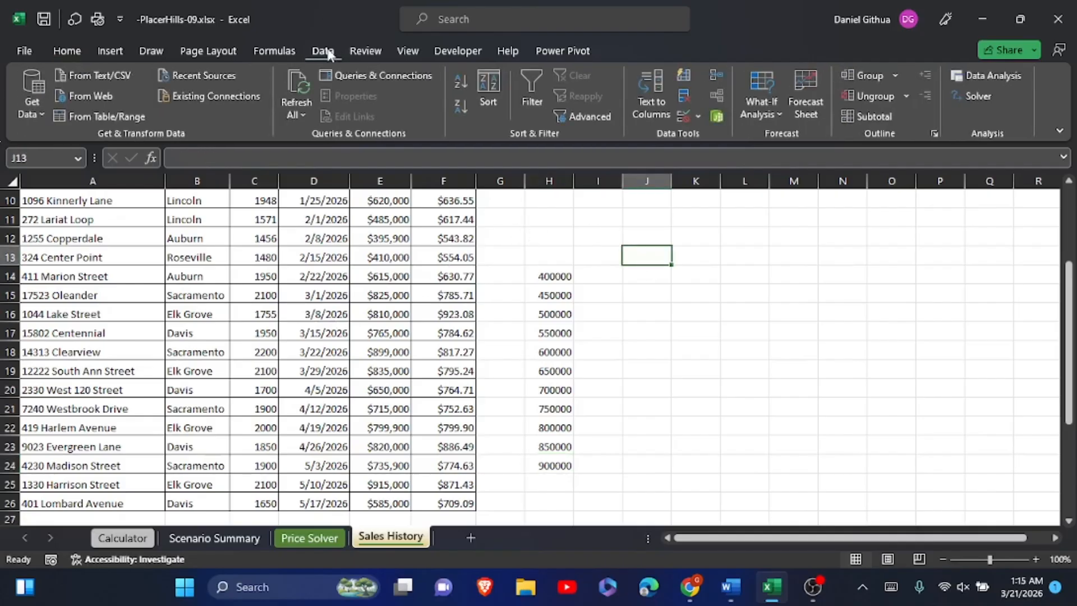
click(980, 75)
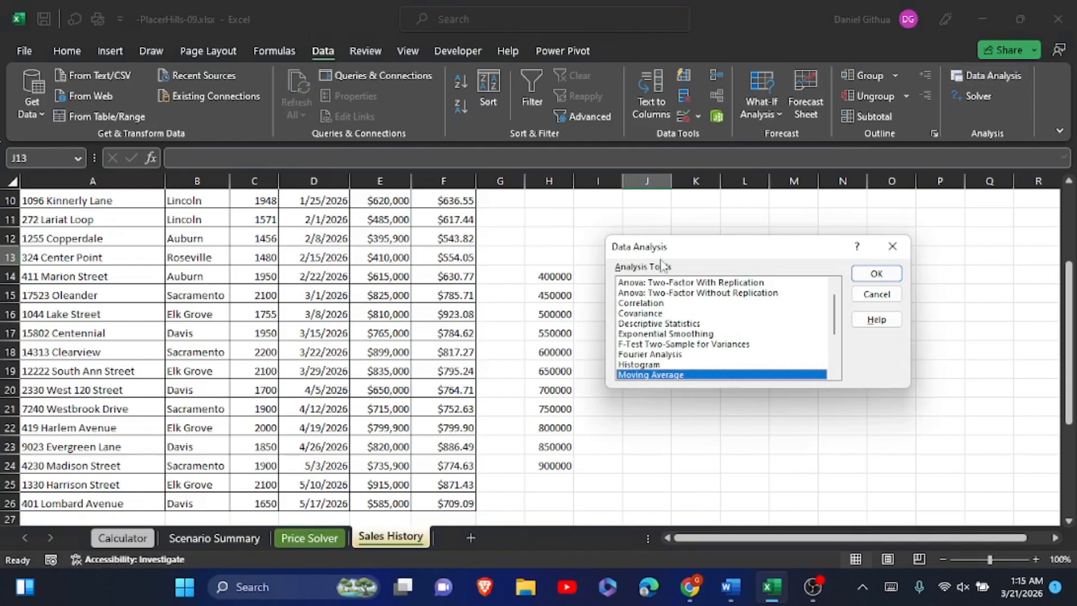
click(673, 364)
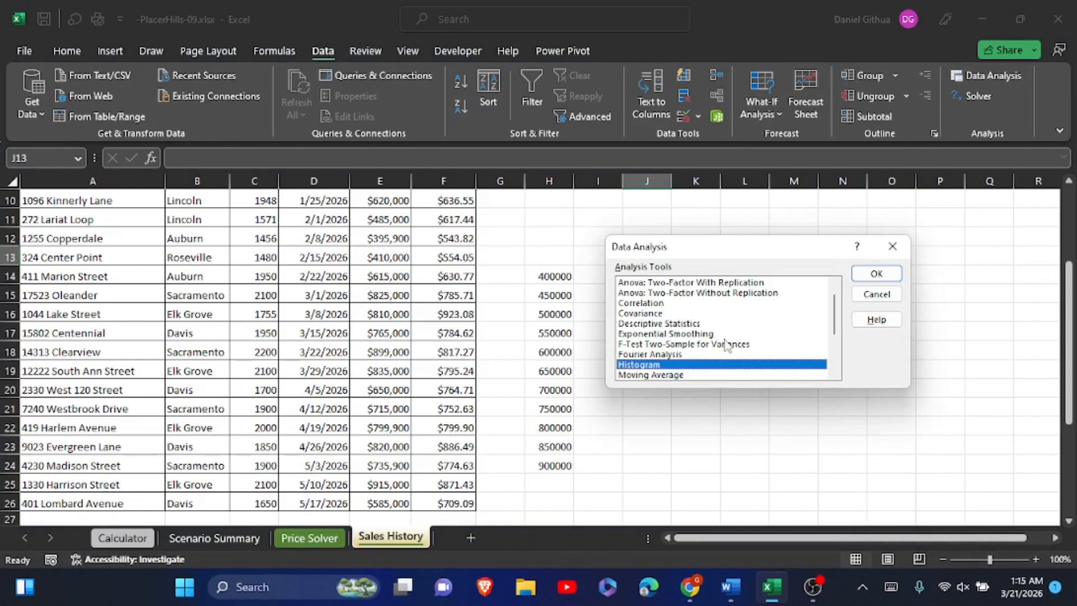
click(876, 274)
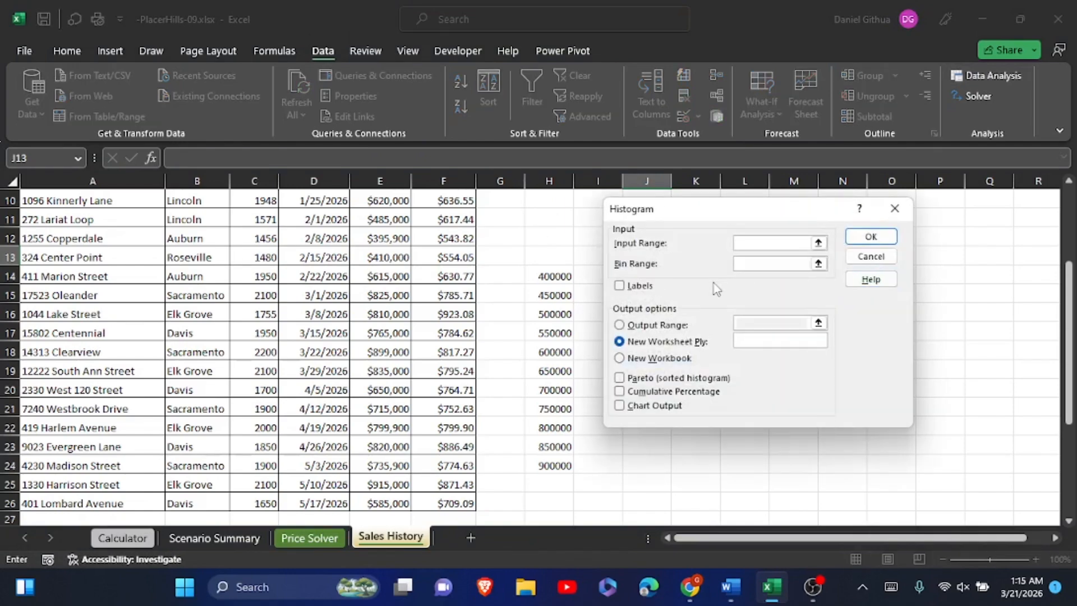
click(818, 242)
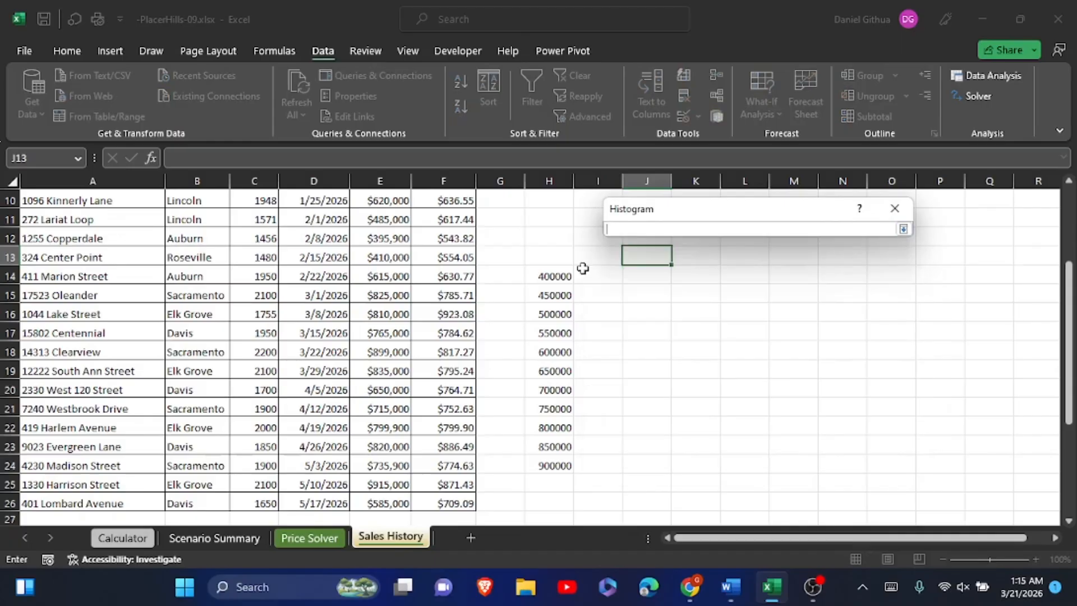
drag(555, 276, 545, 459)
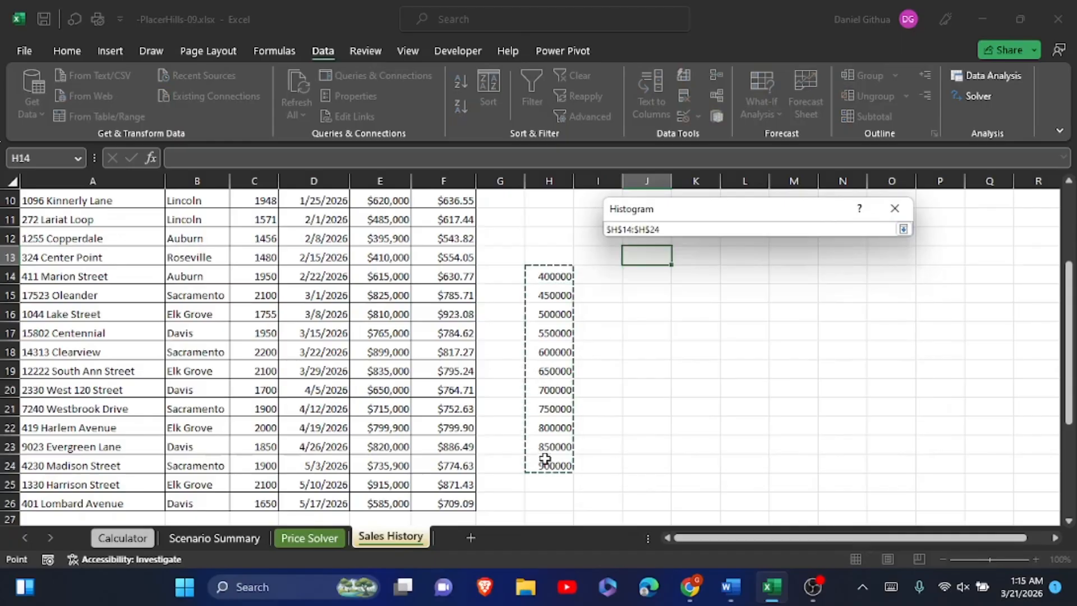
click(904, 231)
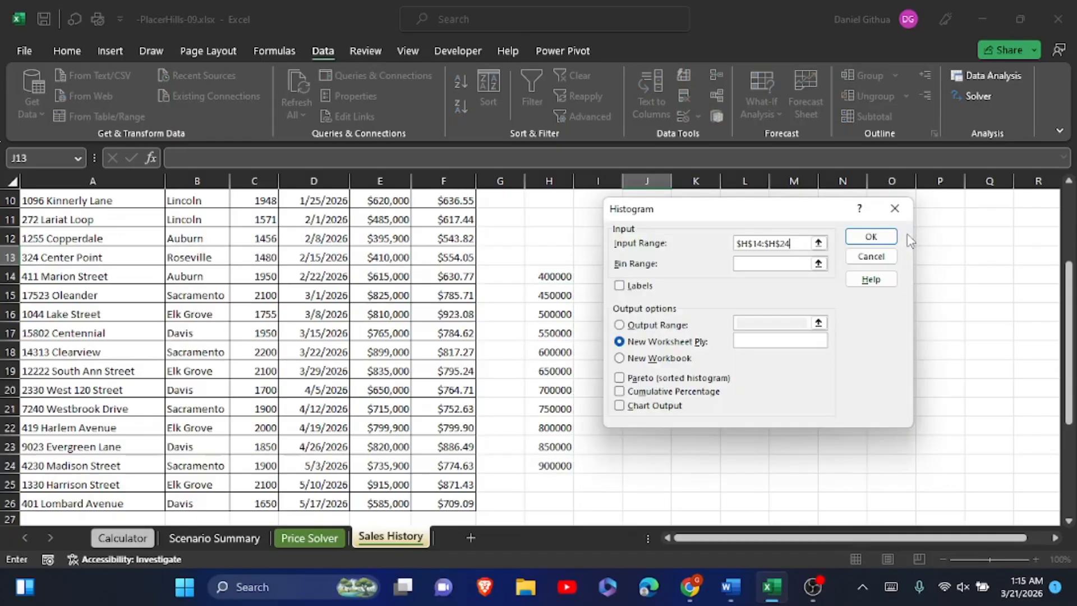
Step: Set the histogram's input range to the sale prices in E5:E26 and its bin range to H14:H24
click(818, 243)
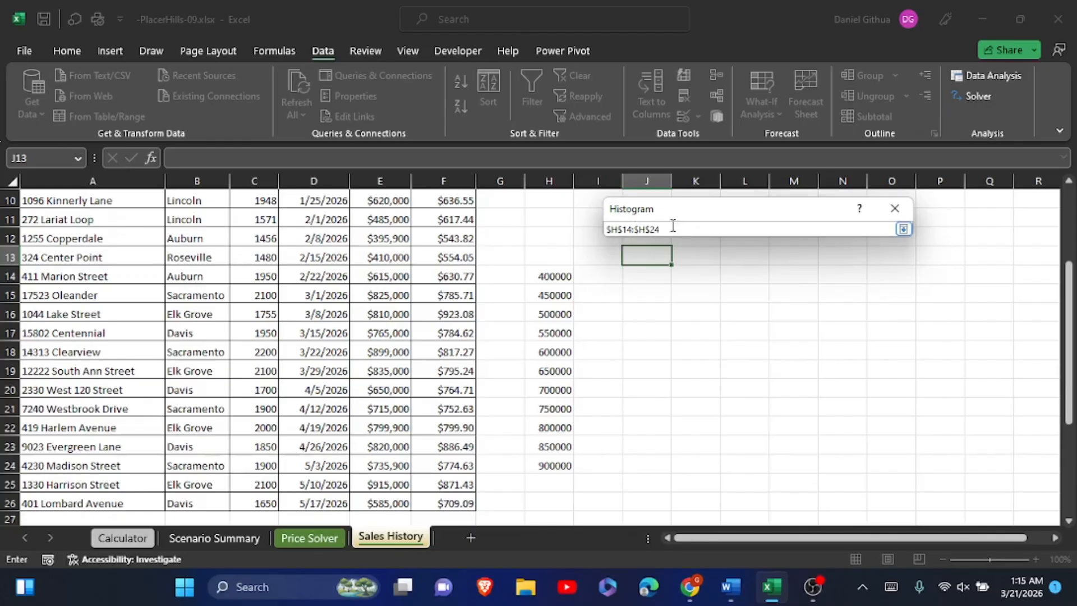
drag(666, 229, 605, 228)
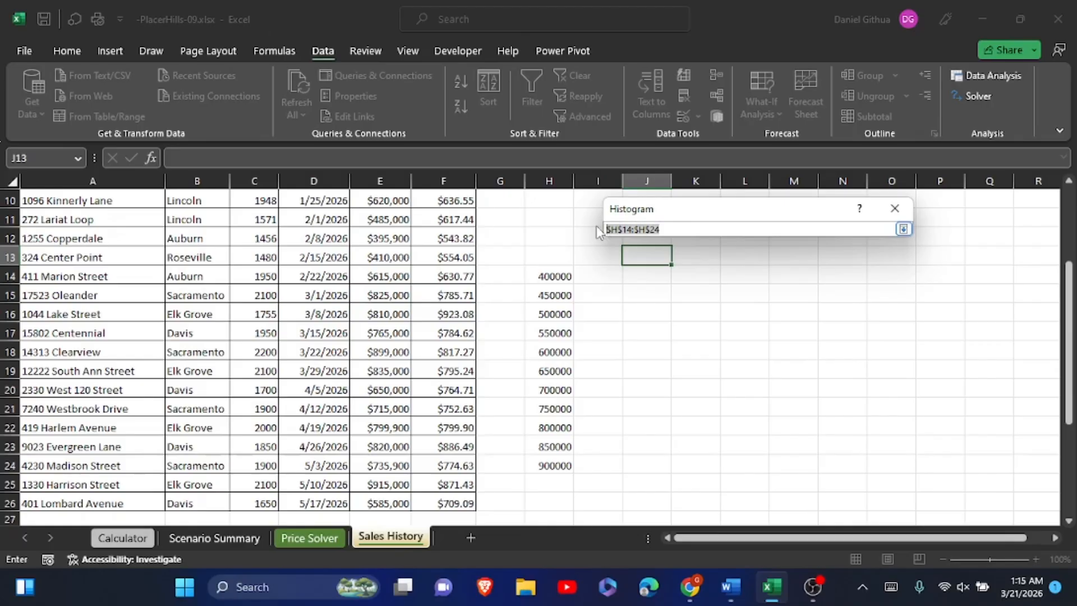
scroll(385, 208, up, 3)
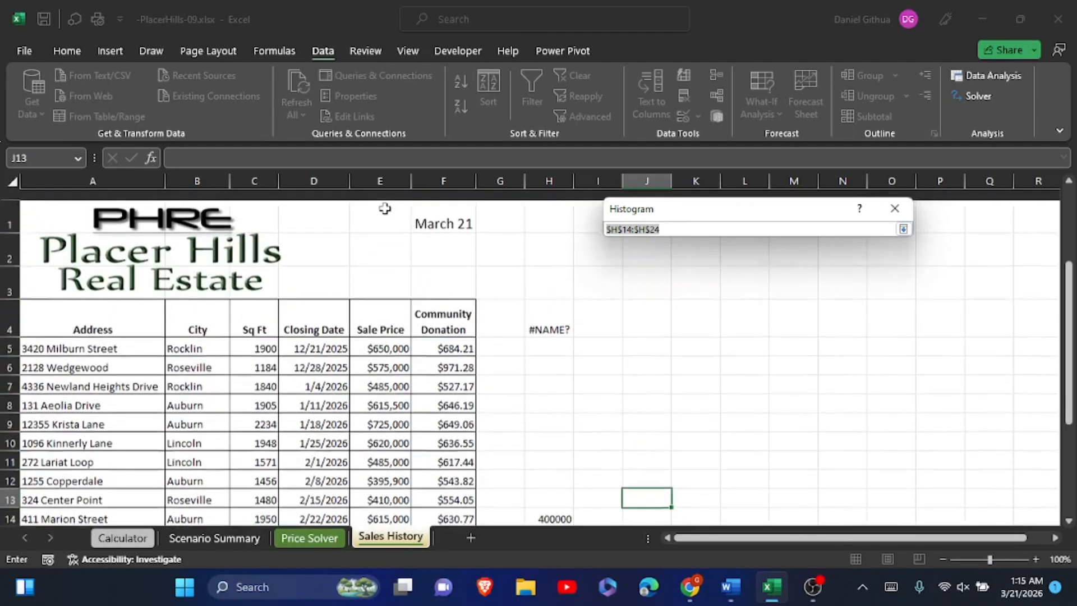
drag(382, 338, 400, 424)
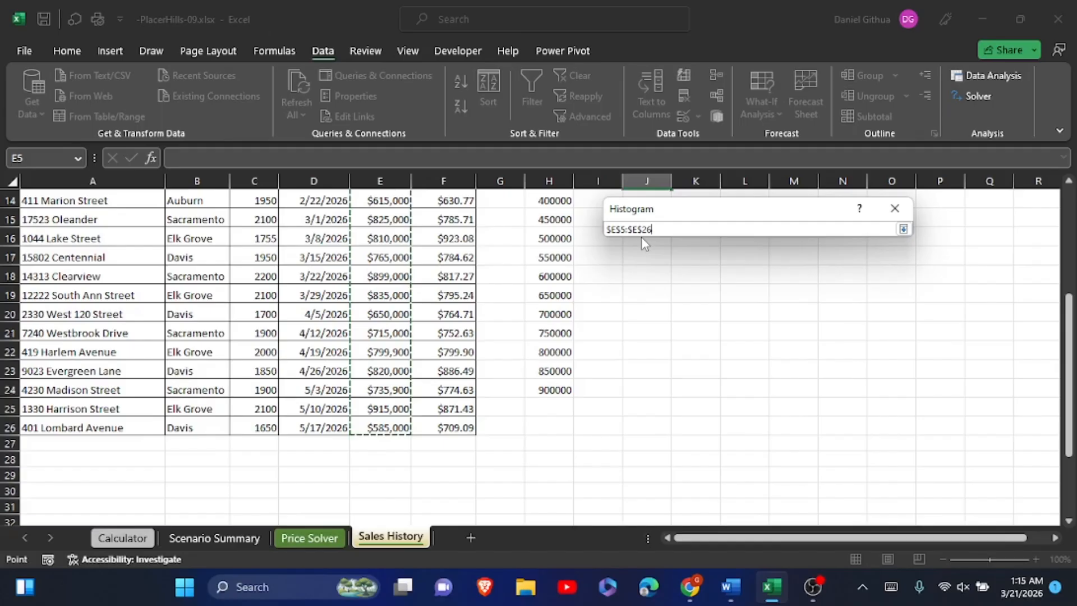
click(901, 231)
click(816, 267)
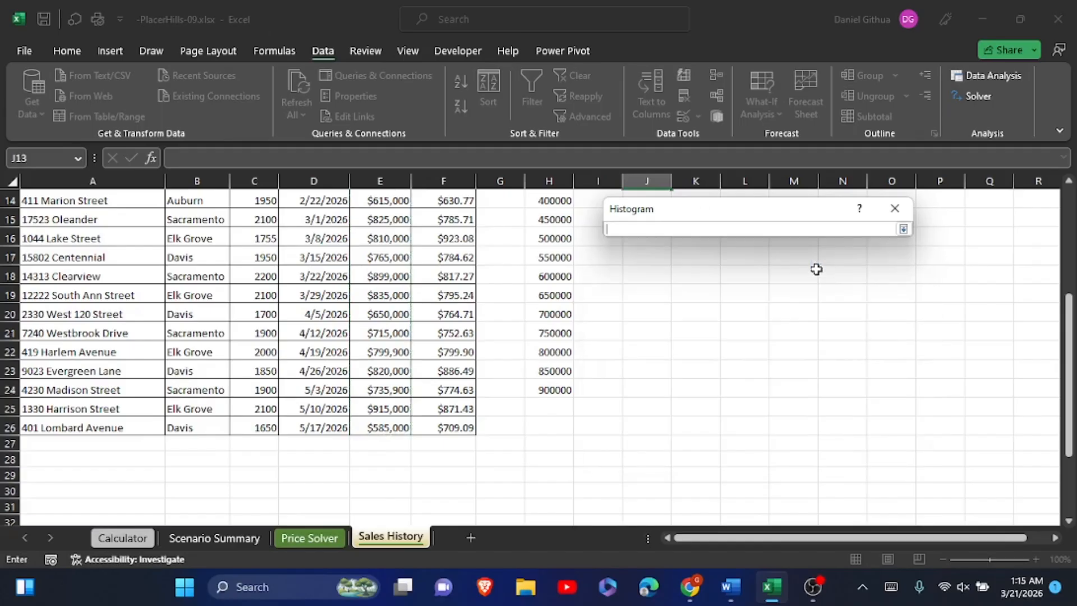
drag(548, 202, 542, 382)
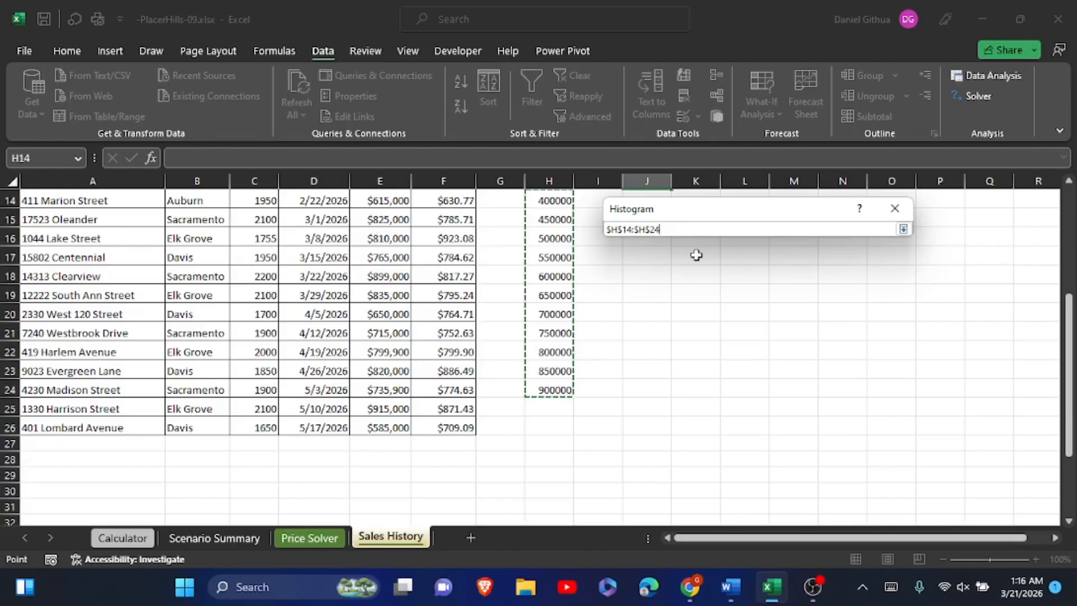
click(902, 229)
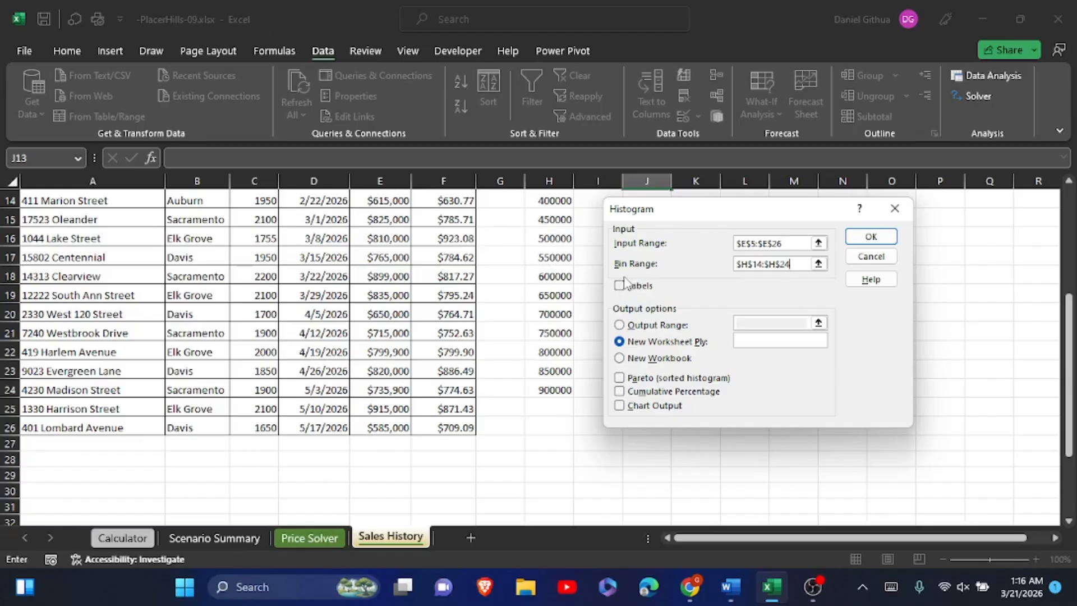
Step: Set the histogram's output range to cell B28, include chart output, and generate the histogram
click(619, 325)
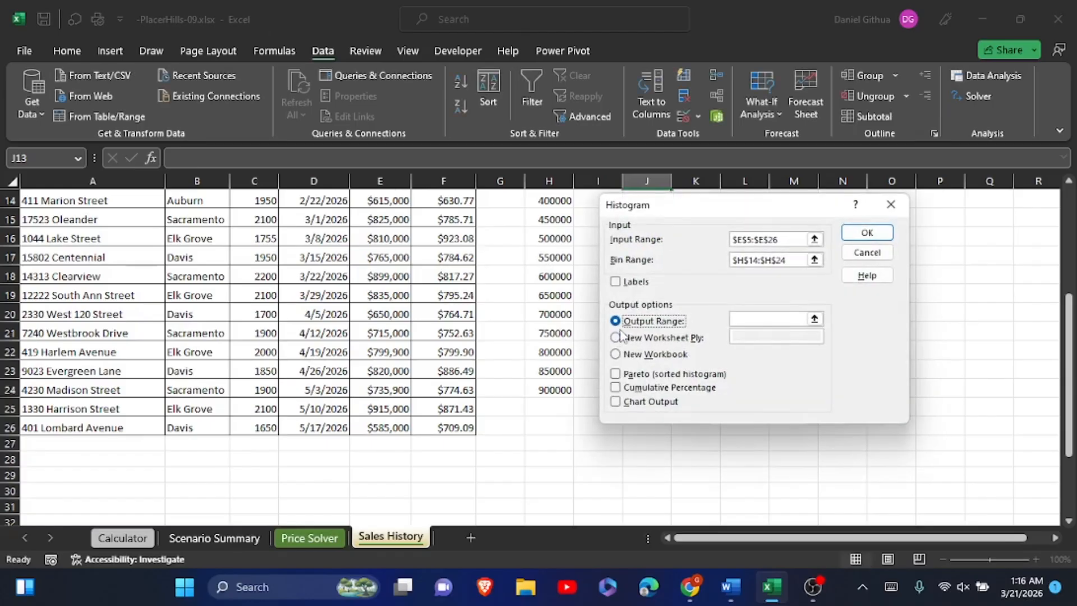
click(815, 318)
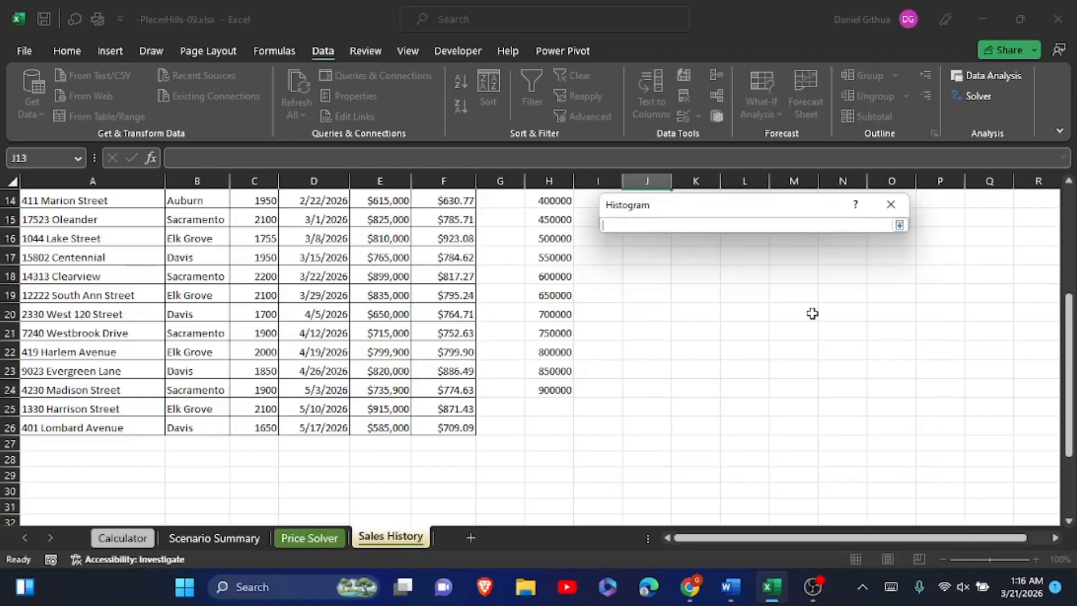
click(193, 453)
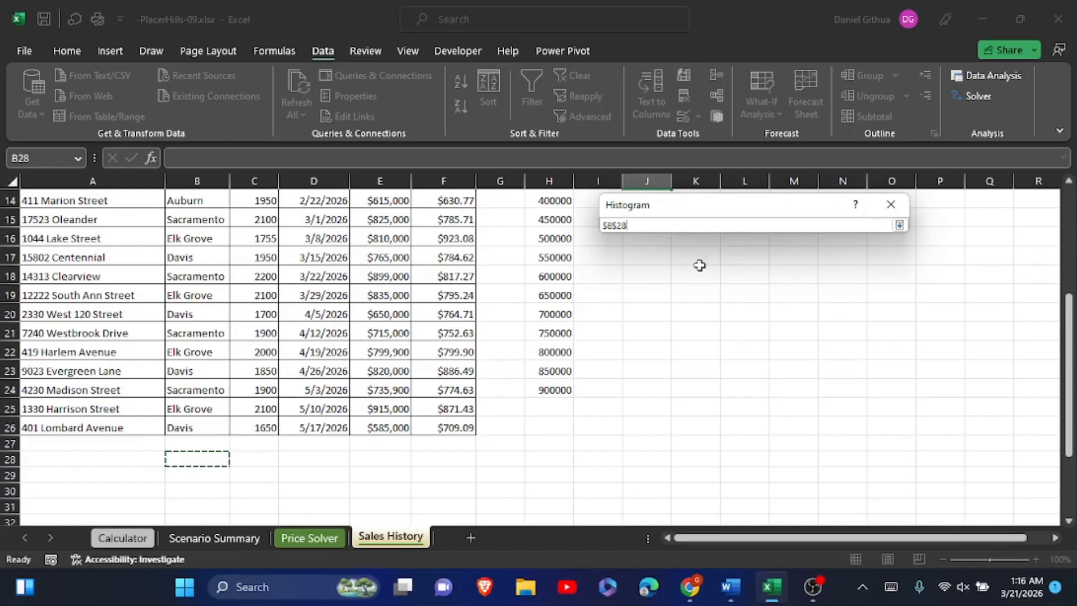
click(899, 225)
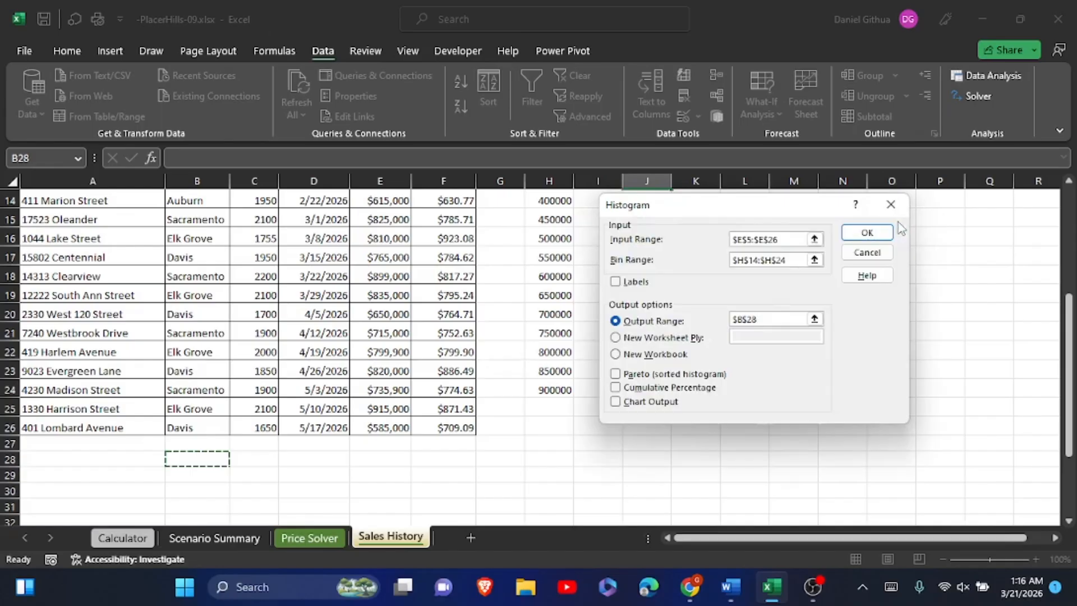
click(616, 401)
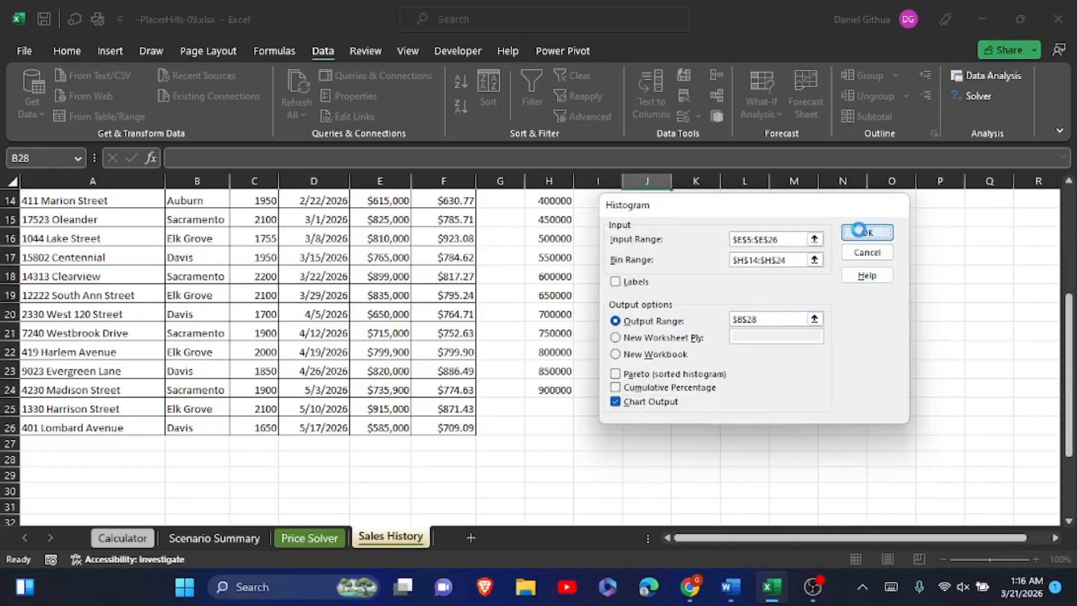
click(860, 233)
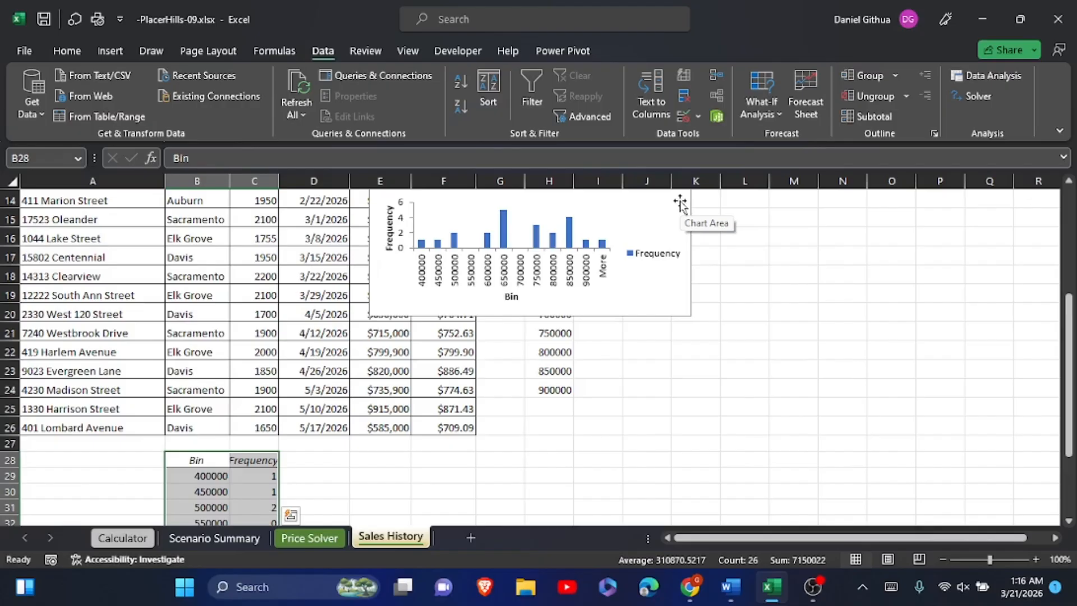
Step: Move the histogram chart to start at cell D28 and resize it to span to cell N44
drag(679, 203, 590, 494)
drag(1069, 306, 1069, 362)
drag(1075, 437, 1075, 438)
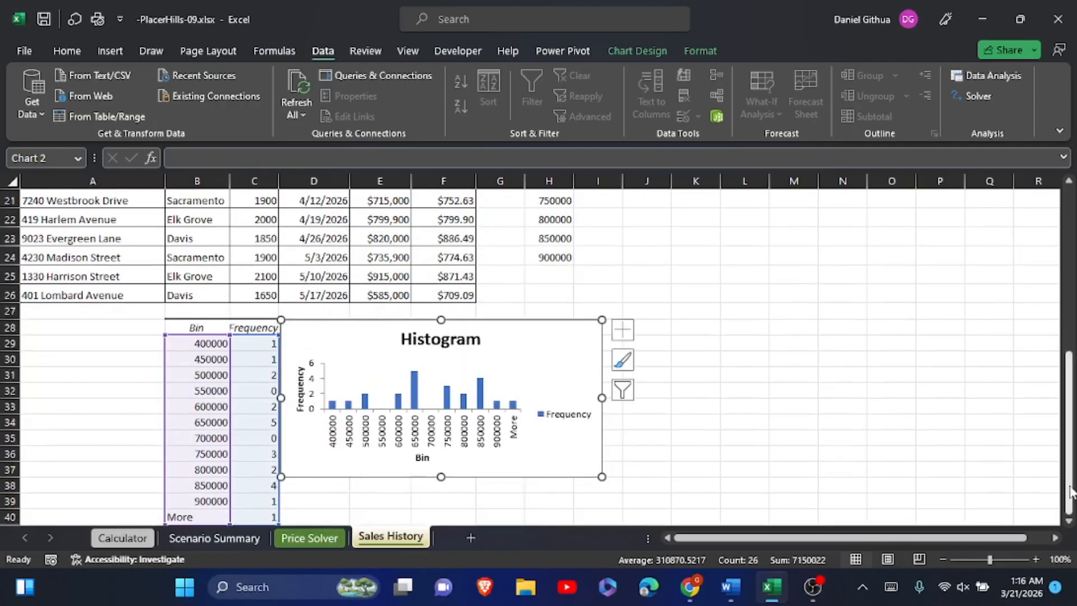
click(1069, 524)
click(1069, 524)
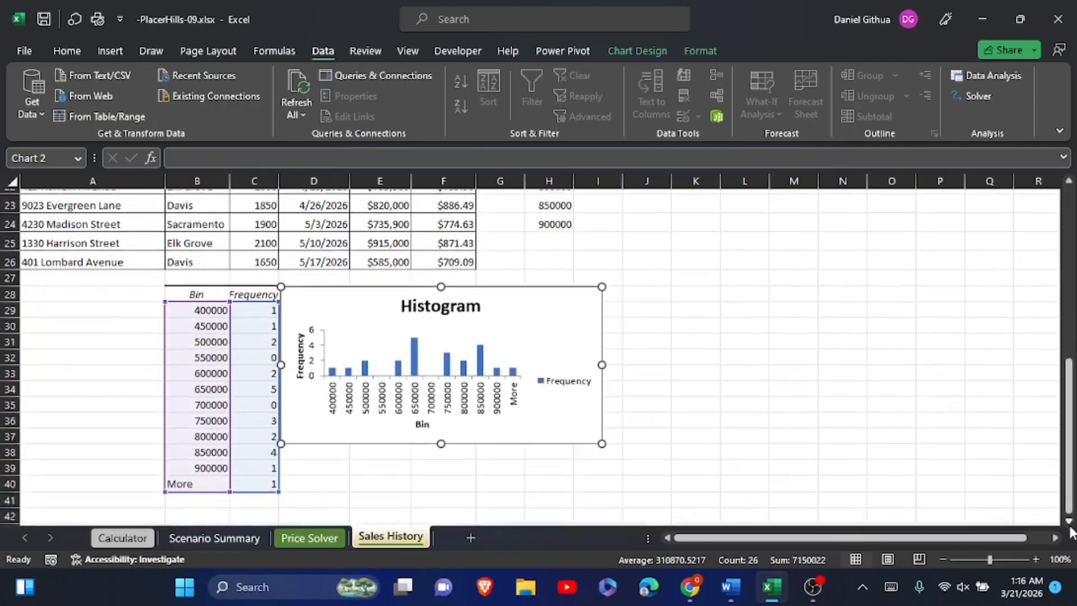
click(1069, 524)
click(1070, 524)
click(1069, 524)
click(1070, 525)
click(1069, 525)
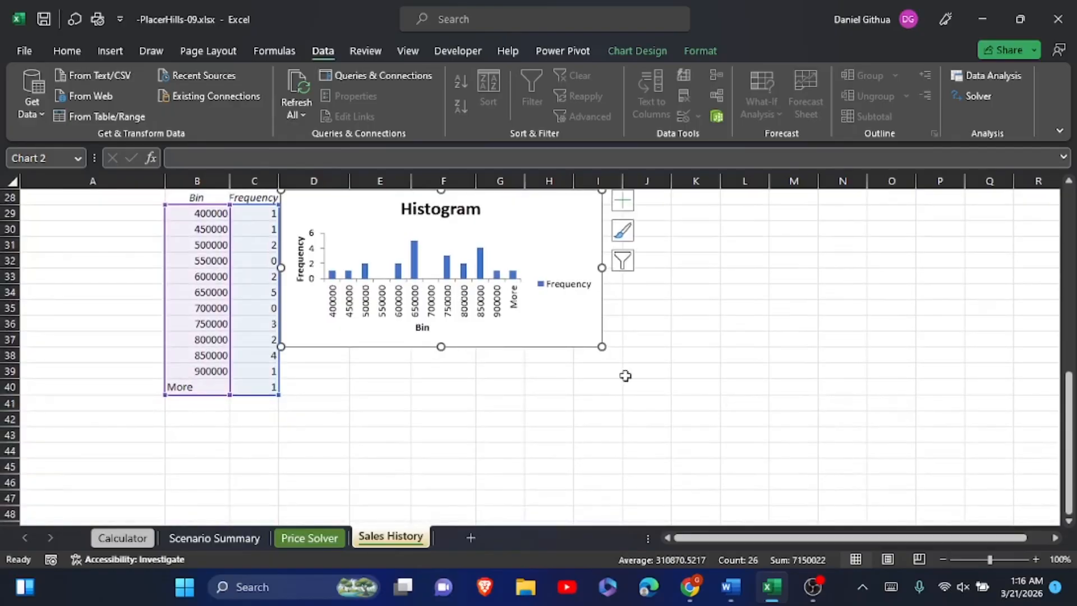
drag(600, 346, 867, 458)
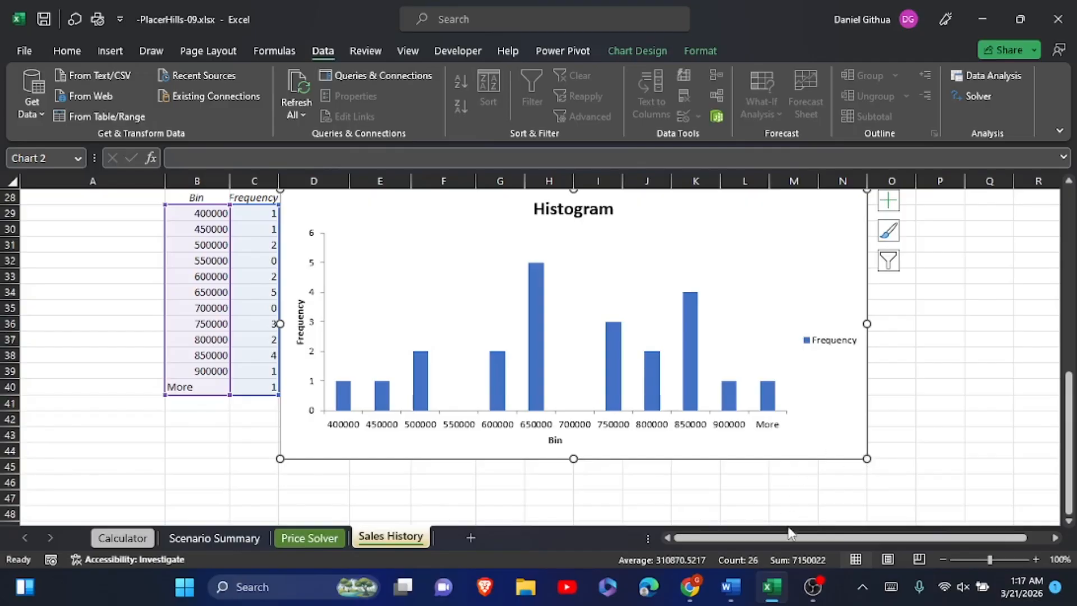
Step: Switch to the Word instructions, review the remaining step 10 substeps, and copy the text Selling Price from substep e
mouse_move(732, 586)
click(742, 566)
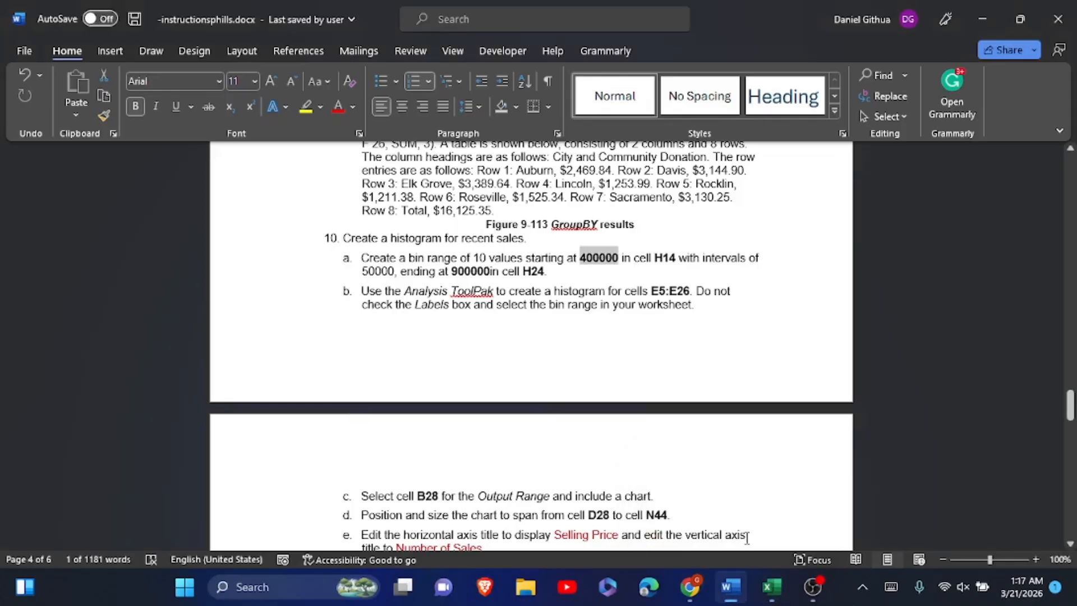
scroll(531, 348, down, 3)
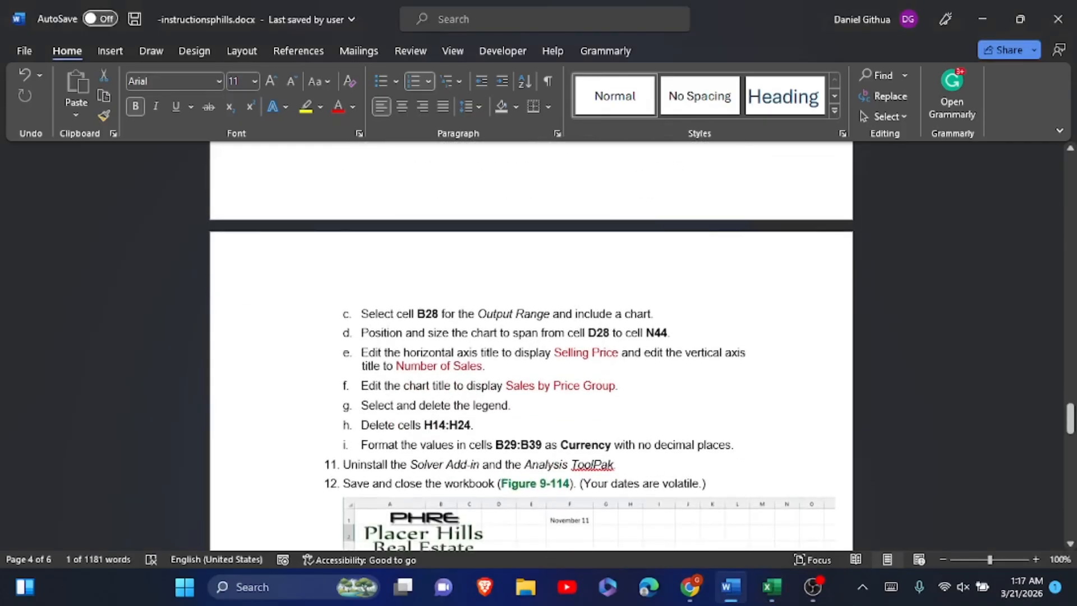
click(562, 354)
drag(555, 353, 612, 365)
key(ctrl+c)
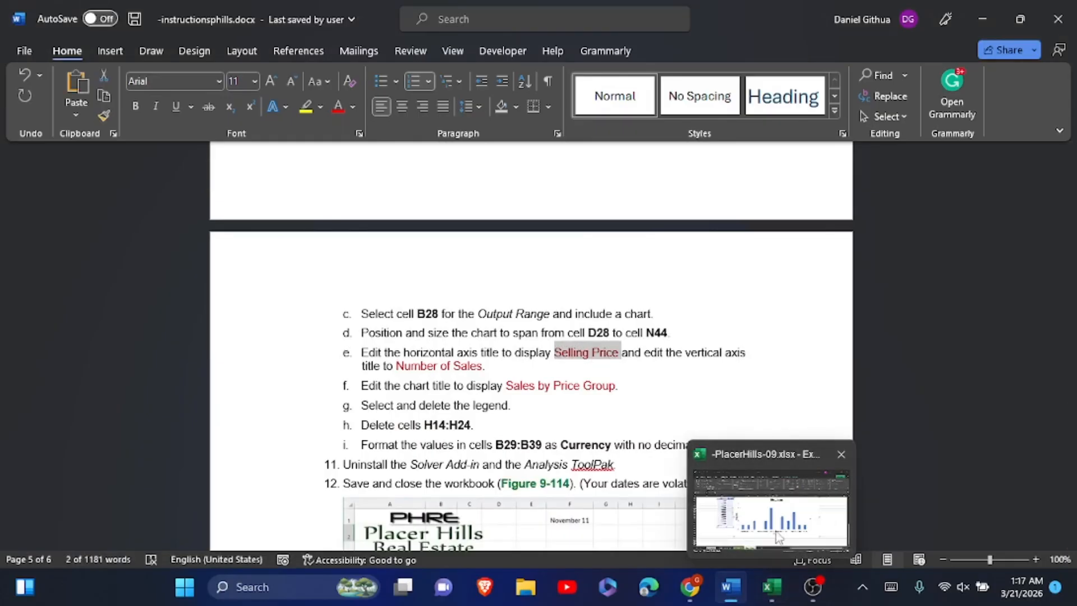
Step: Switch back to the Excel workbook and replace the histogram's horizontal axis title with the copied text Selling Price
click(763, 578)
click(555, 439)
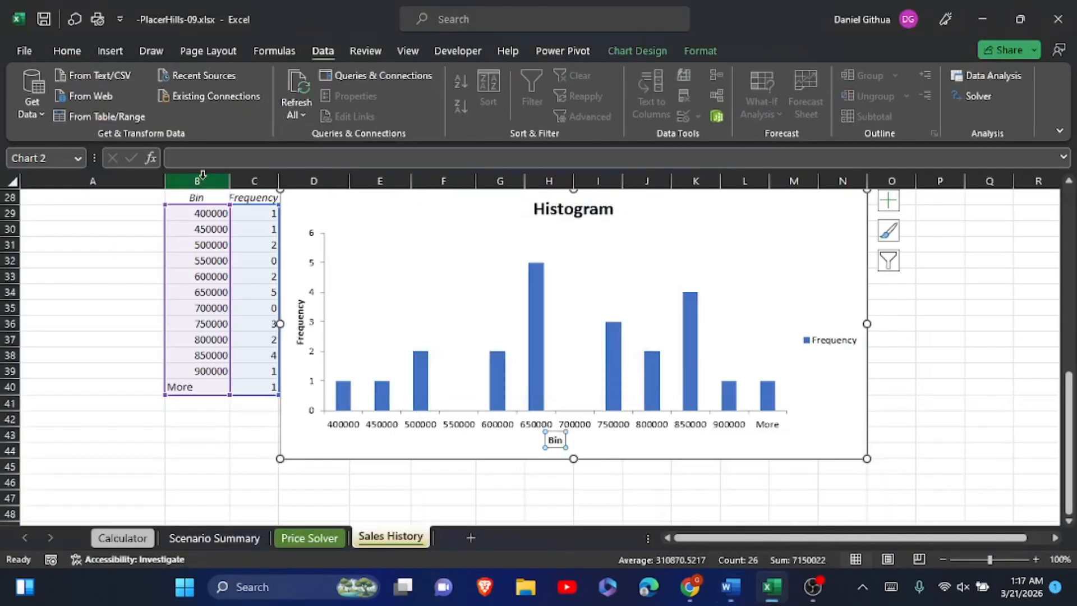
key(ctrl+v)
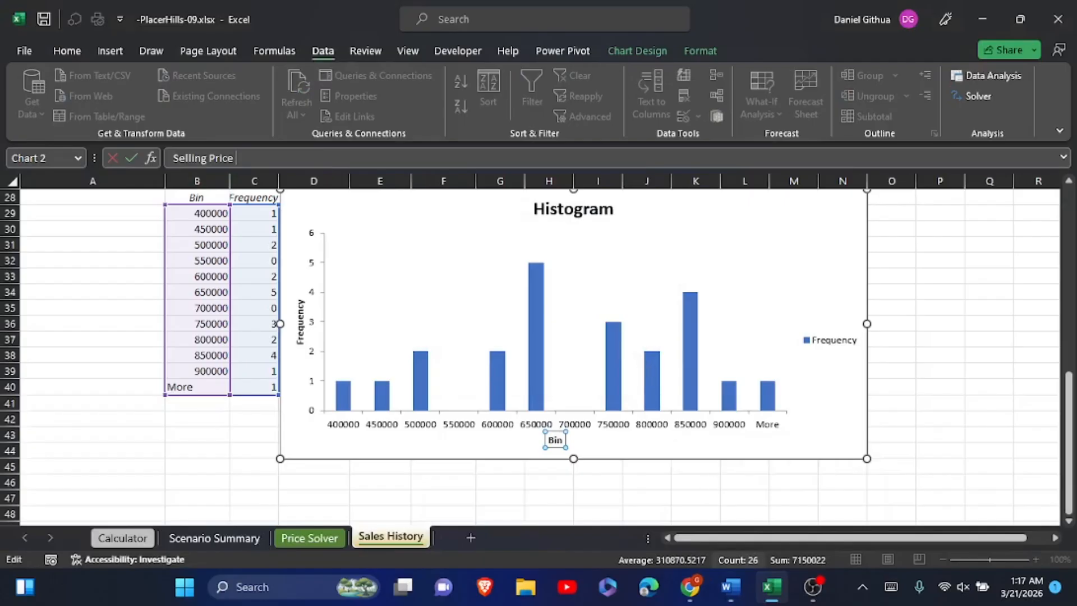
Step: Copy Number of Sales from substep e of the Word instructions and use it as the histogram's vertical axis title in Excel
click(730, 586)
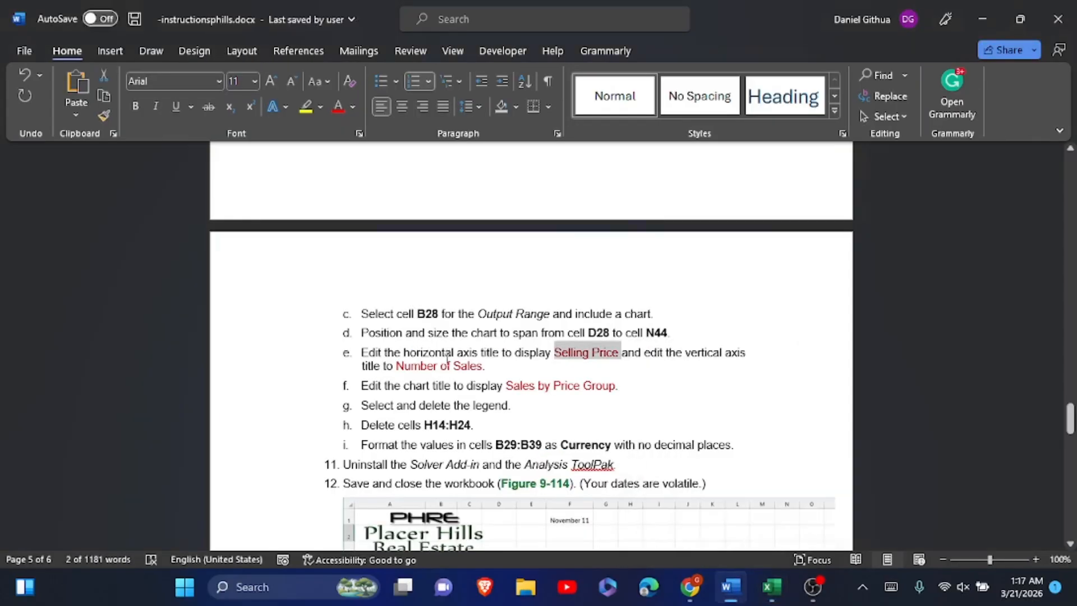
drag(396, 365, 477, 366)
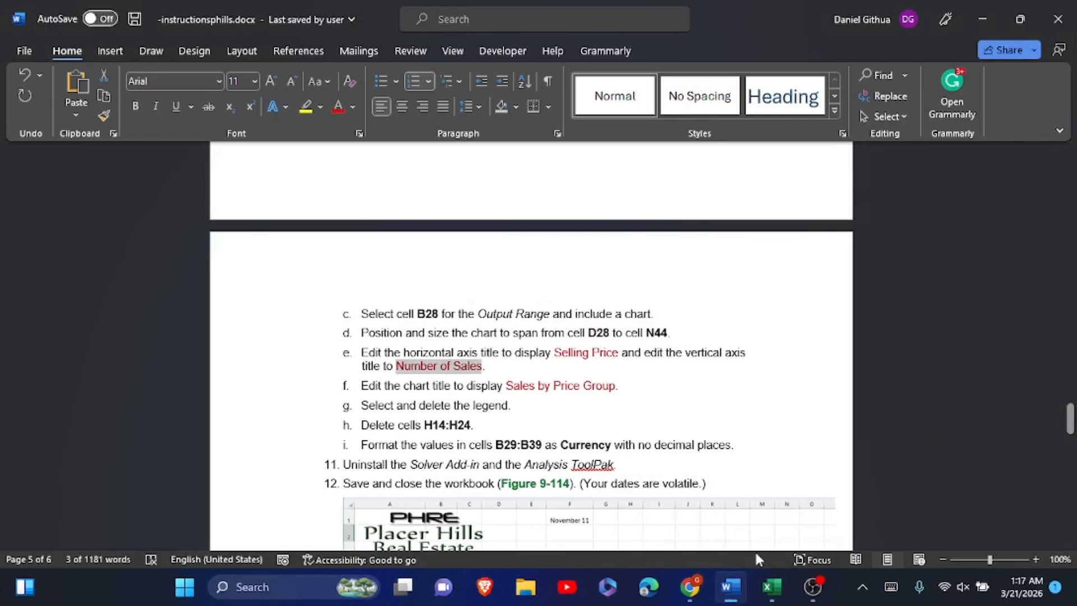
click(772, 504)
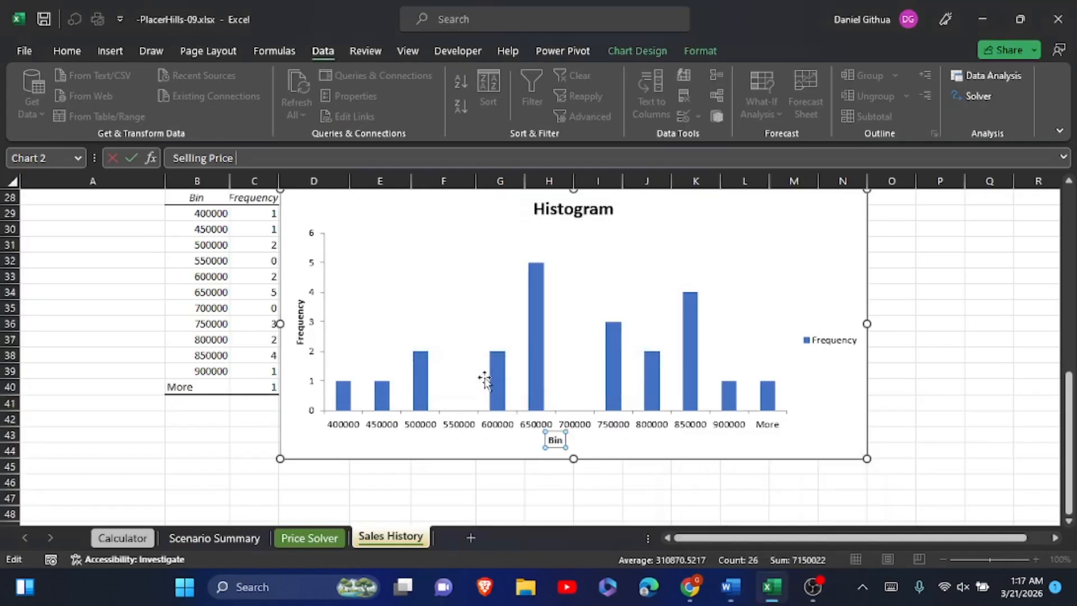
click(297, 328)
click(176, 151)
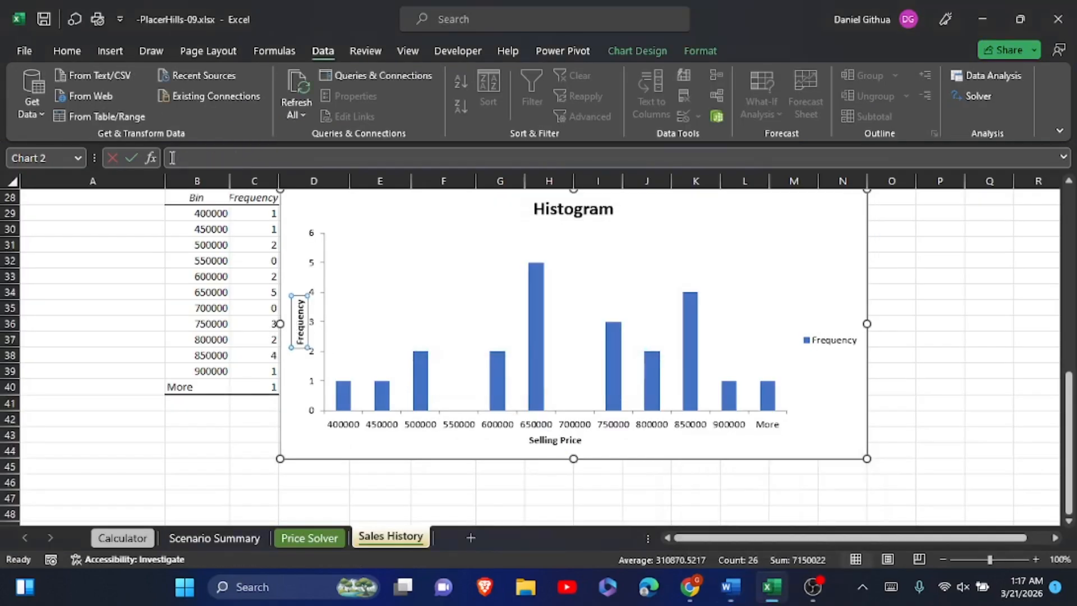
text(Number of Sales)
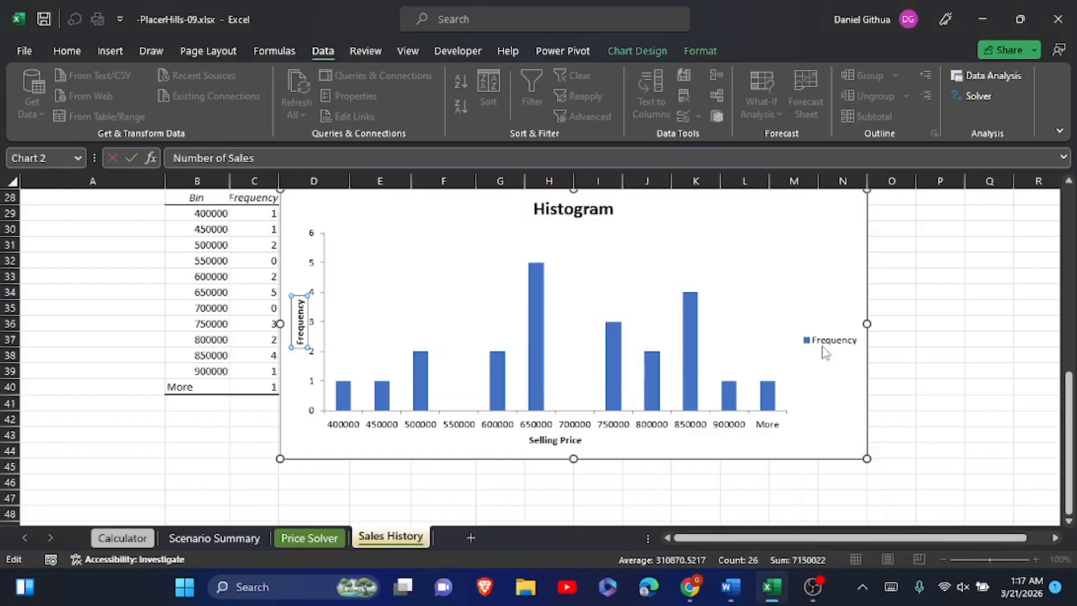
click(909, 341)
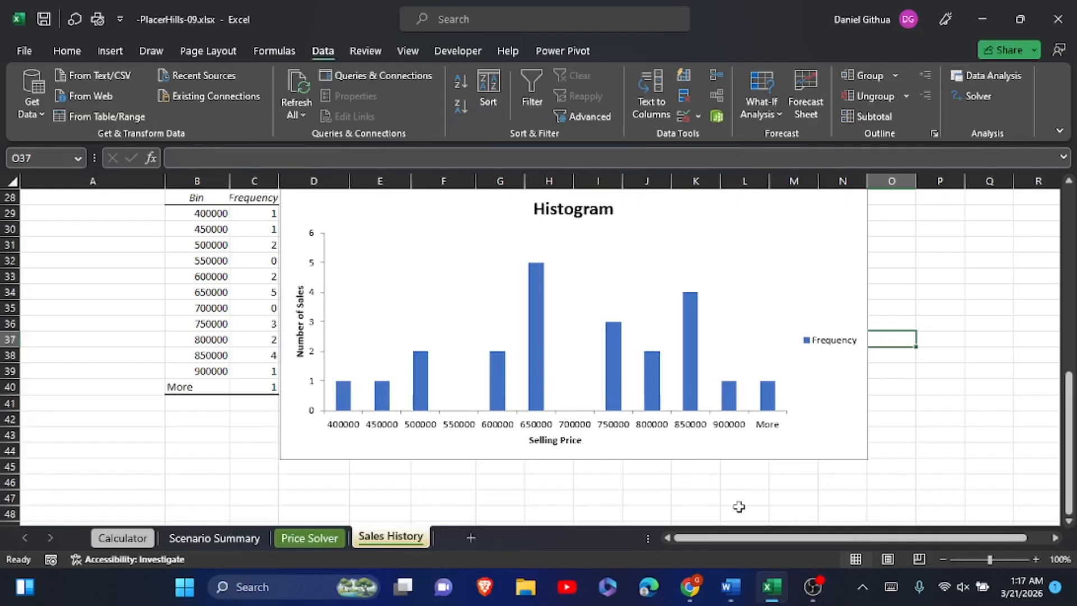
Step: Switch to the Word instructions and copy the chart title text Sales by Price Group from substep f
click(726, 597)
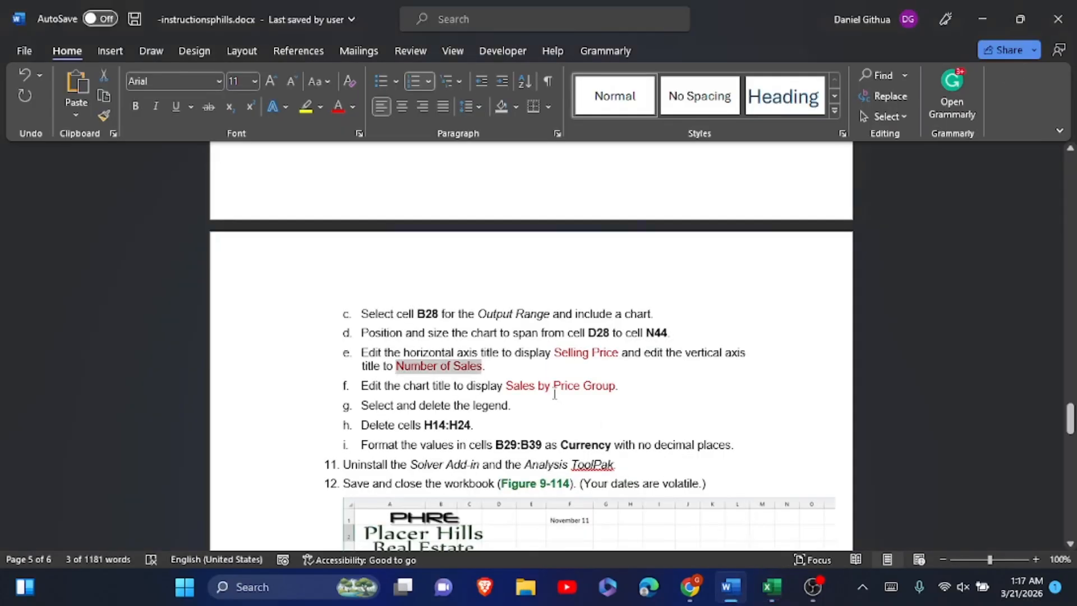
drag(507, 387, 615, 387)
key(ctrl+c)
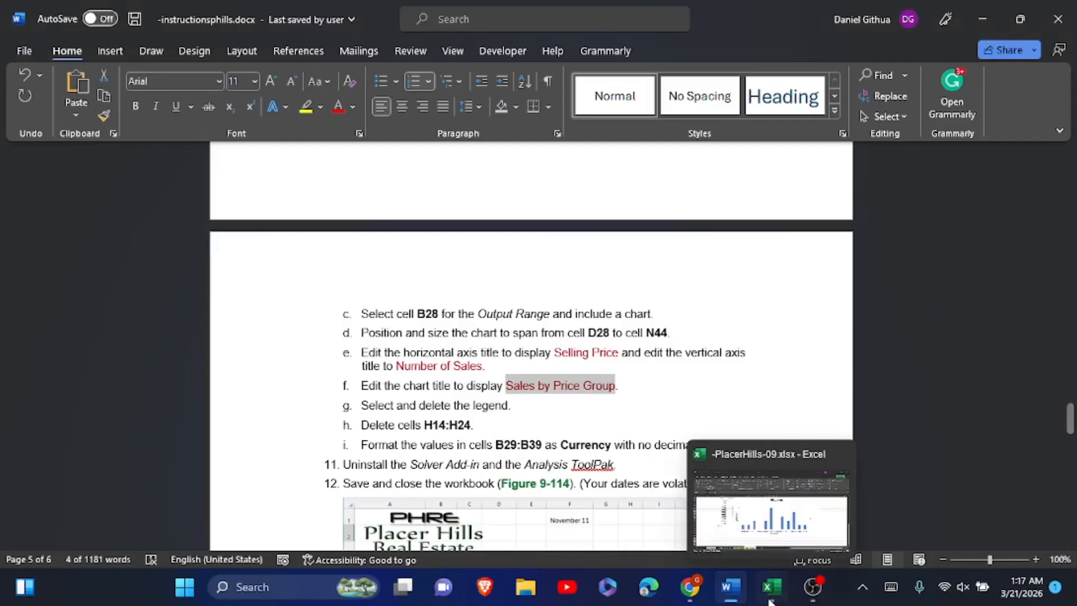
Step: Return to the Excel workbook and replace the histogram's chart title with Sales by Price Group
click(771, 587)
click(571, 193)
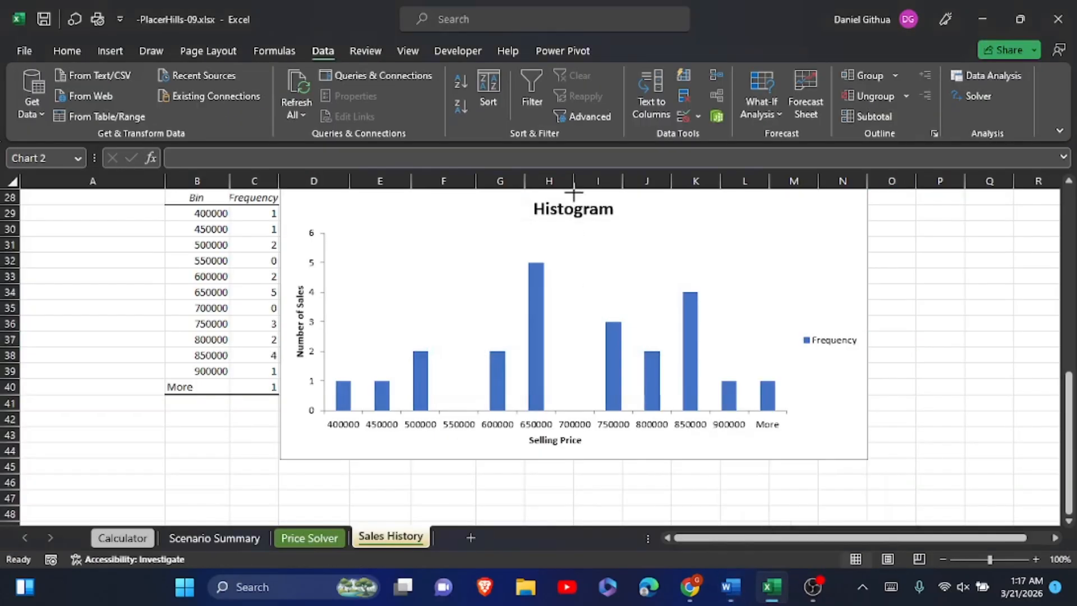
click(558, 224)
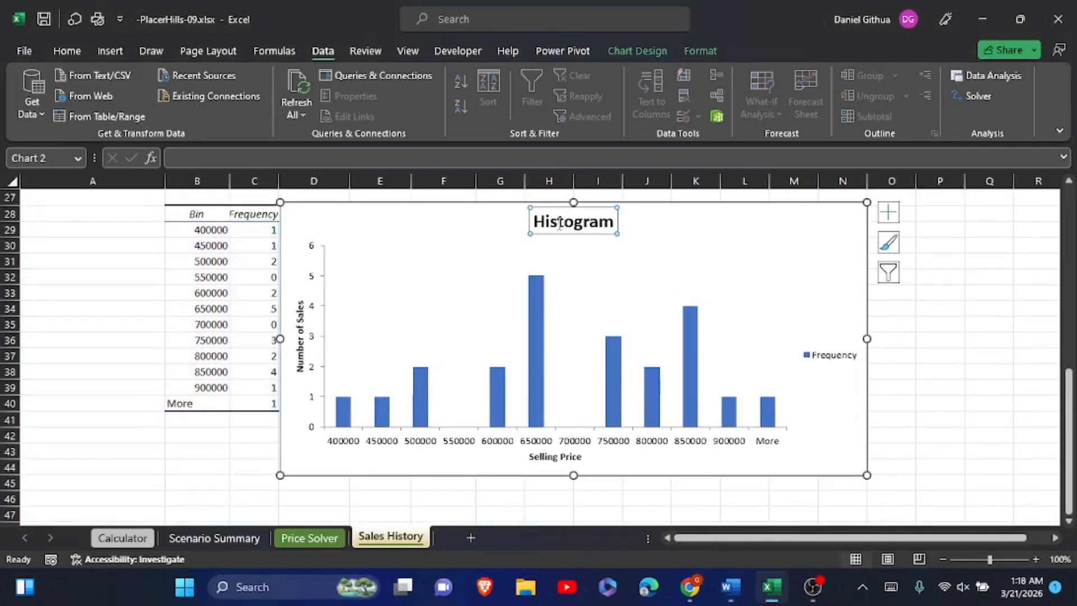
click(196, 157)
key(ctrl+v)
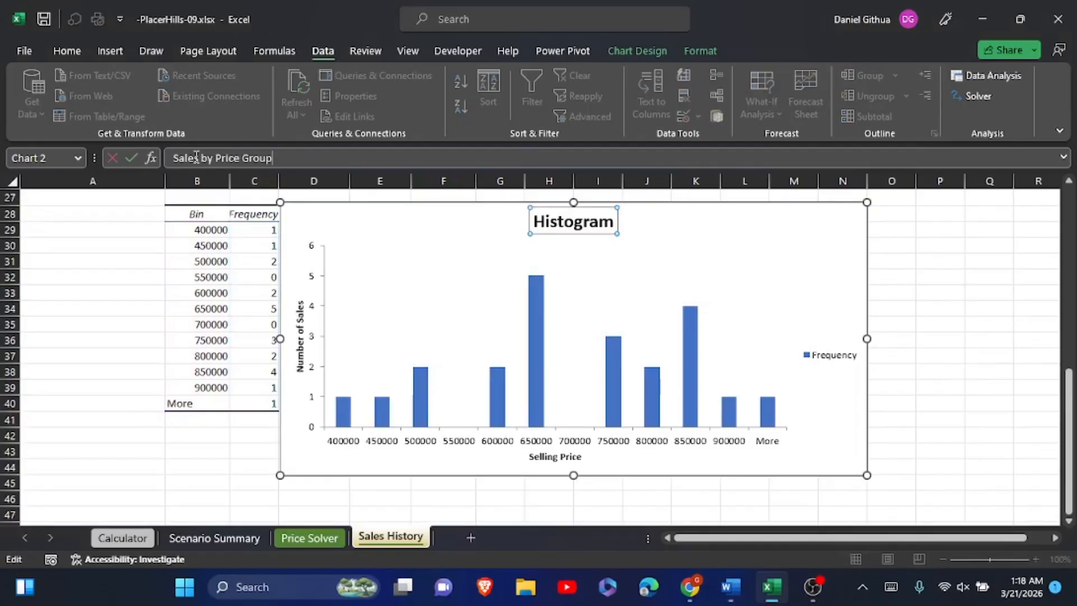
click(131, 157)
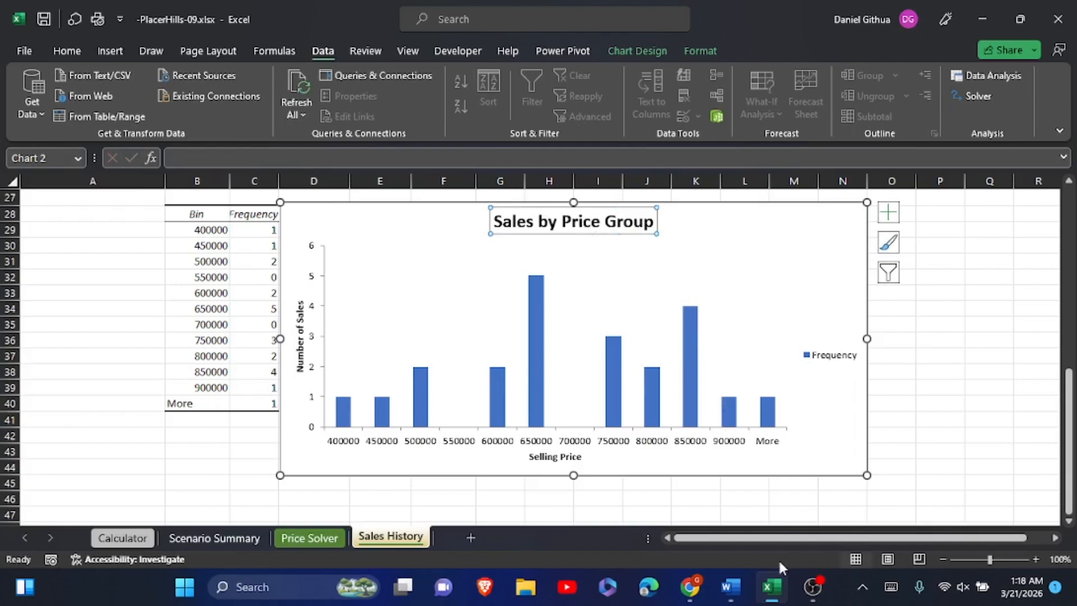
Step: Check the remaining substeps in the Word instructions, then delete the Frequency legend from the Excel histogram
mouse_move(730, 586)
click(740, 530)
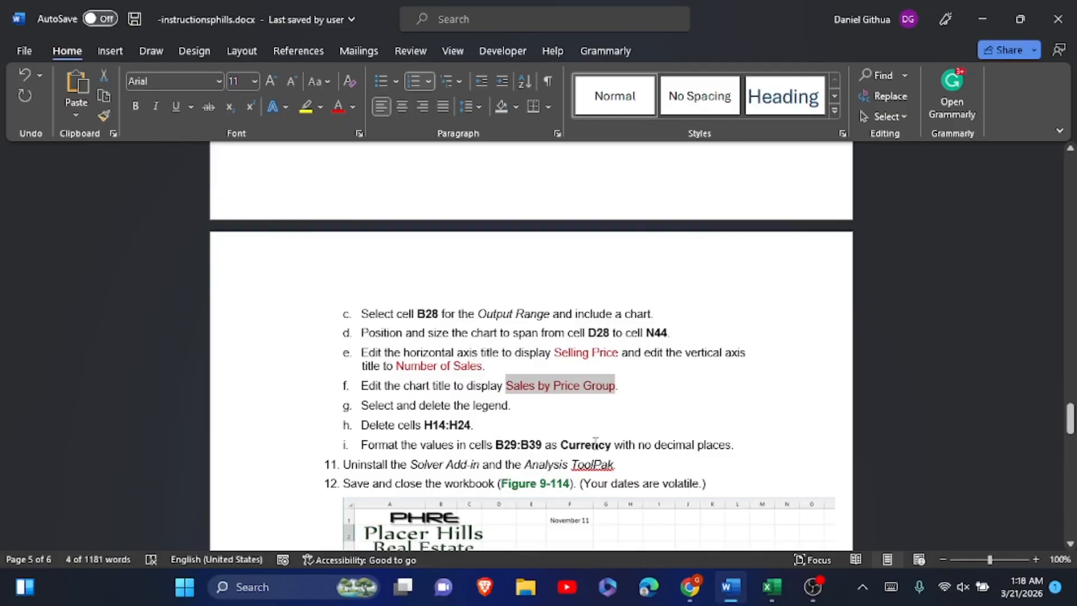
mouse_move(772, 586)
click(779, 534)
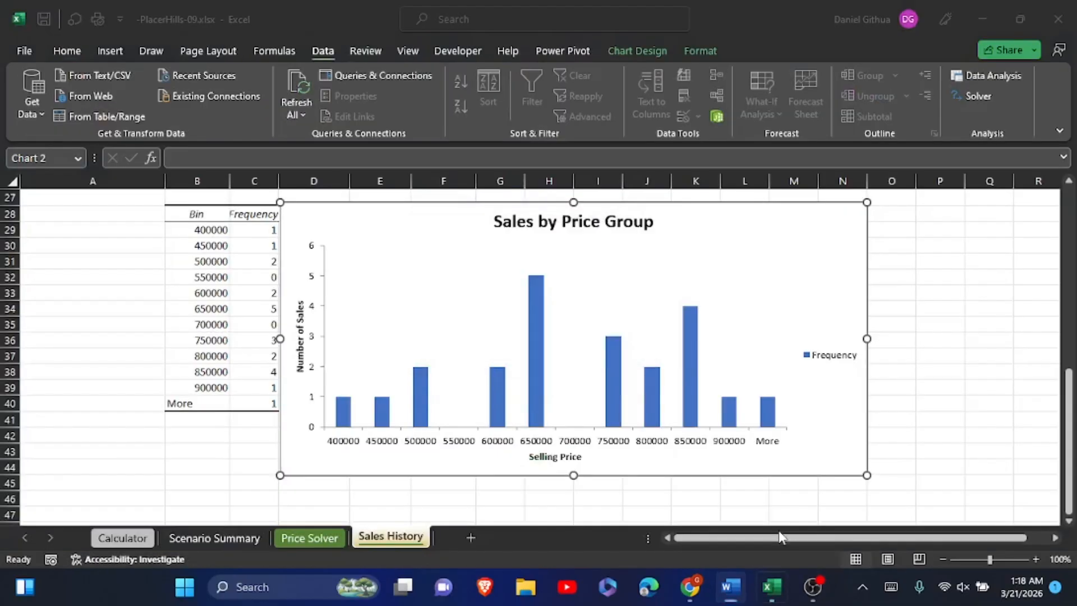
click(822, 358)
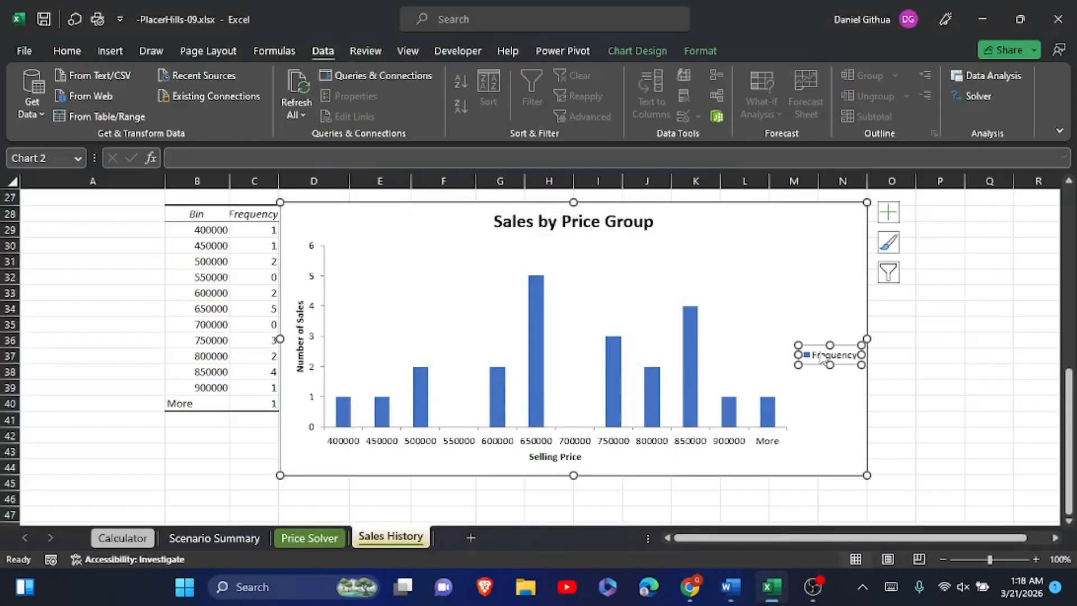
click(890, 599)
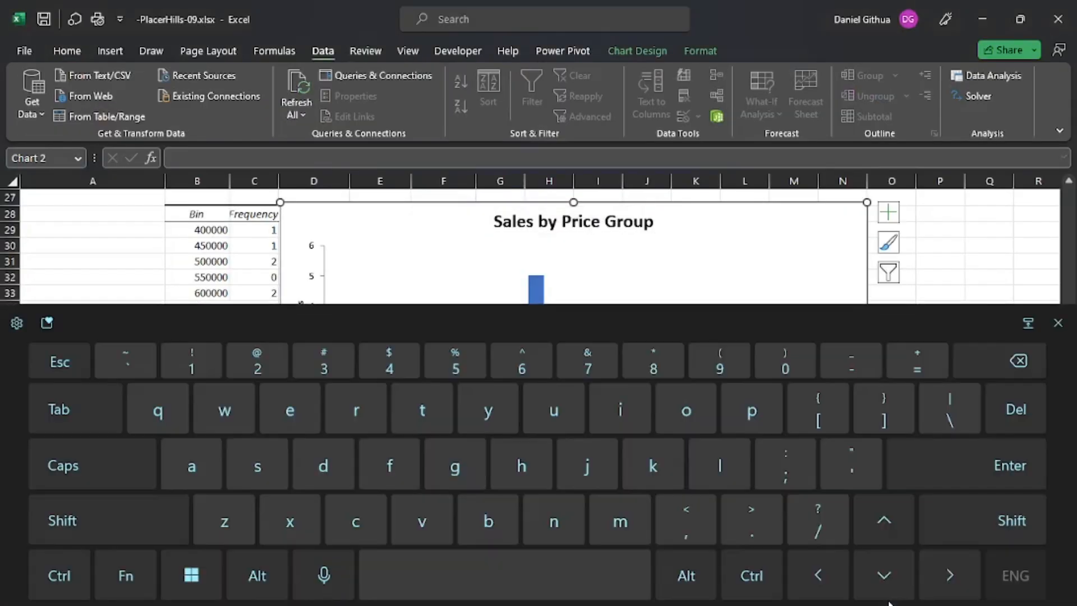
key(Delete)
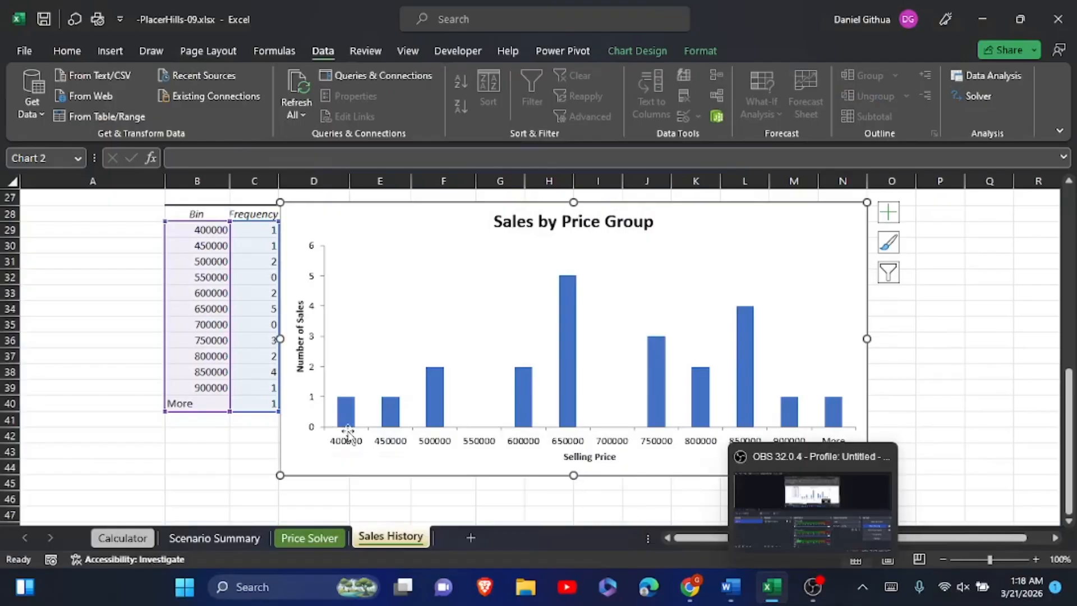
Step: Delete the bin value cells H14:H24 on the Sales History sheet
scroll(361, 336, up, 9)
scroll(468, 255, down, 2)
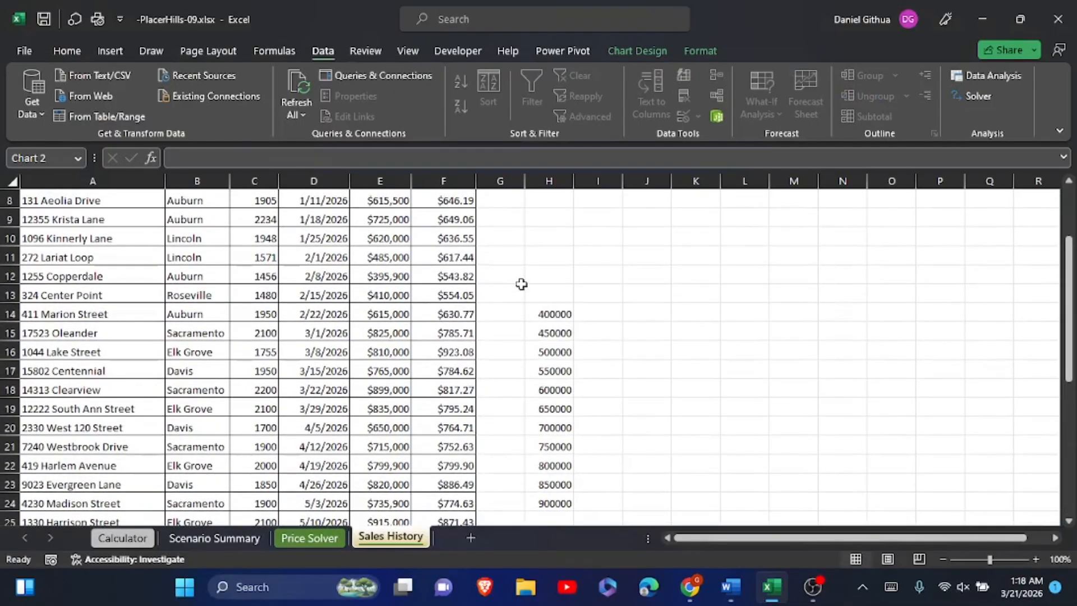
drag(557, 312, 558, 503)
click(68, 51)
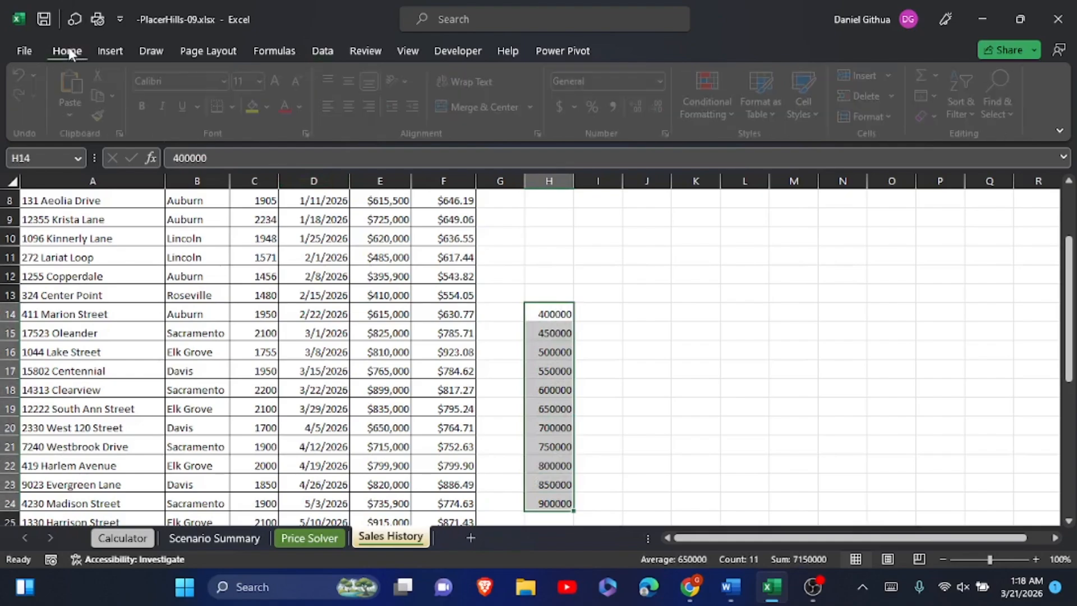
click(869, 95)
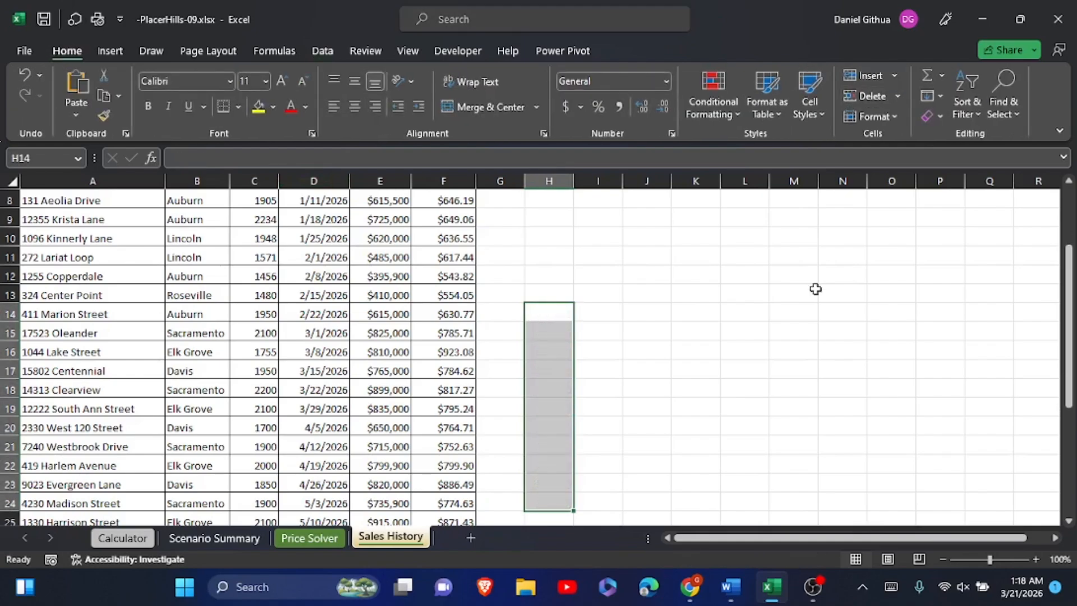
Step: Format the bin values in B29:B39 as Currency with no decimal places
scroll(785, 386, down, 5)
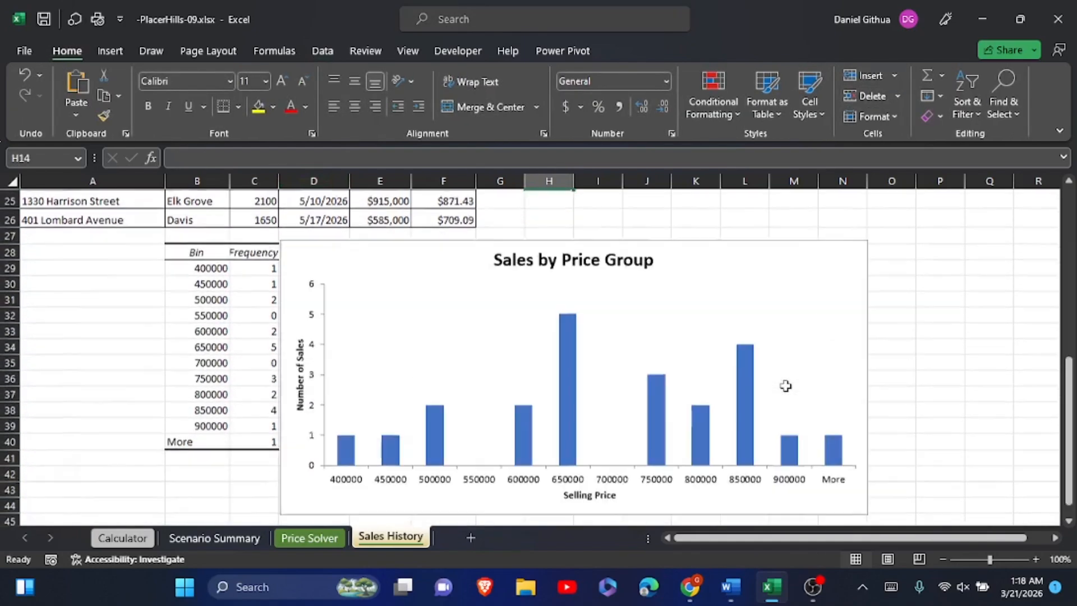
click(969, 314)
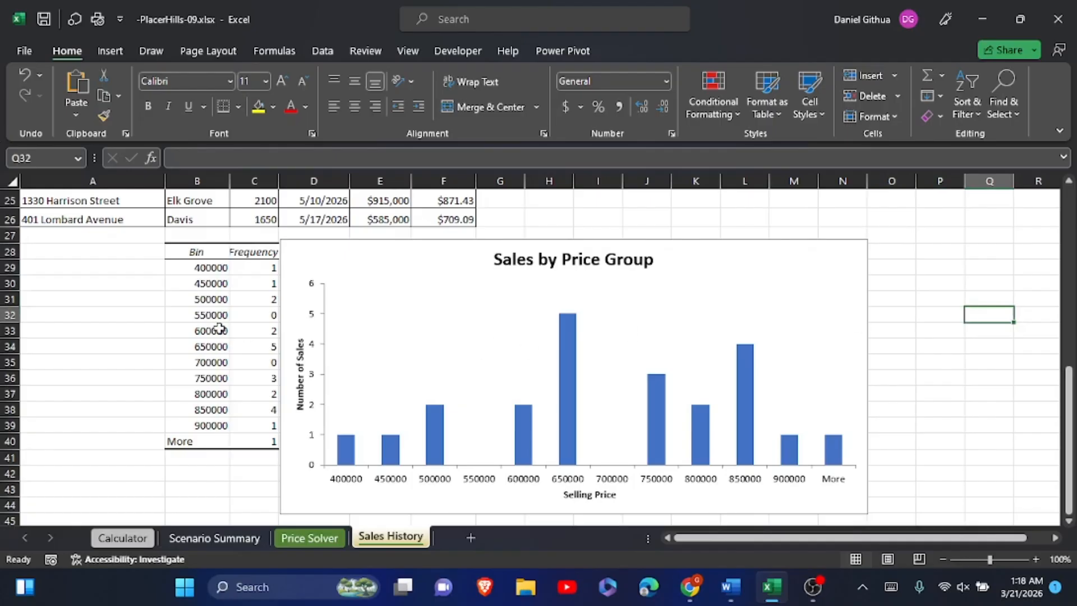
drag(205, 269, 203, 427)
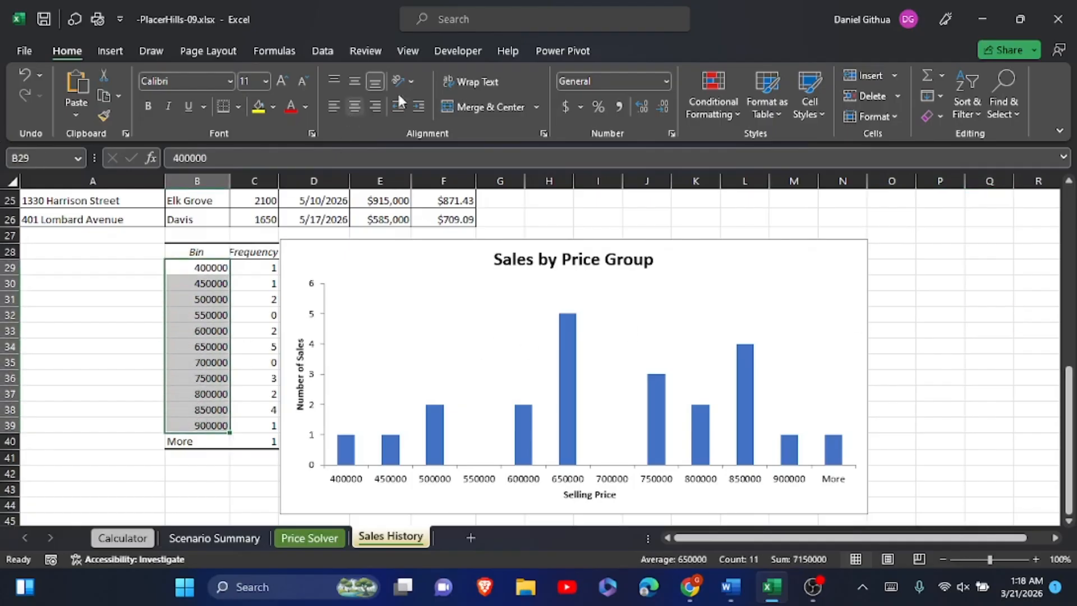
click(666, 78)
click(632, 193)
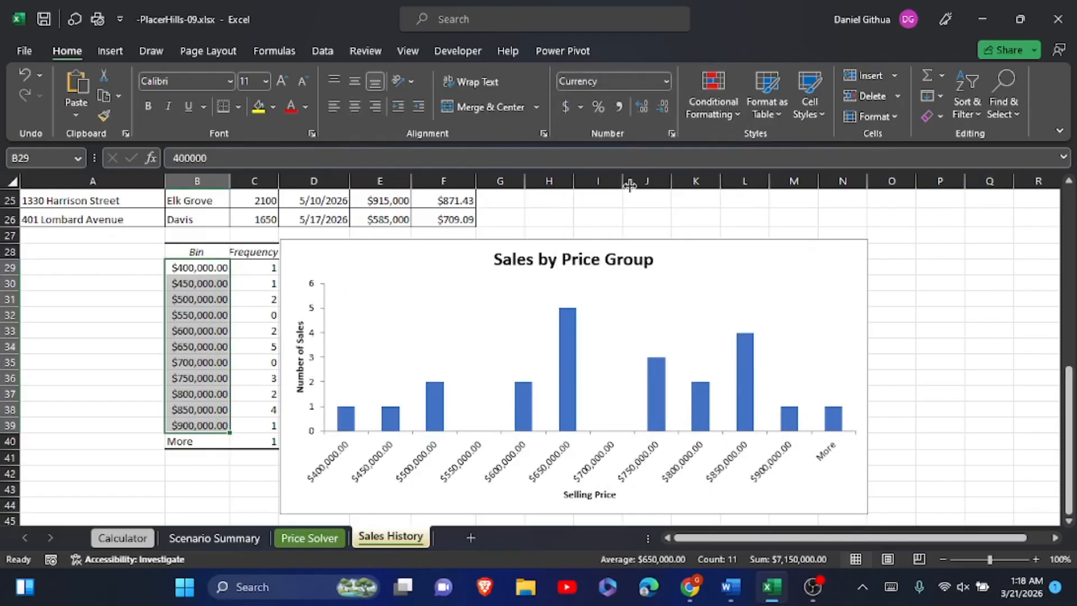
click(659, 104)
click(660, 105)
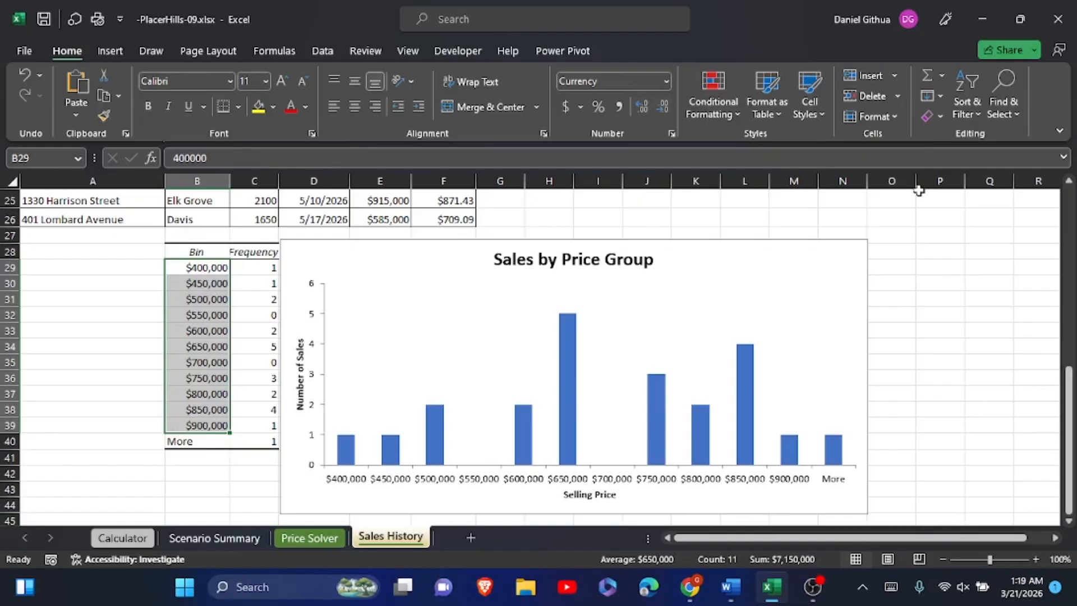
click(971, 259)
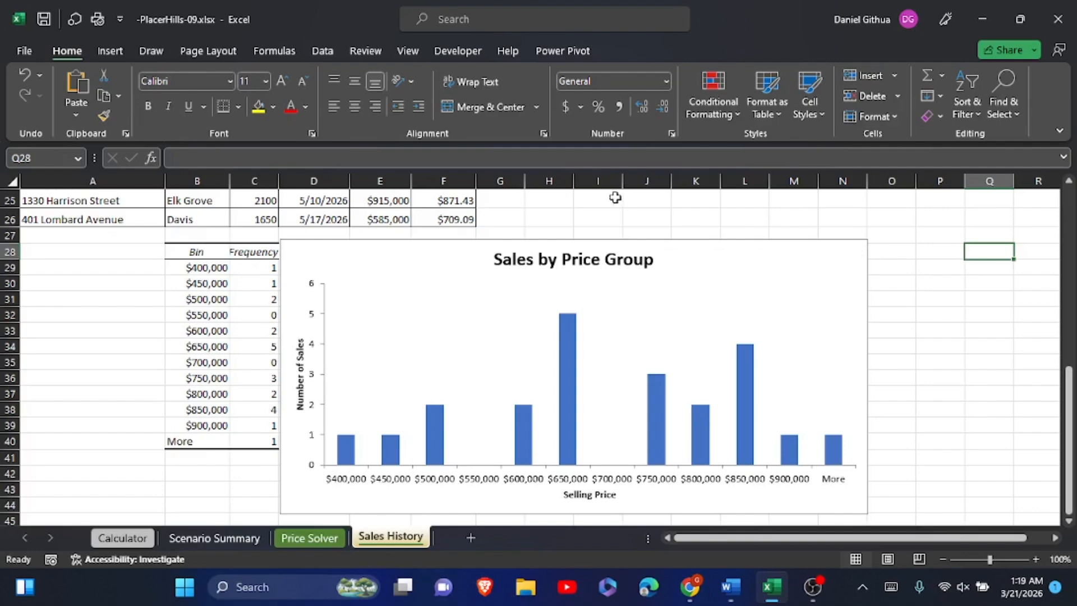
click(26, 53)
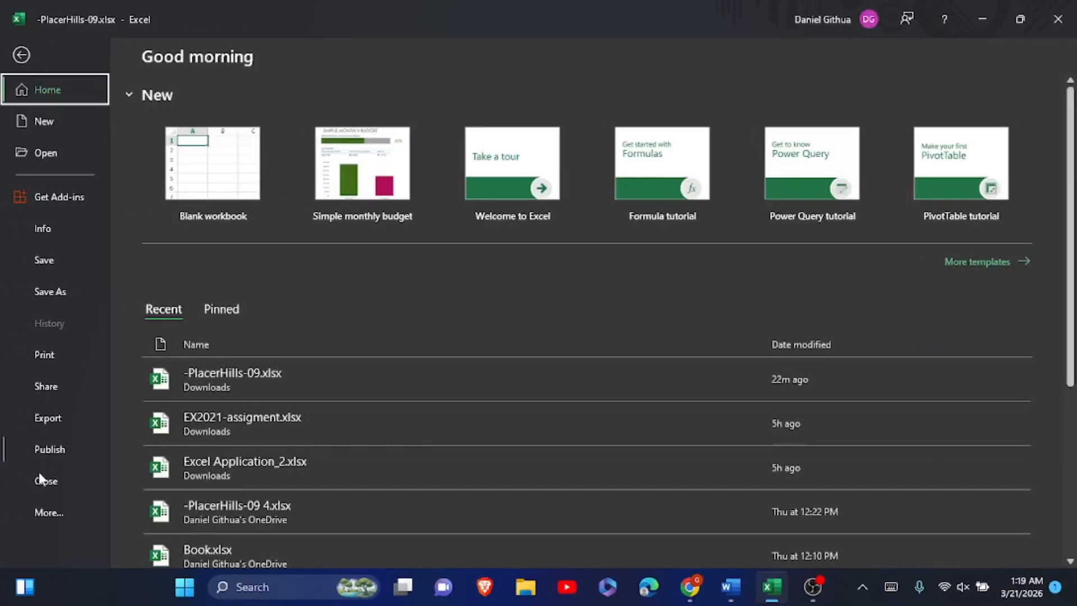
click(38, 512)
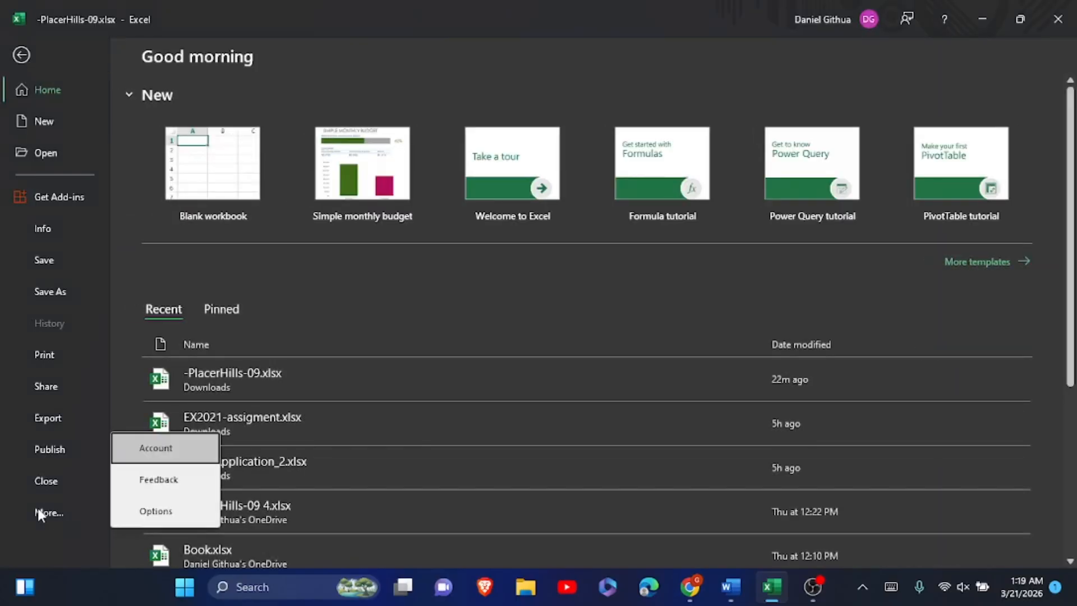
click(135, 508)
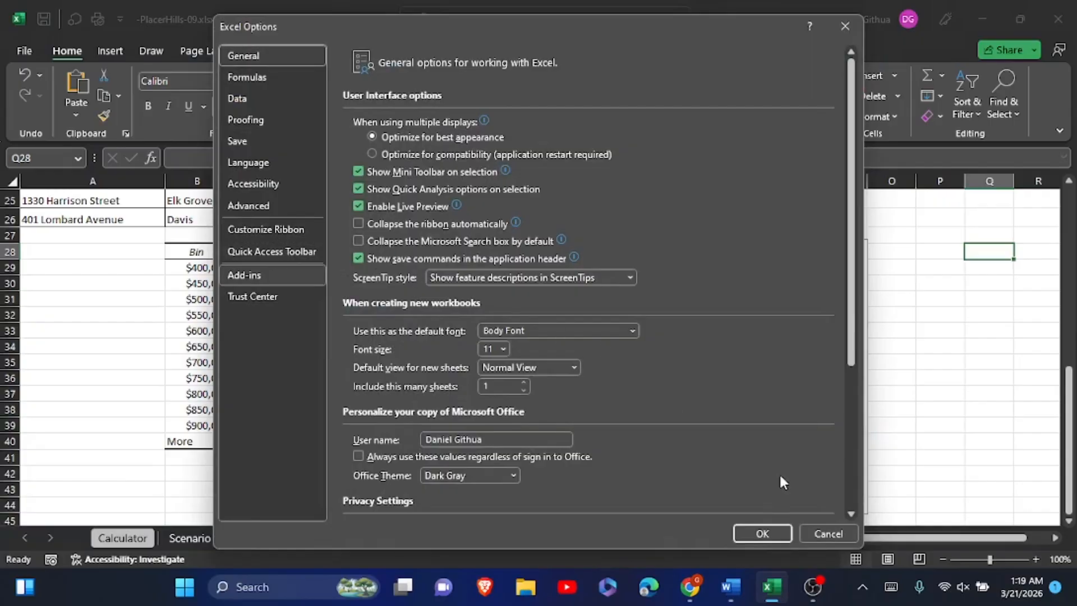
click(761, 533)
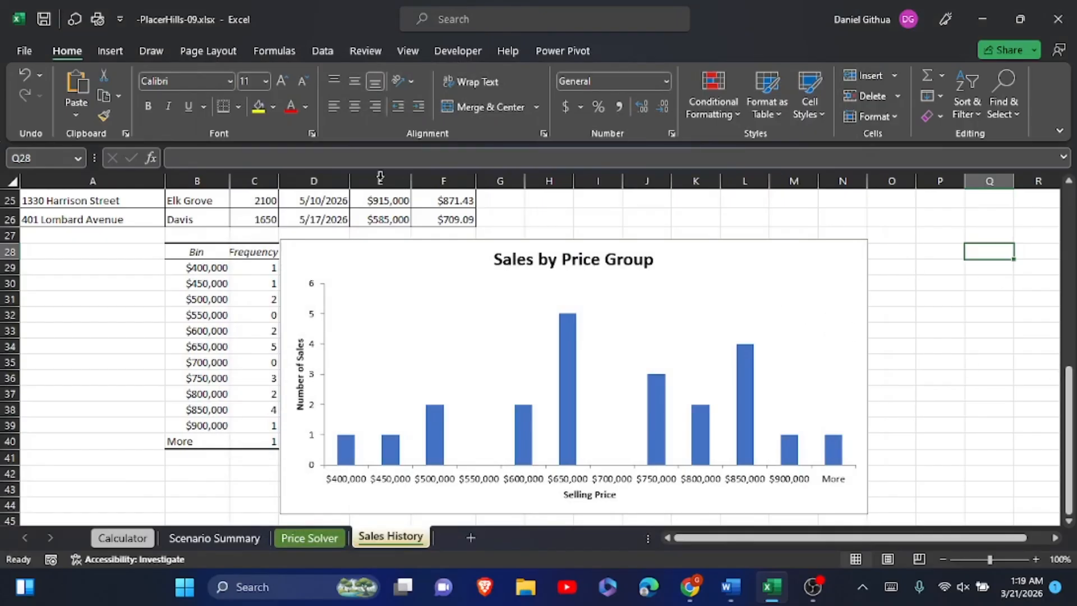
Step: Uninstall the Analysis ToolPak and Solver Add-in through the Excel add-ins options, and check the data commands for their removal
click(35, 58)
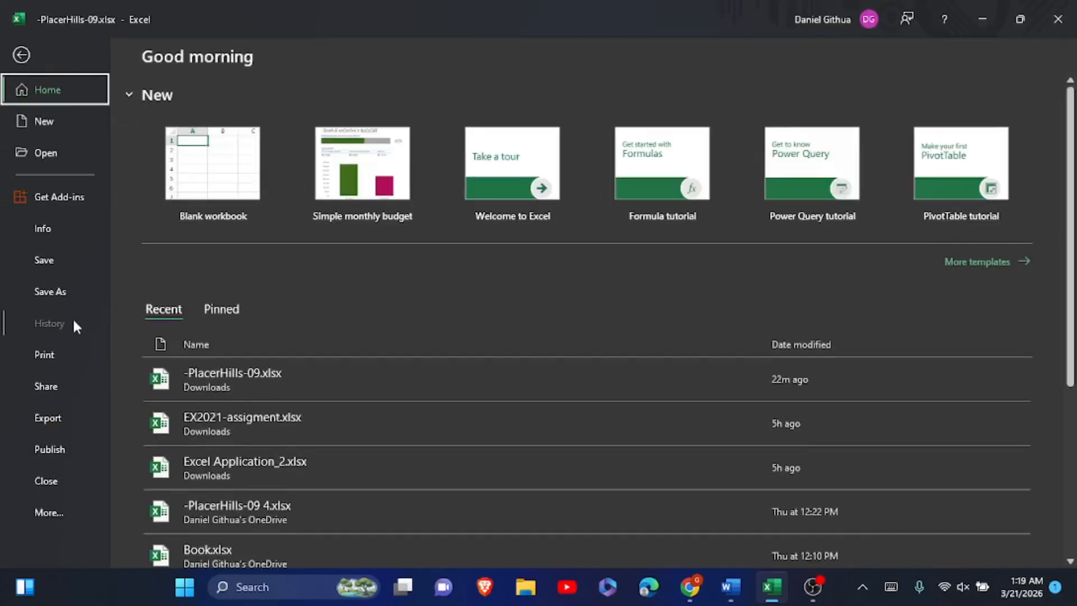
click(49, 508)
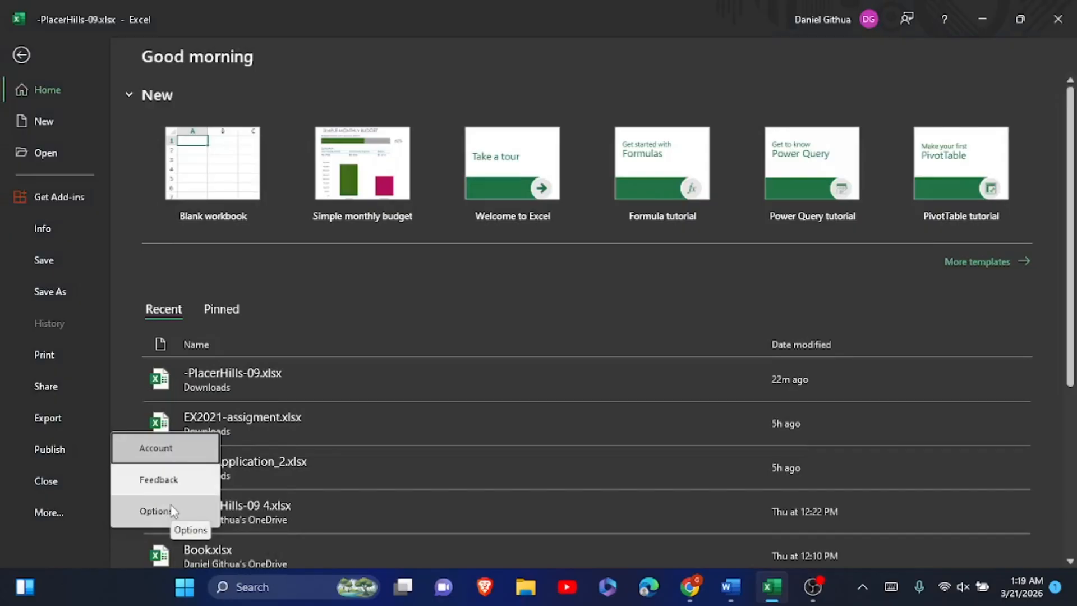
click(171, 510)
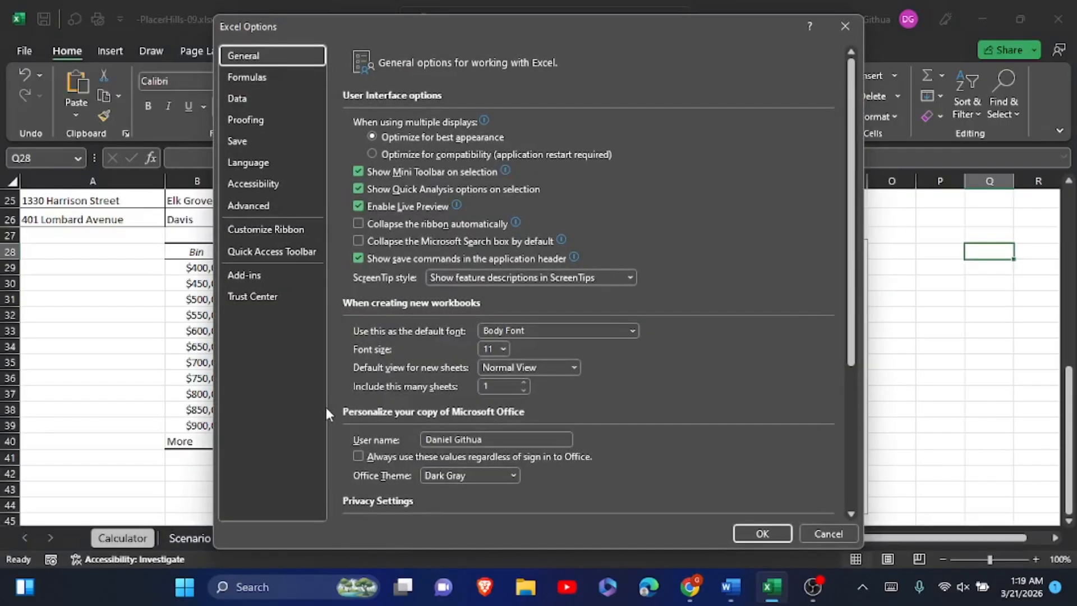
click(264, 274)
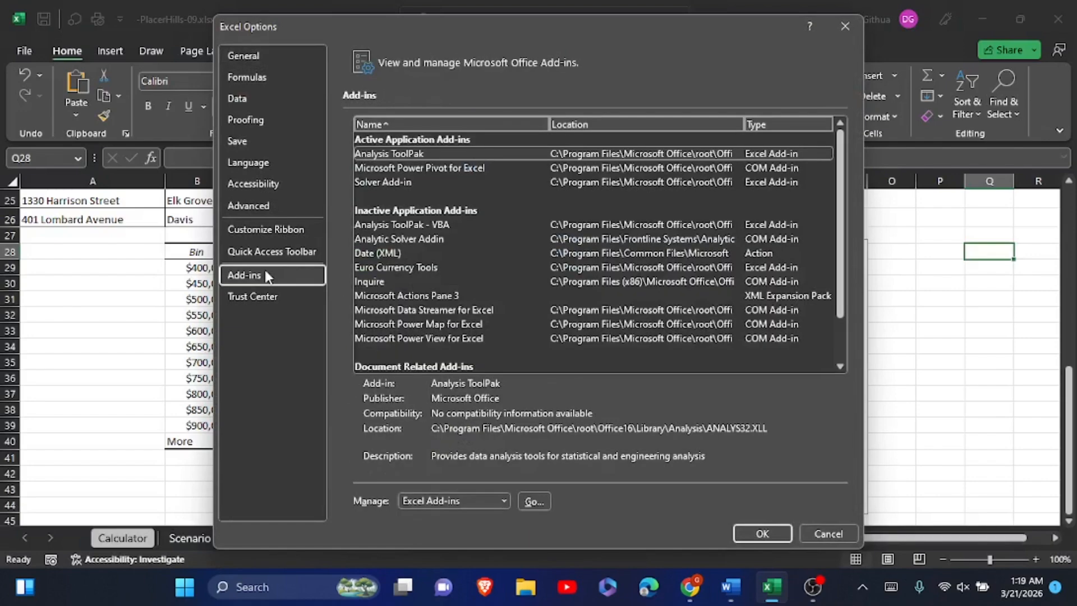
click(538, 500)
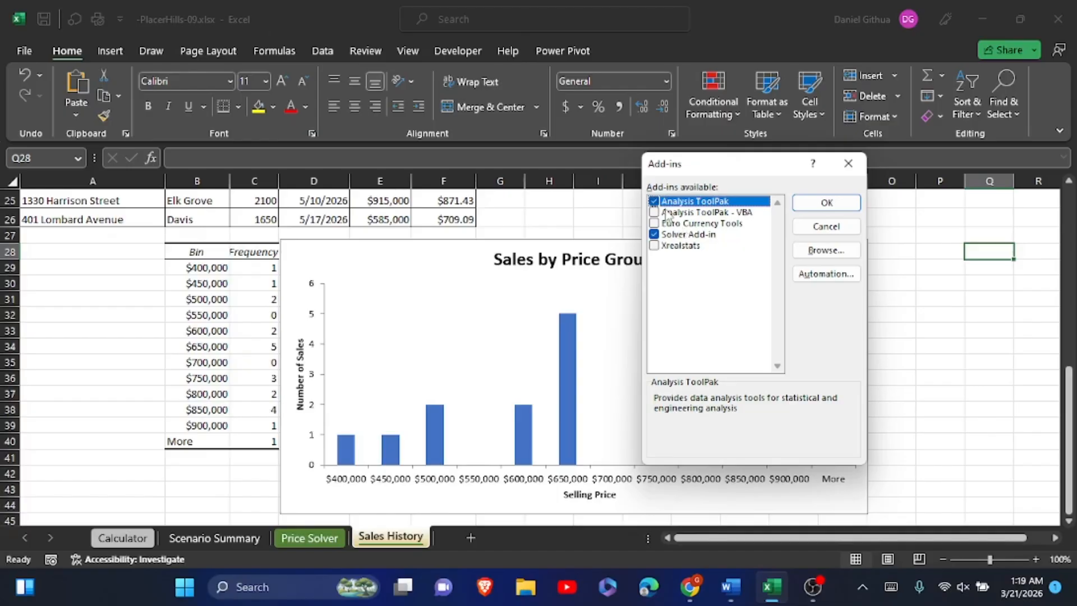
click(655, 201)
click(654, 235)
click(810, 206)
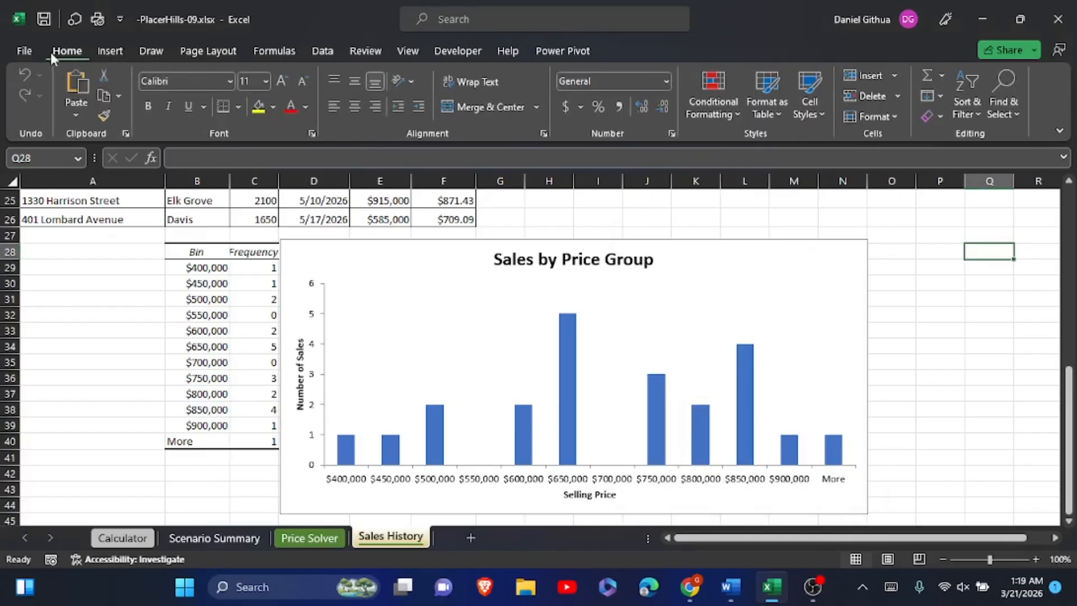
click(309, 55)
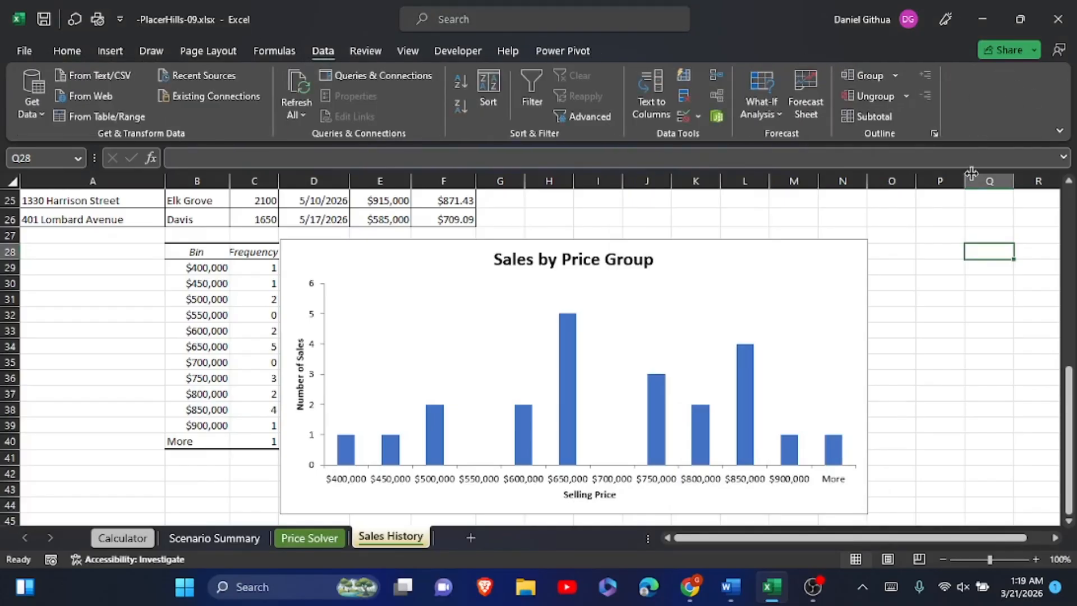